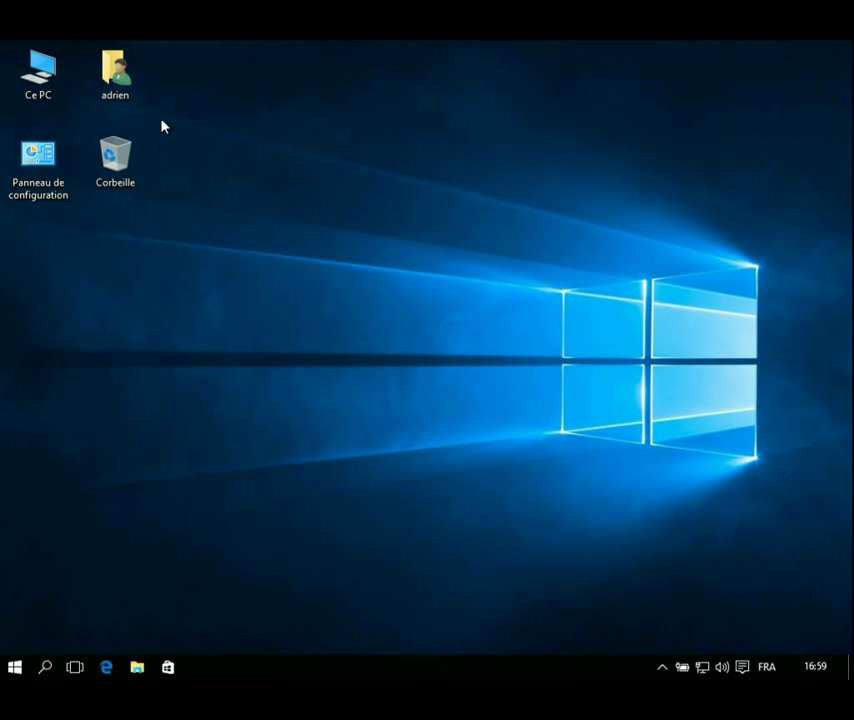
# Open the user's personal folder from the desktop to view its subfolders, and close it.
pyautogui.doubleClick(115, 80)
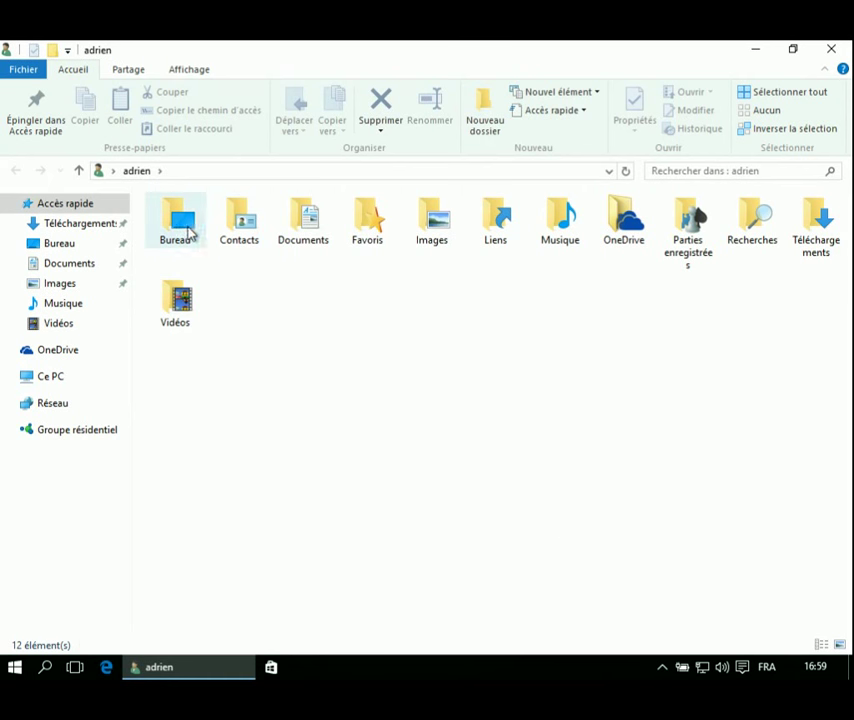
pyautogui.click(829, 49)
# View the system properties of Ce PC, including the Windows edition and activation section, and return to a clear desktop.
pyautogui.click(26, 58)
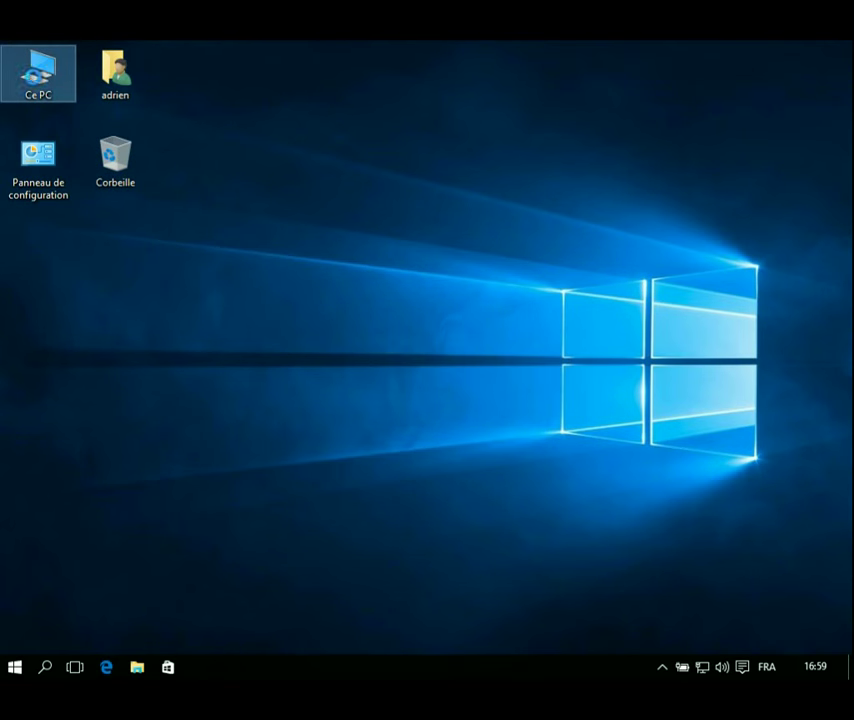
pyautogui.rightClick(33, 77)
pyautogui.click(119, 280)
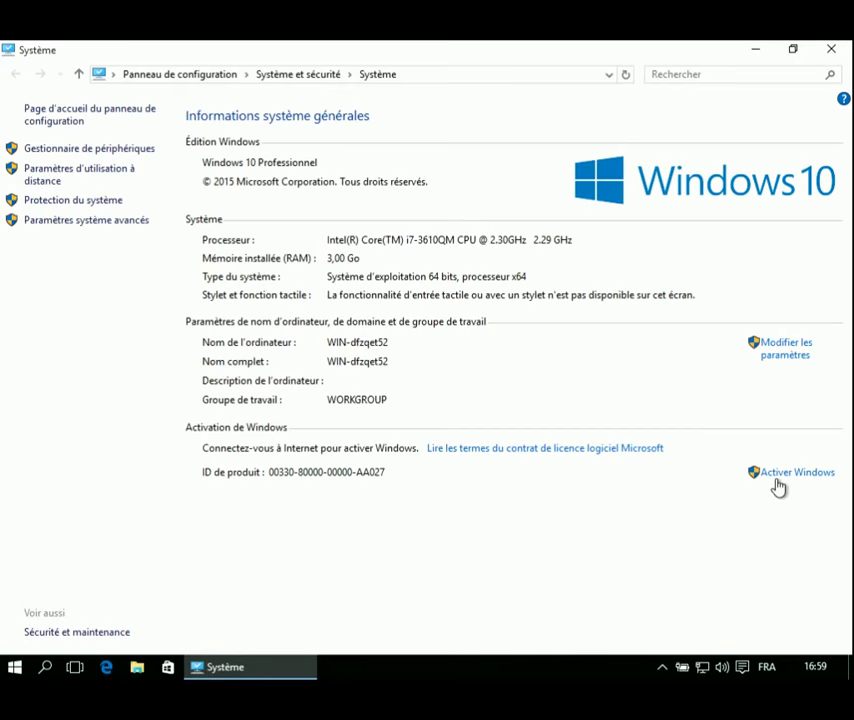
pyautogui.click(834, 50)
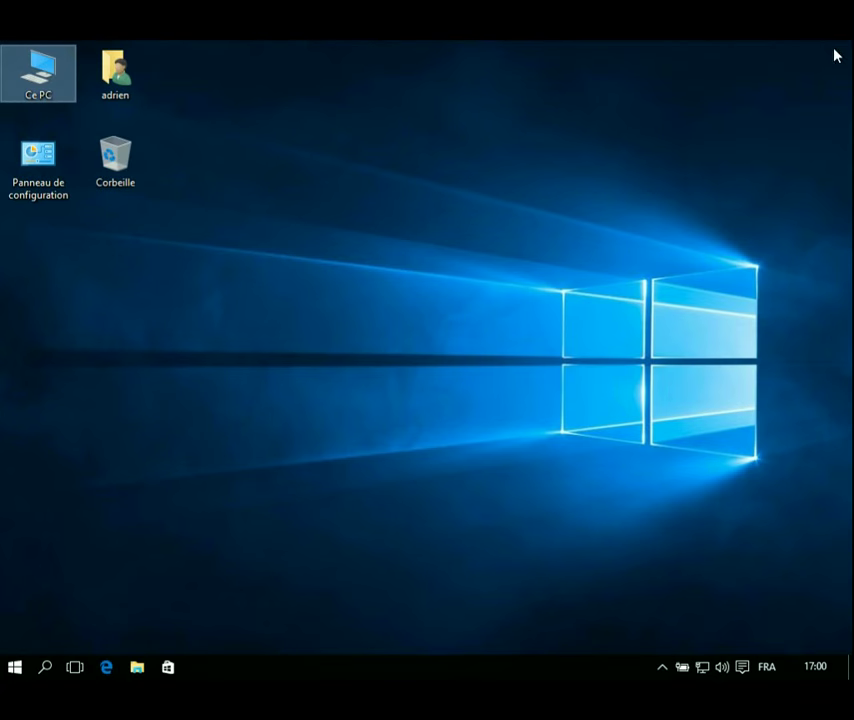
pyautogui.click(678, 285)
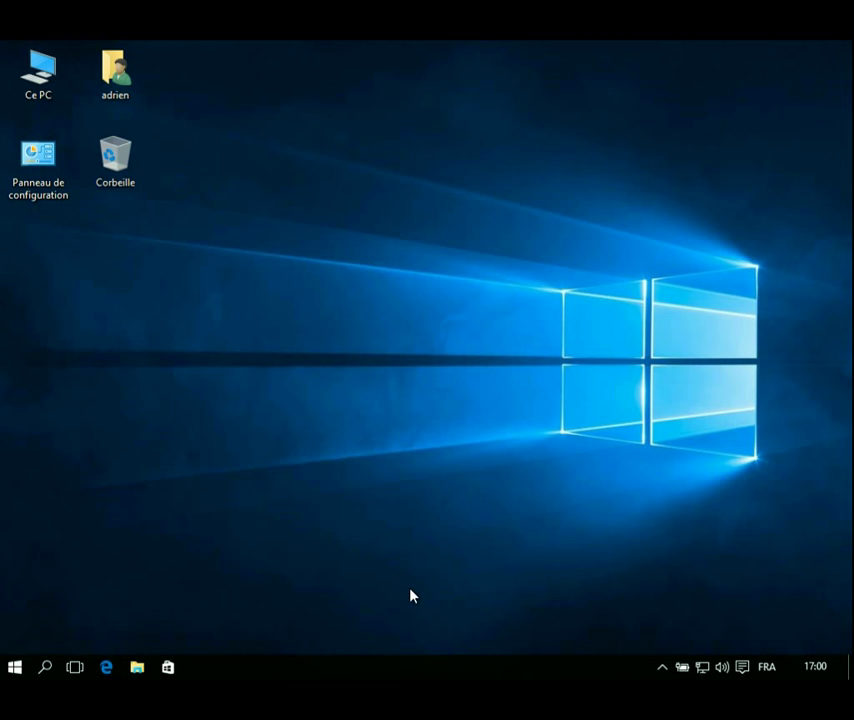
# Open the Windows Store and search it for libreoffice.
pyautogui.click(168, 668)
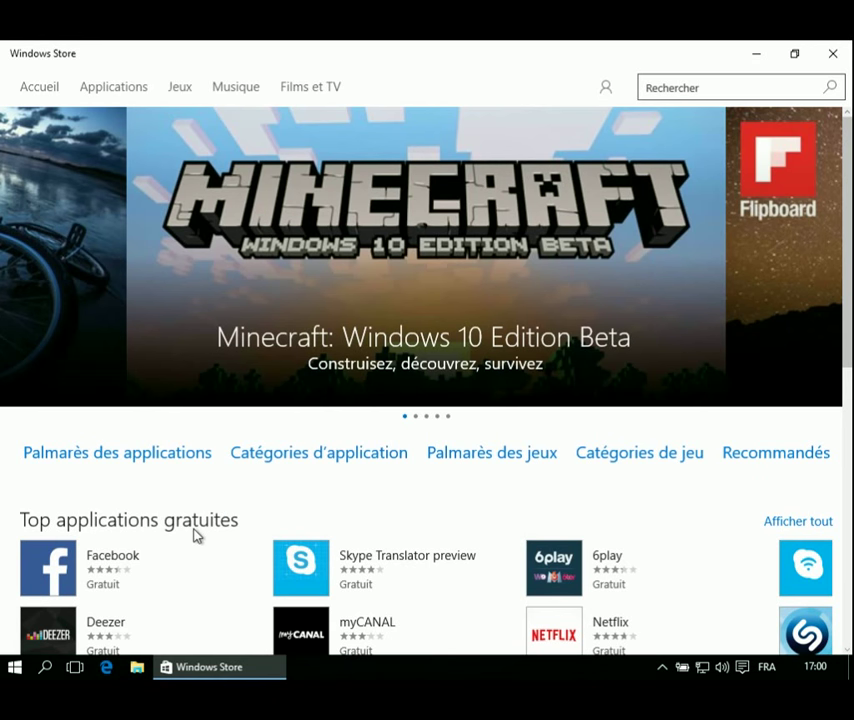
pyautogui.scroll(-5, 196, 535)
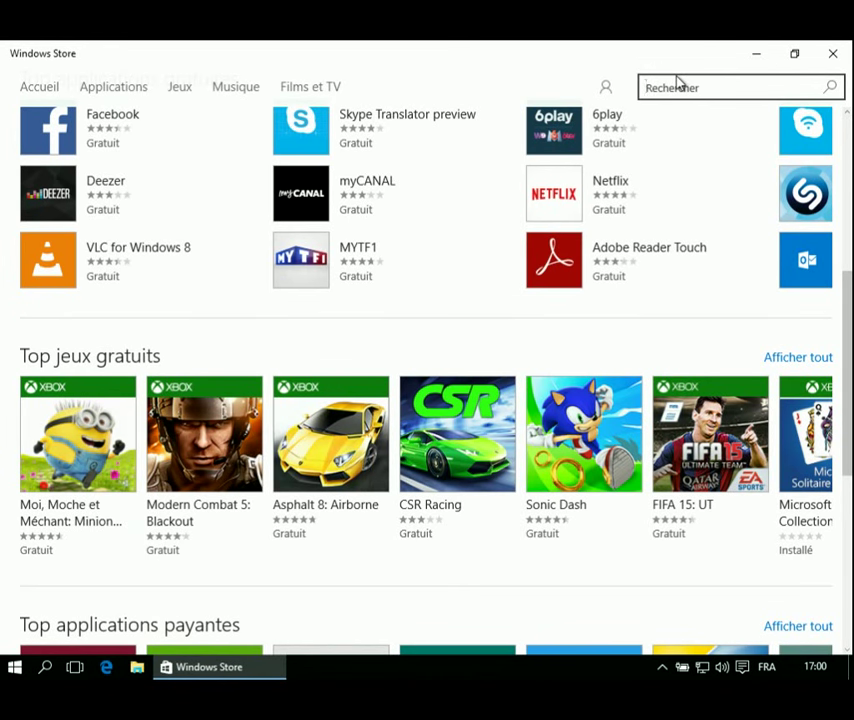
pyautogui.write('libreoffice')
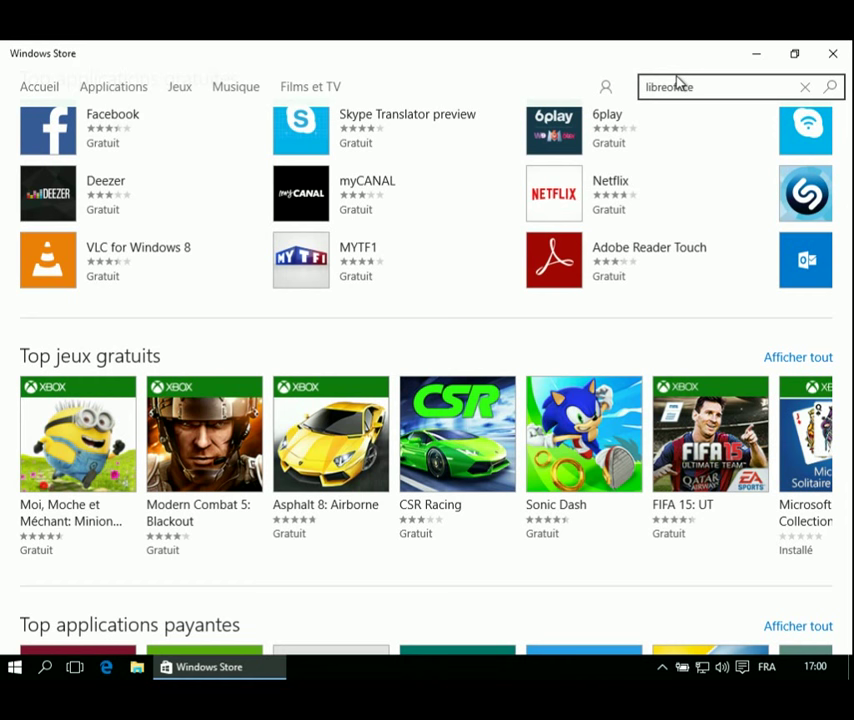
pyautogui.press('Return')
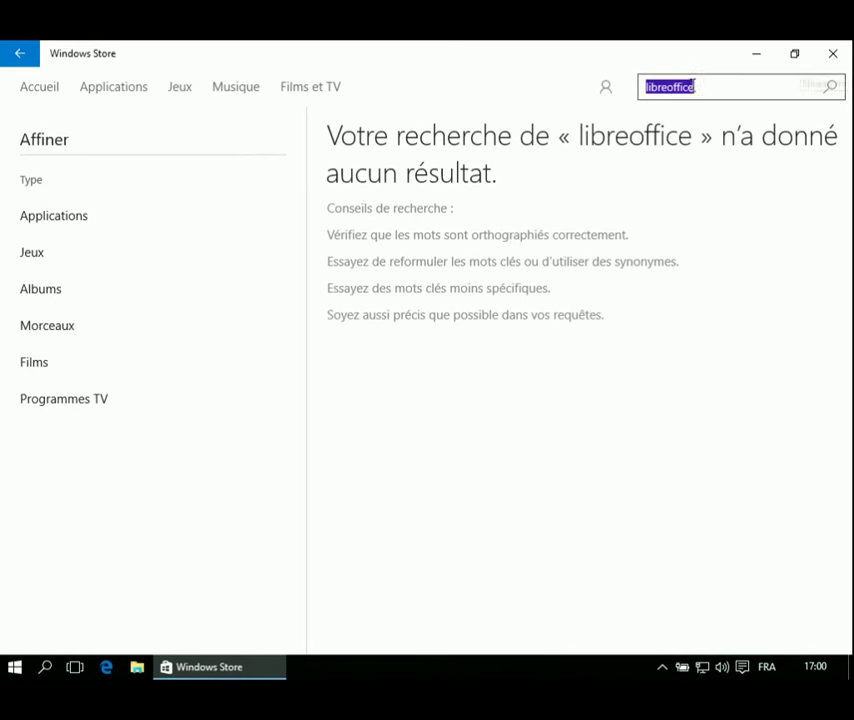
# Go back to the Store's home page and browse the free, essential, paid and top-rated apps in the Applications section.
pyautogui.hotkey('alt', 'Left')
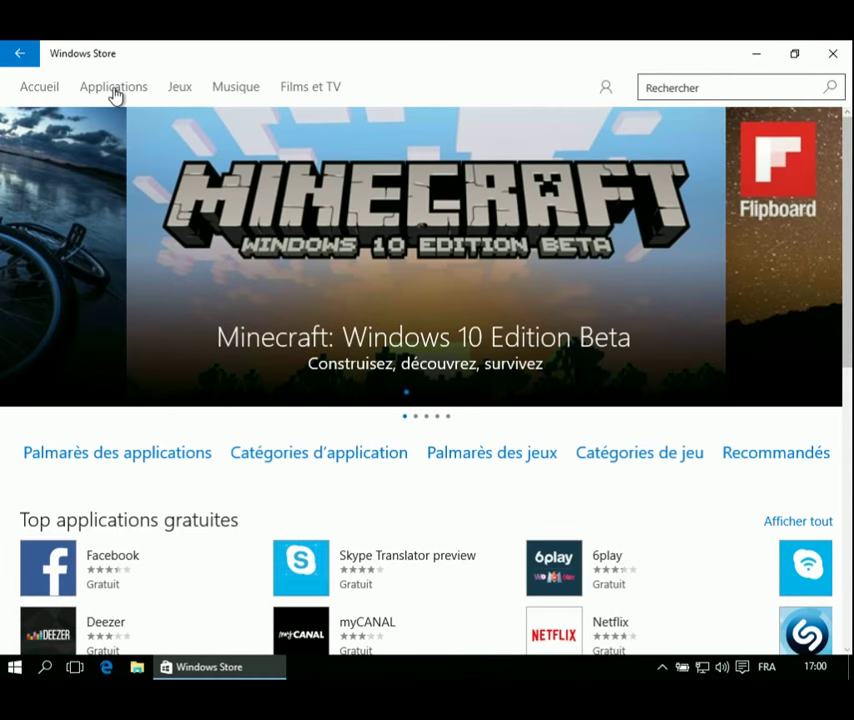
pyautogui.click(113, 90)
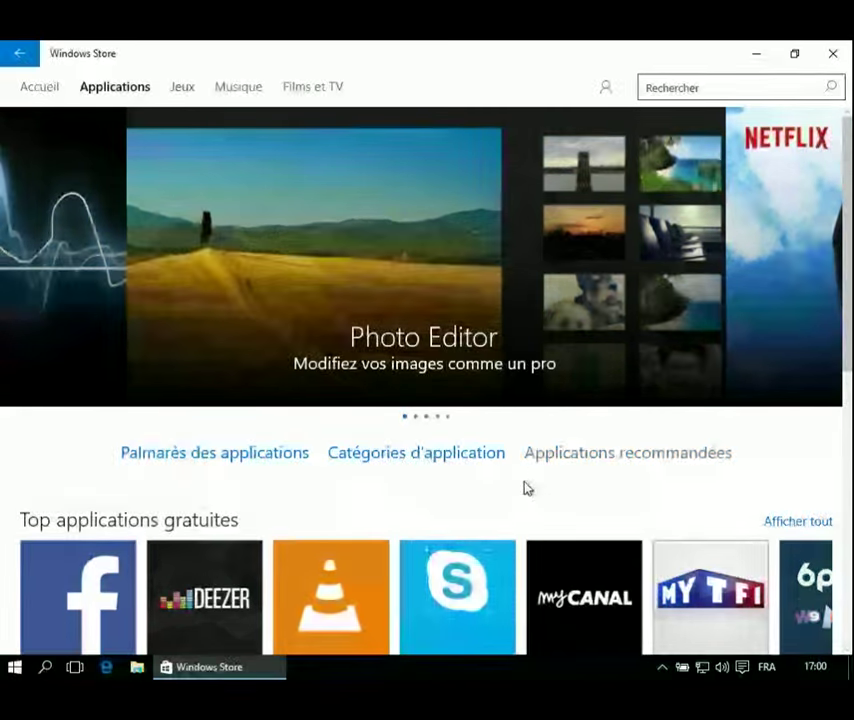
pyautogui.scroll(-3, 524, 488)
pyautogui.scroll(-2, 584, 340)
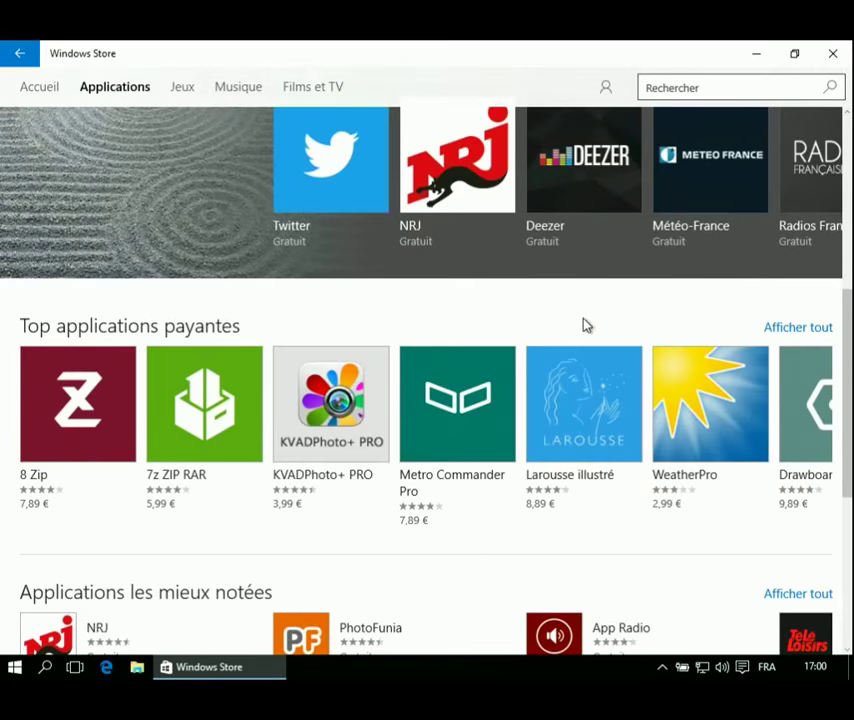
pyautogui.scroll(3, 391, 360)
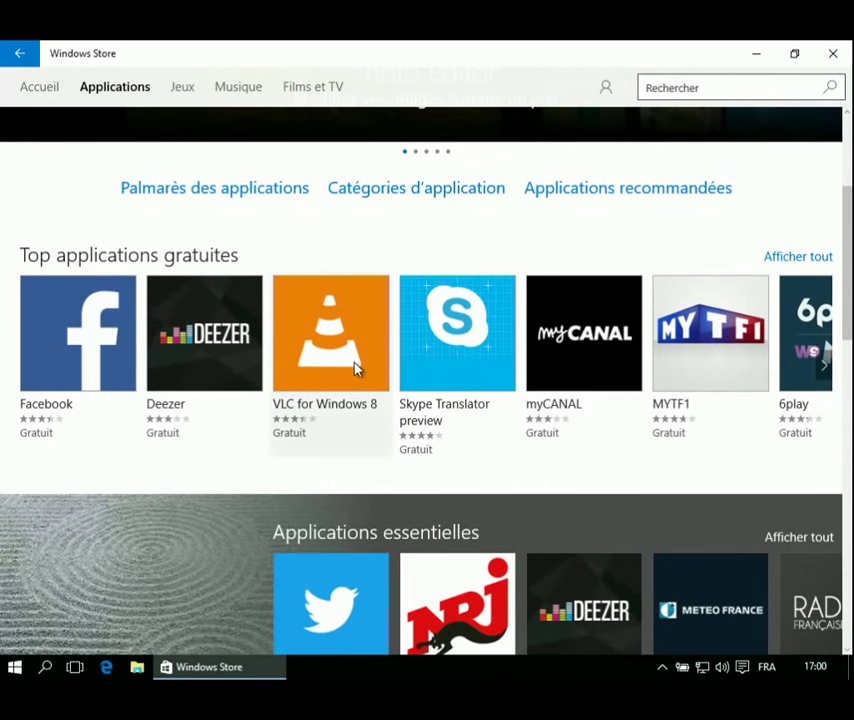
pyautogui.scroll(-2, 354, 368)
pyautogui.scroll(2, 355, 369)
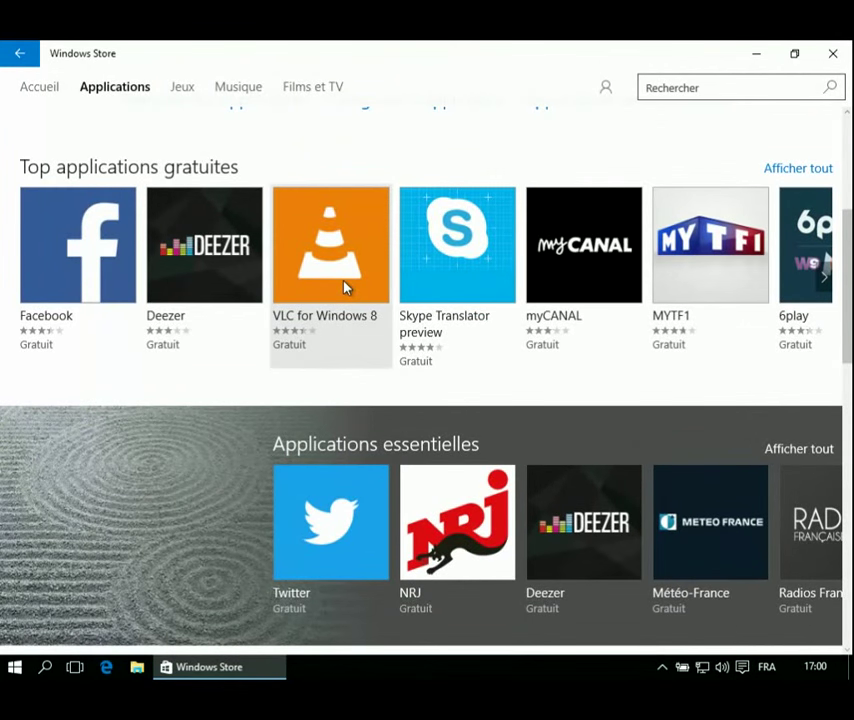
pyautogui.scroll(-1, 345, 288)
pyautogui.scroll(1, 345, 288)
pyautogui.scroll(-4, 345, 288)
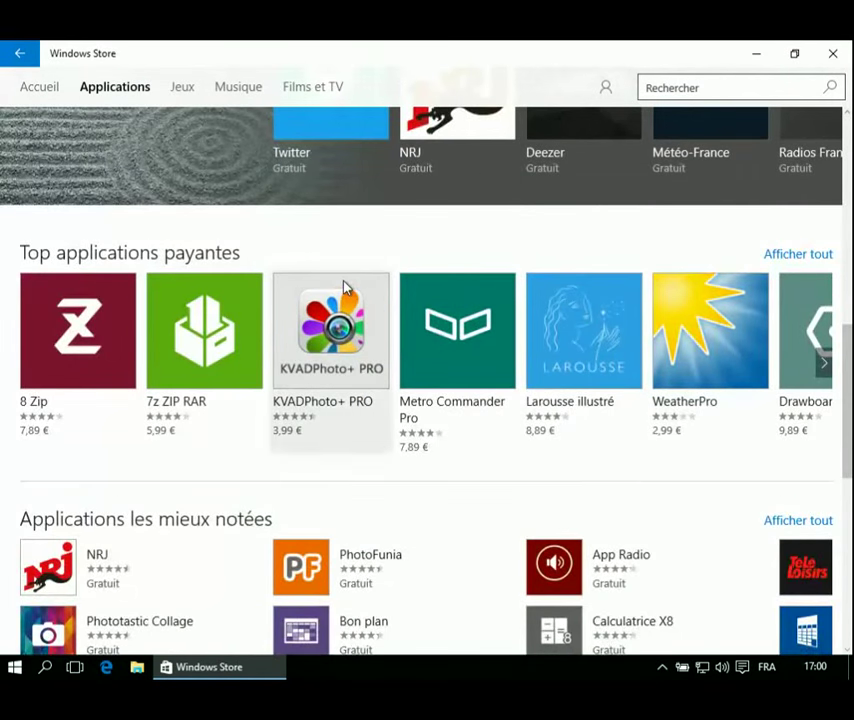
pyautogui.scroll(4, 345, 288)
# Open the VLC for Windows 8 page and examine its screenshots, reviews and features.
pyautogui.click(326, 330)
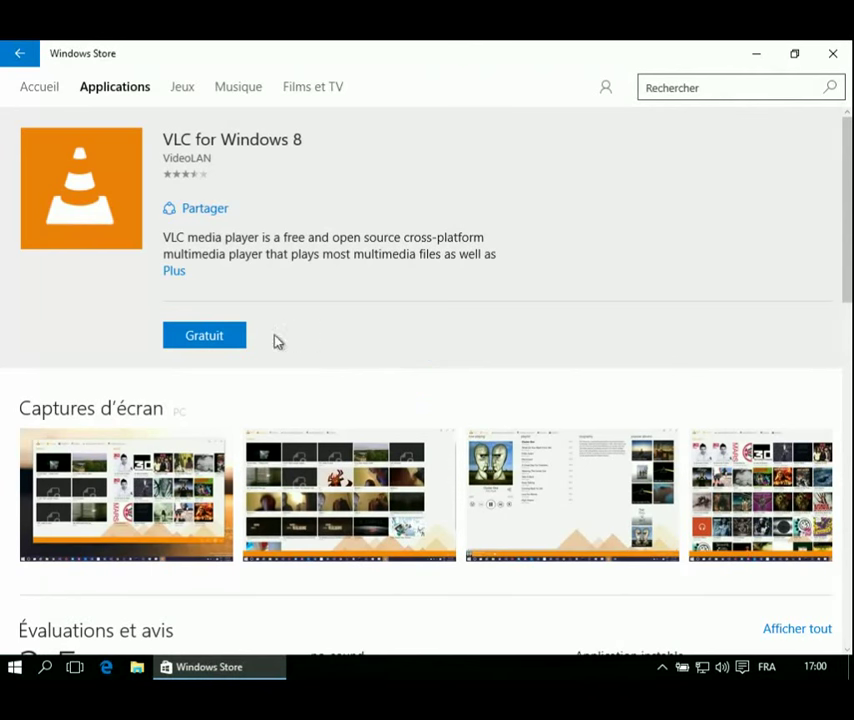
pyautogui.scroll(-3, 497, 337)
pyautogui.scroll(-3, 531, 337)
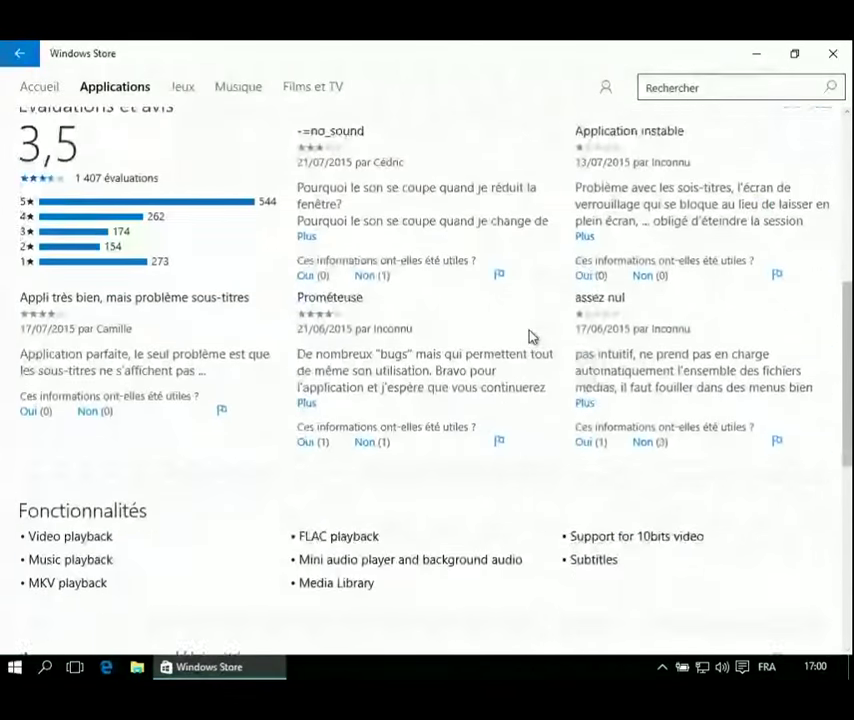
pyautogui.scroll(4, 531, 337)
pyautogui.scroll(2, 531, 337)
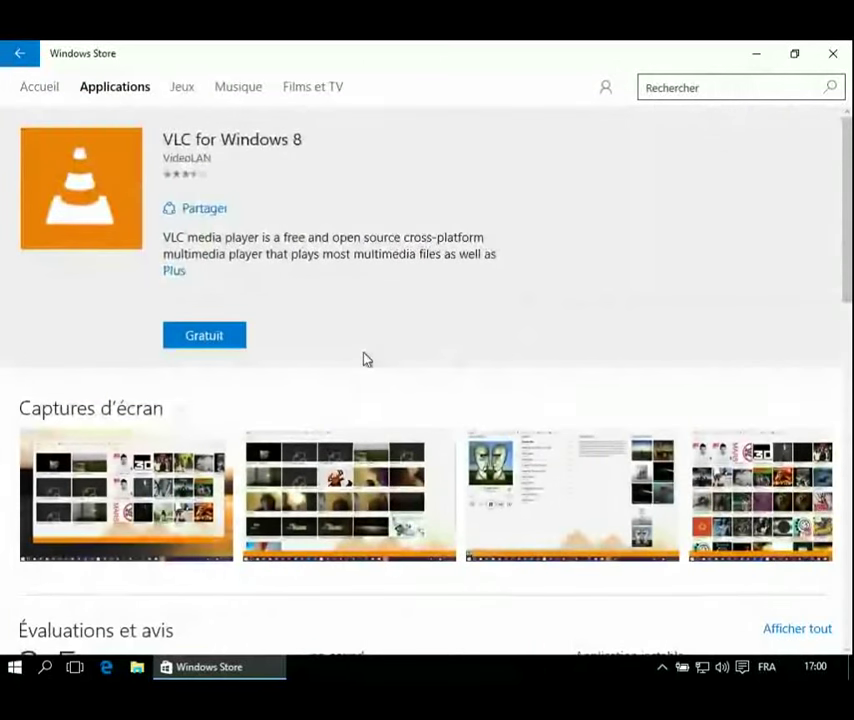
# View the account types offered for getting VLC for Windows 8, dismiss the account choice, and close the Windows Store.
pyautogui.click(219, 339)
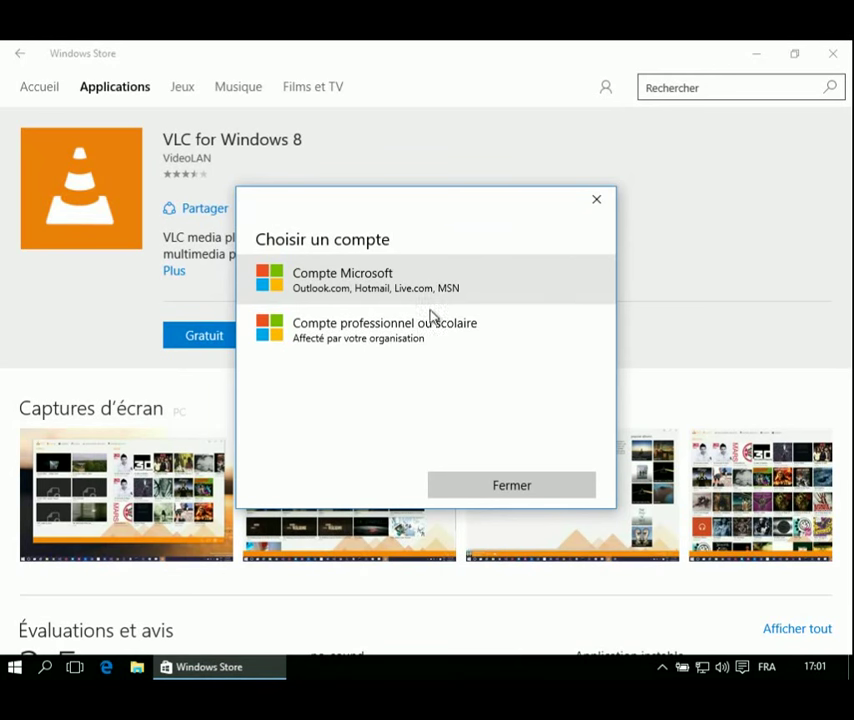
pyautogui.click(476, 488)
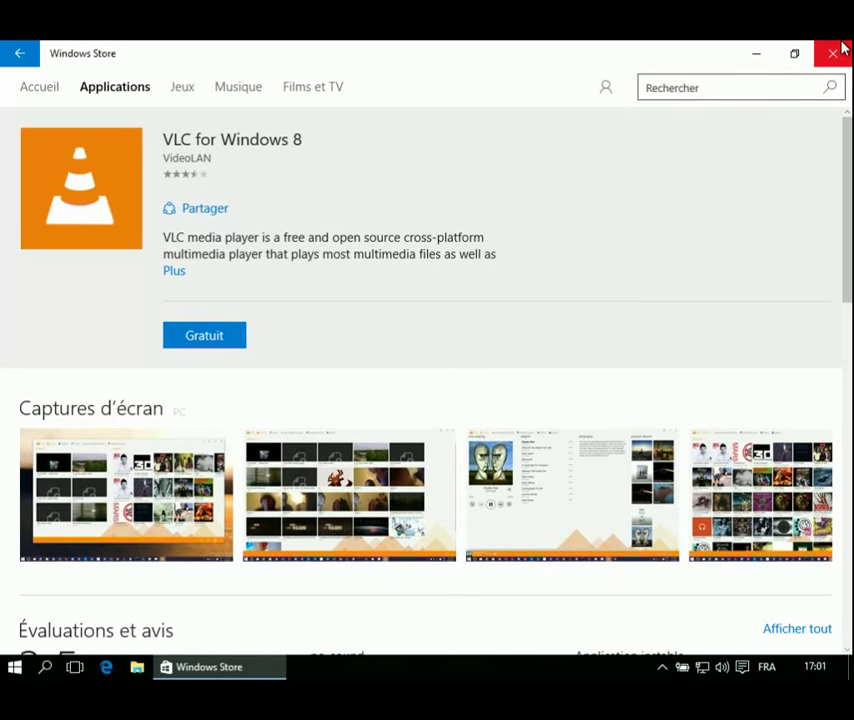
pyautogui.click(200, 335)
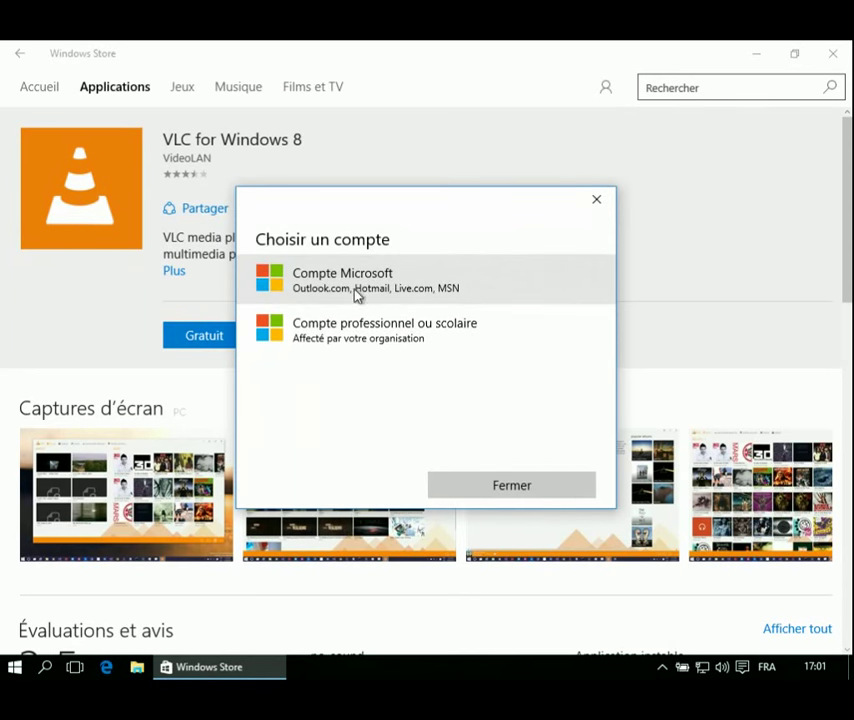
pyautogui.click(490, 497)
pyautogui.click(828, 55)
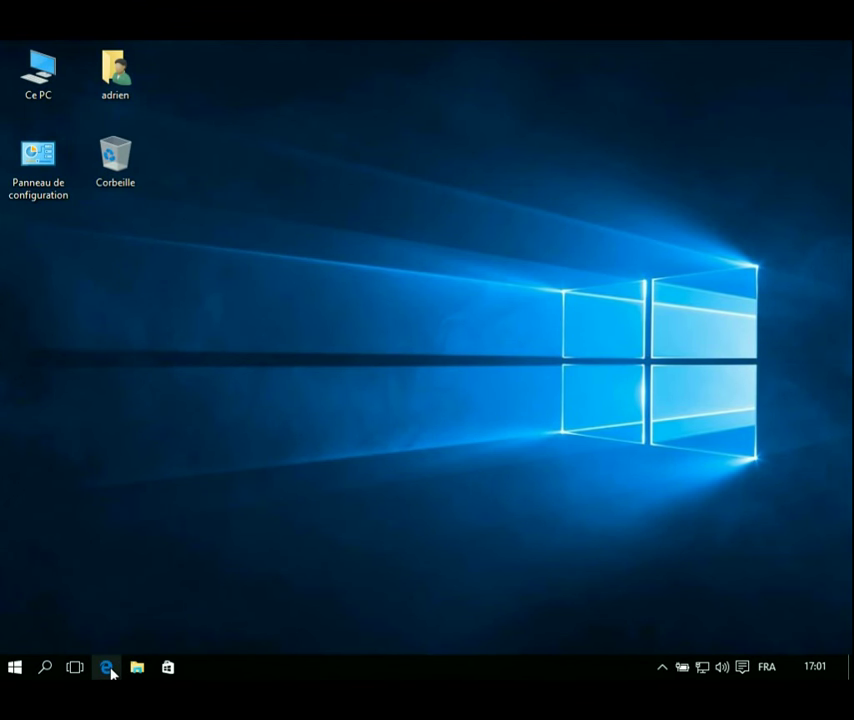
# View the Start menu and the Start button's context menu of system shortcuts, and return to the Start menu.
pyautogui.click(15, 668)
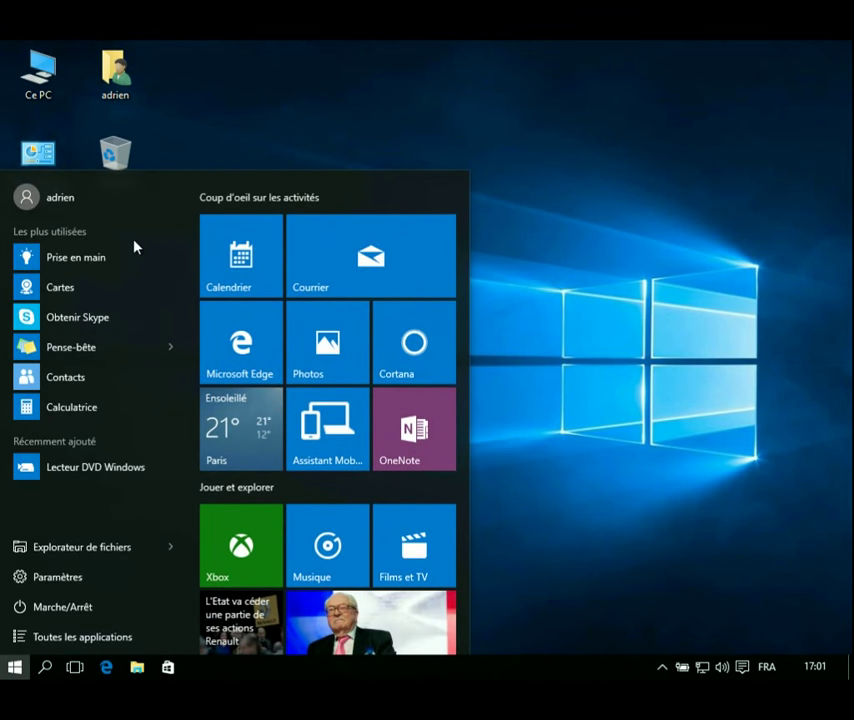
pyautogui.rightClick(15, 668)
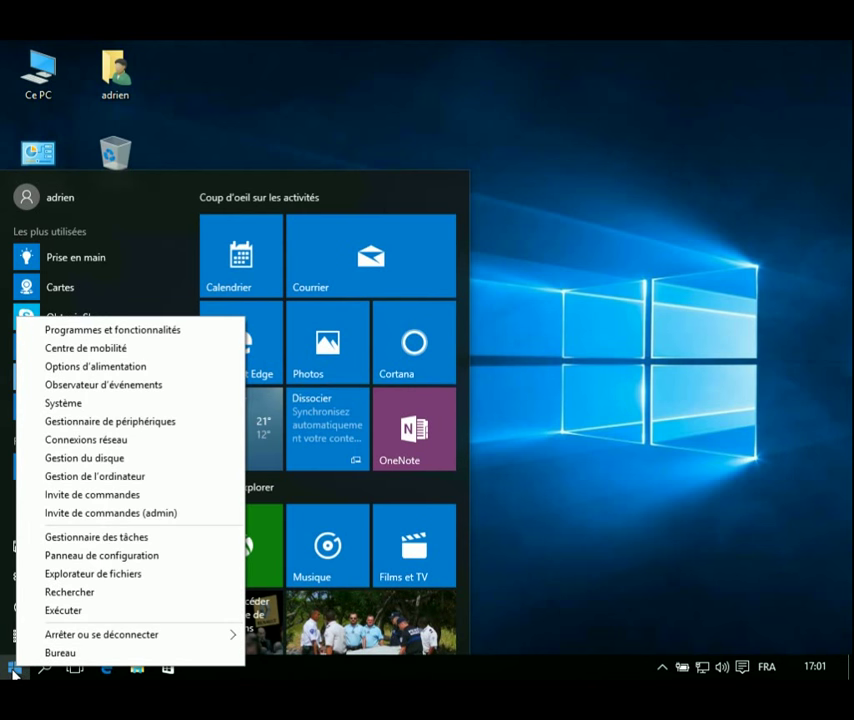
pyautogui.click(15, 668)
pyautogui.click(15, 668)
pyautogui.click(15, 668)
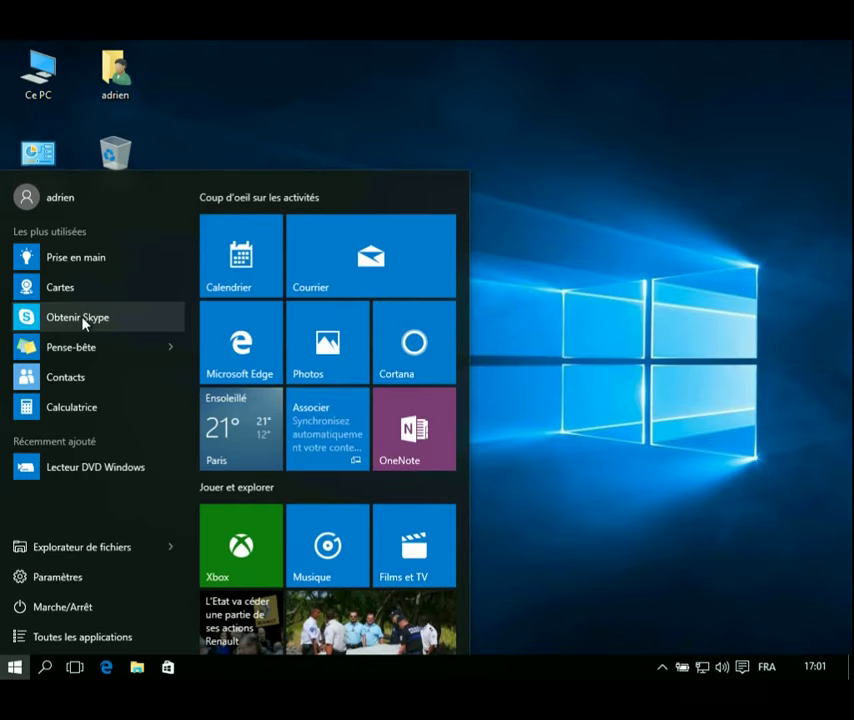
# Show all applications, expand the Accessoires Windows folder to review its programs, and collapse it again.
pyautogui.click(76, 643)
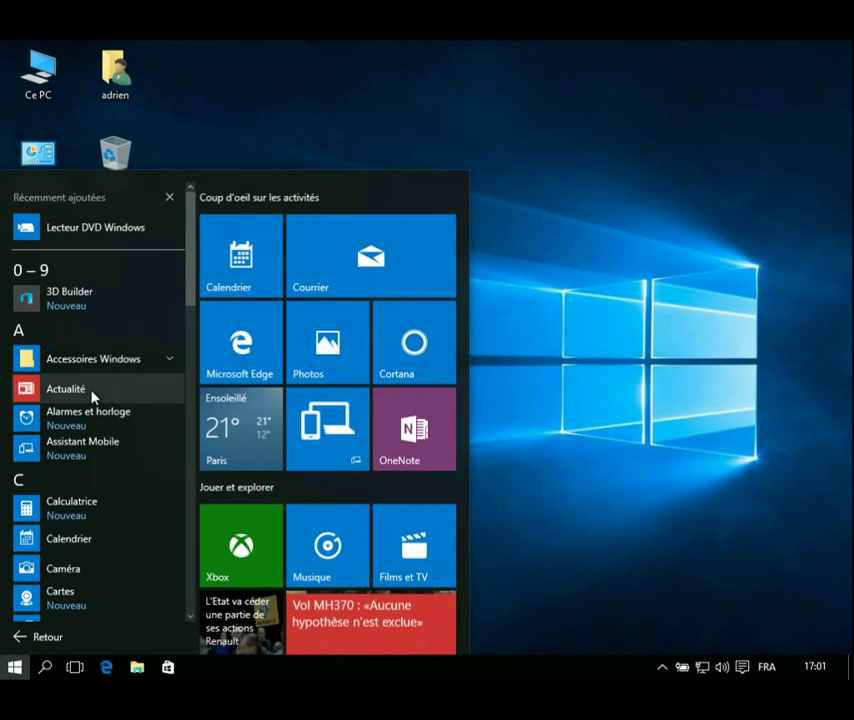
pyautogui.click(165, 359)
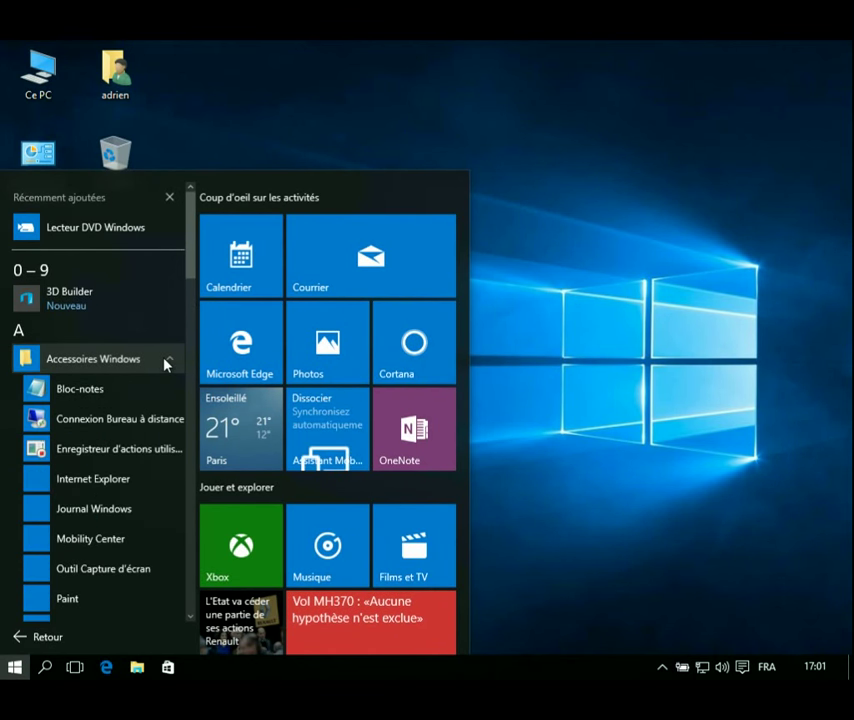
pyautogui.scroll(-1, 119, 466)
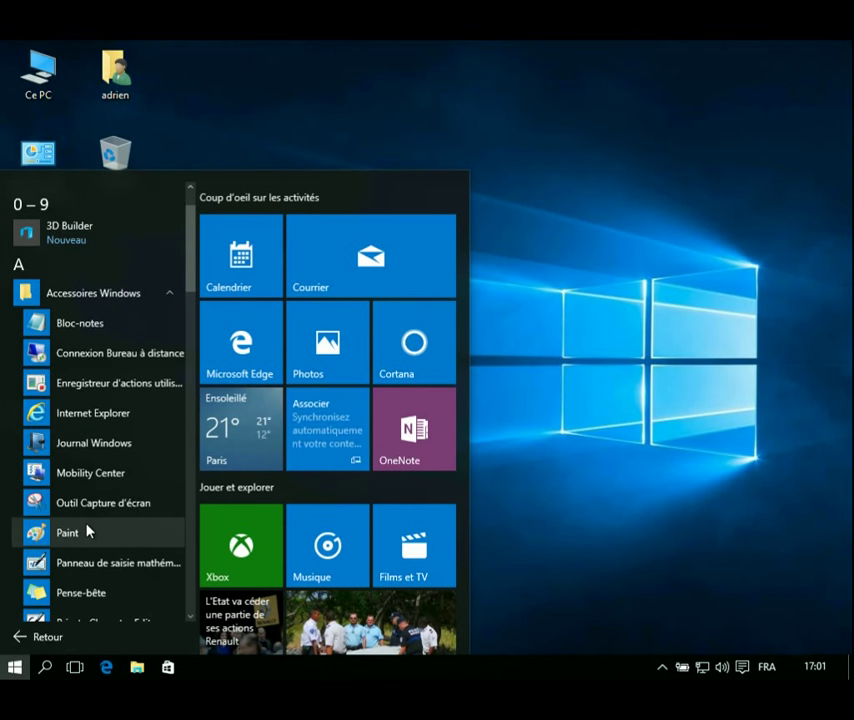
pyautogui.scroll(-1, 88, 532)
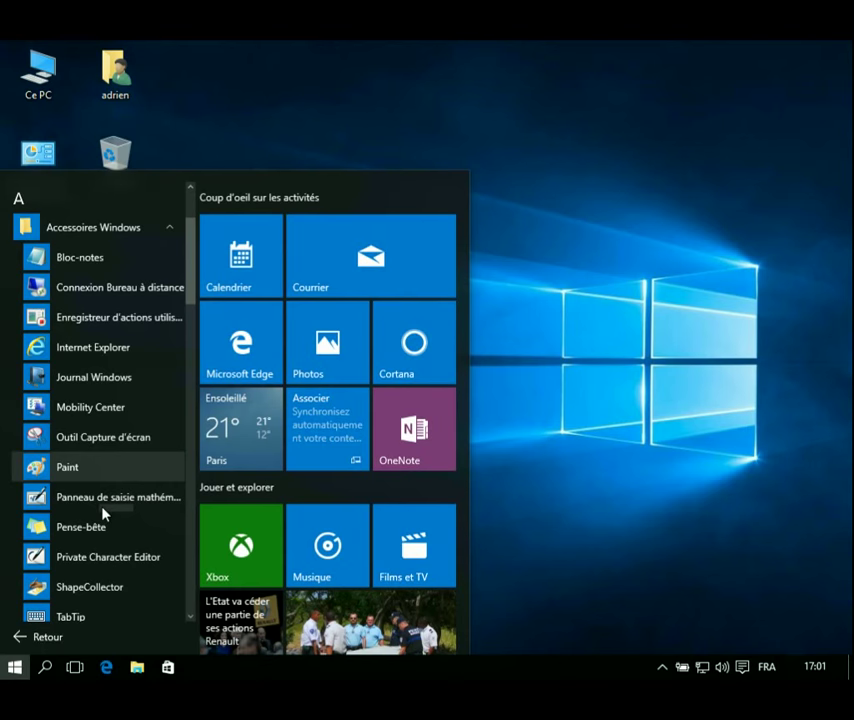
pyautogui.scroll(-1, 105, 507)
pyautogui.scroll(-1, 105, 507)
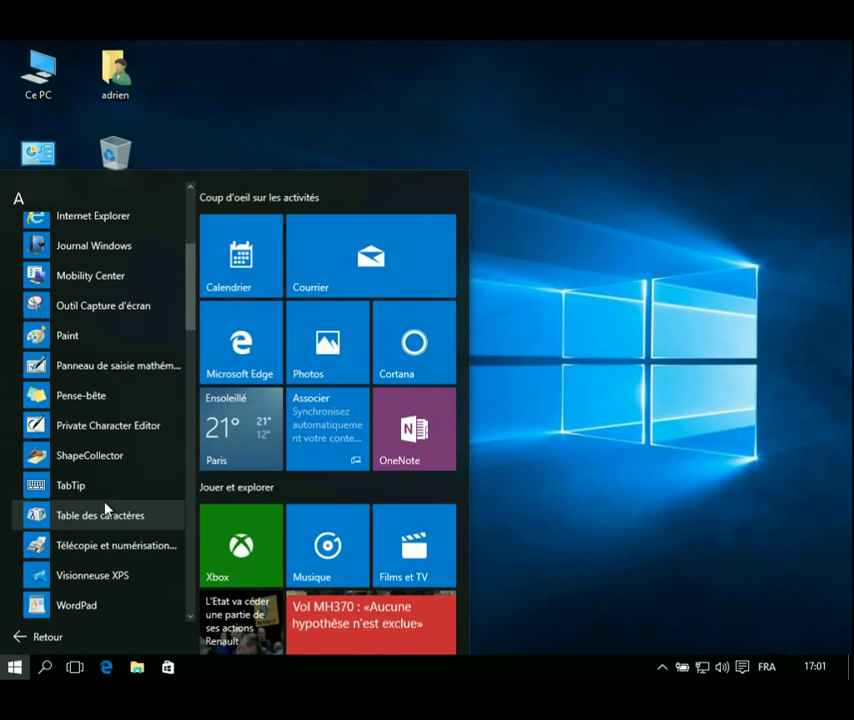
pyautogui.scroll(4, 105, 478)
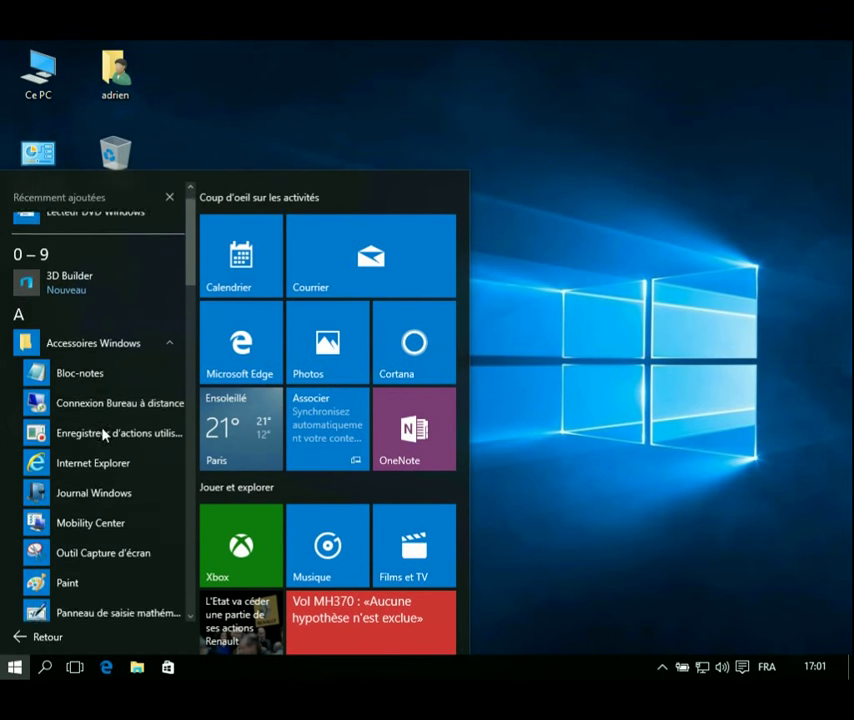
pyautogui.click(172, 362)
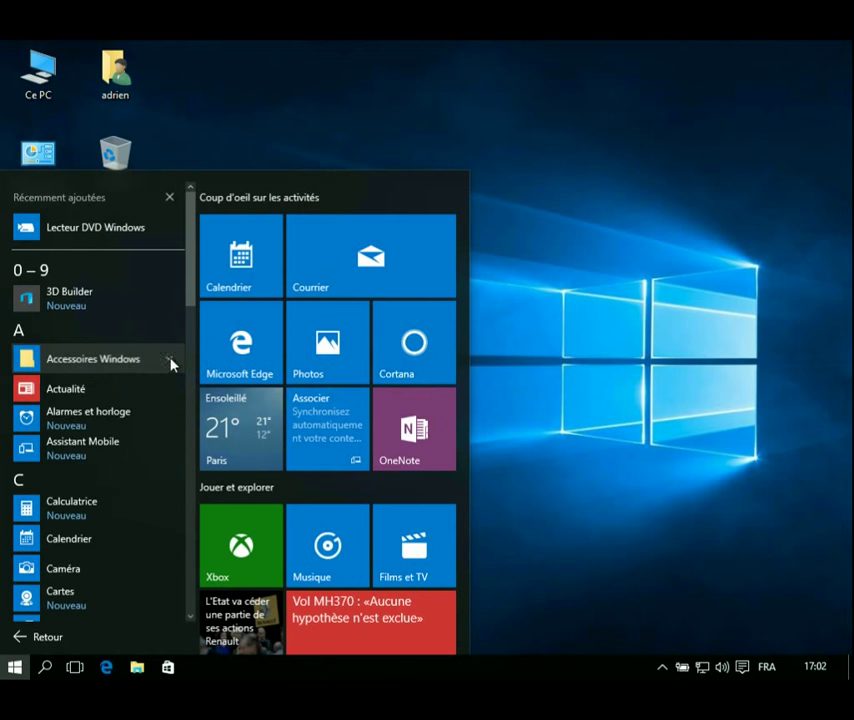
# Examine the rest of the alphabetical application list down to Xbox, and the Start menu tiles under Jouer et explorer.
pyautogui.scroll(-5, 133, 398)
pyautogui.scroll(-5, 134, 402)
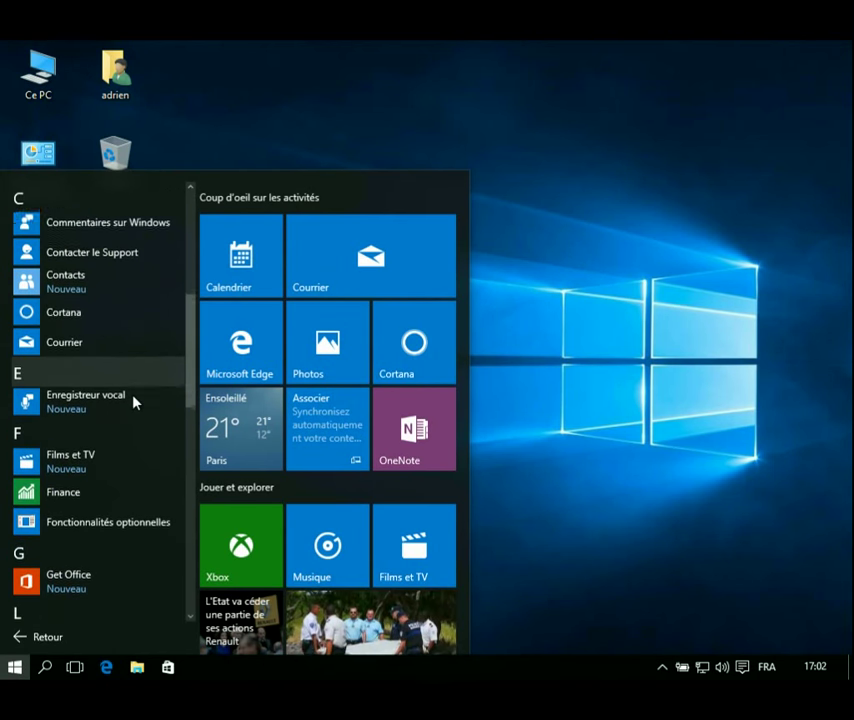
pyautogui.scroll(-4, 134, 402)
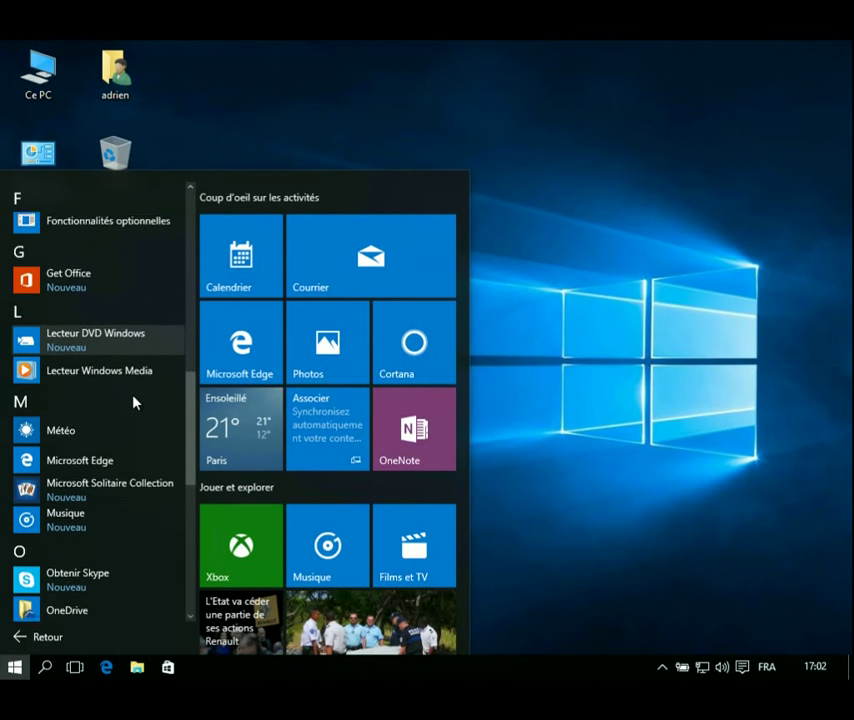
pyautogui.scroll(-4, 134, 402)
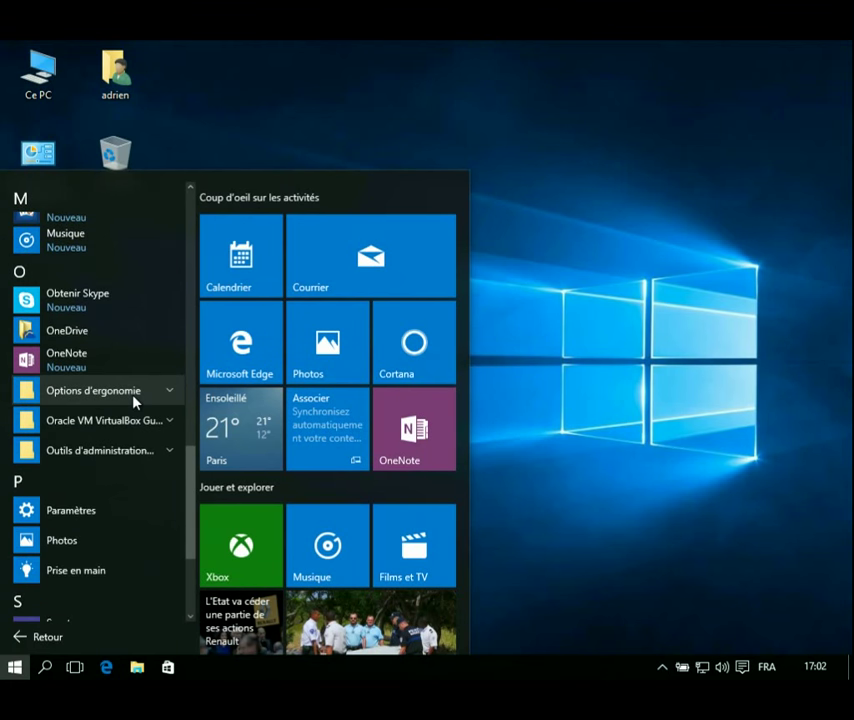
pyautogui.scroll(-1, 134, 402)
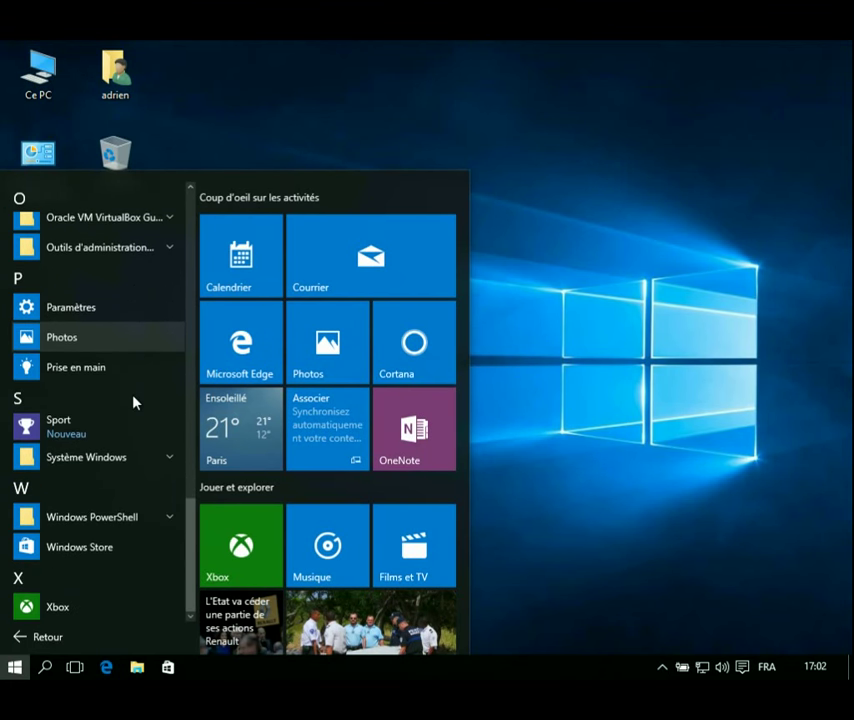
pyautogui.scroll(12, 134, 402)
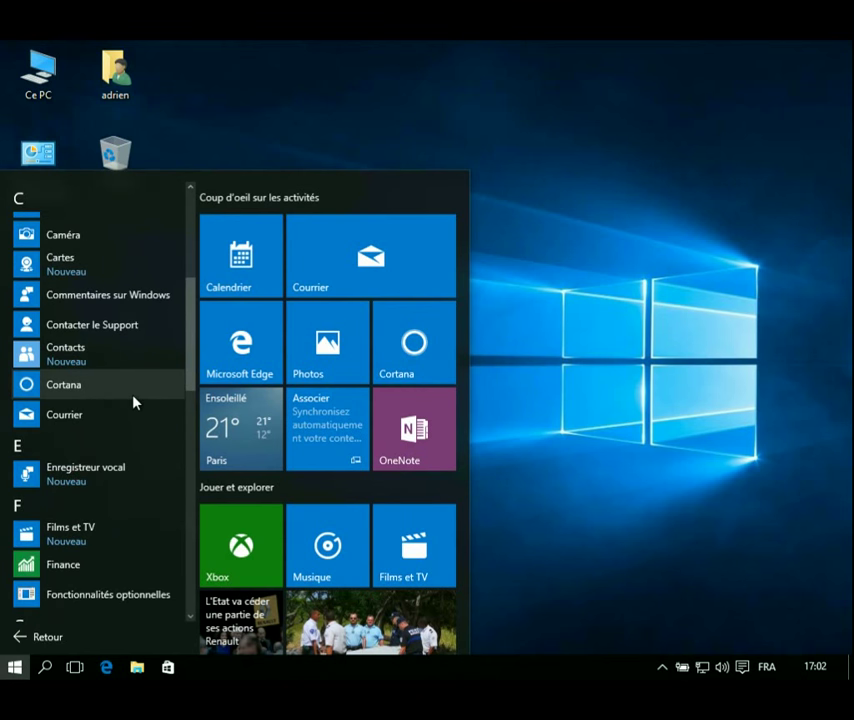
pyautogui.scroll(-3, 134, 402)
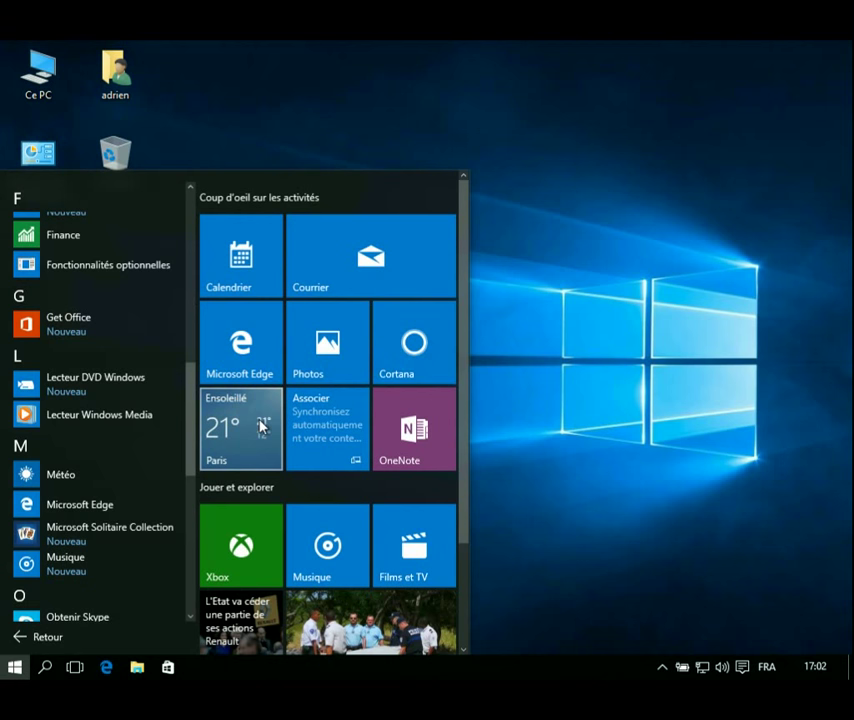
pyautogui.scroll(-2, 272, 547)
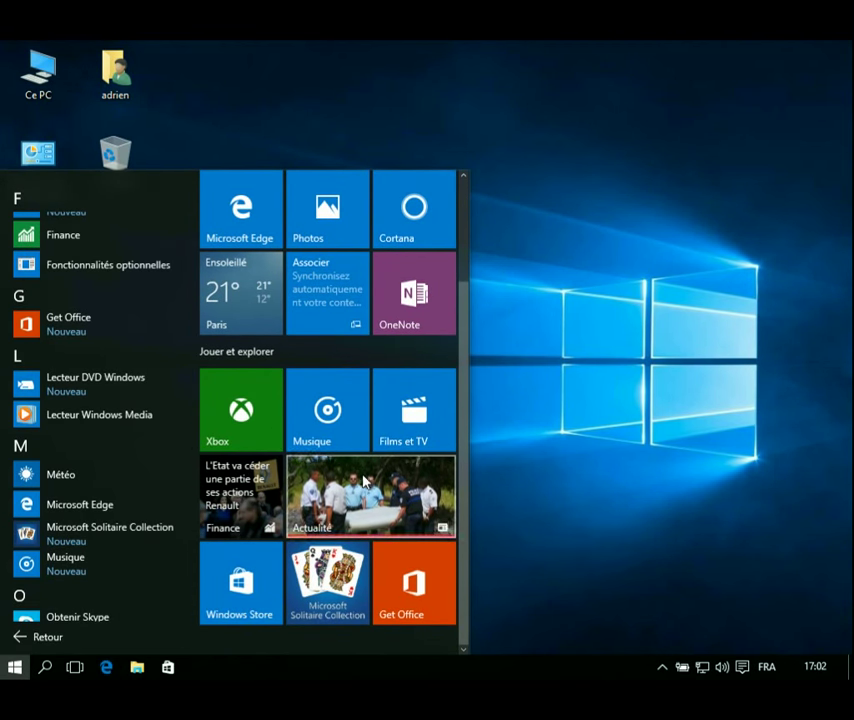
pyautogui.scroll(2, 330, 450)
# Switch to Microsoft Edge, review its Paramètres from theme to version information, and dismiss the settings.
pyautogui.click(240, 340)
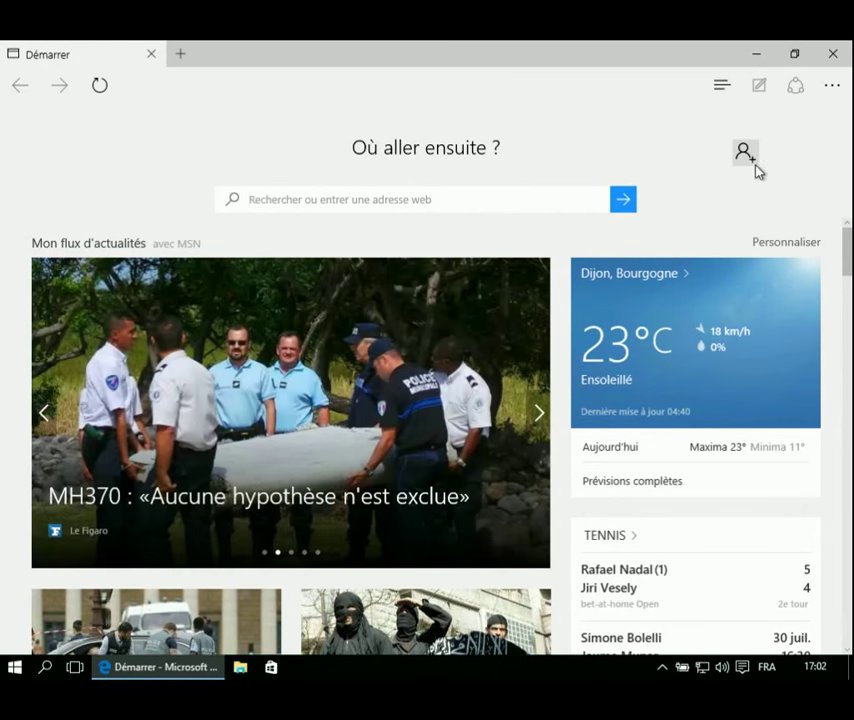
pyautogui.click(829, 90)
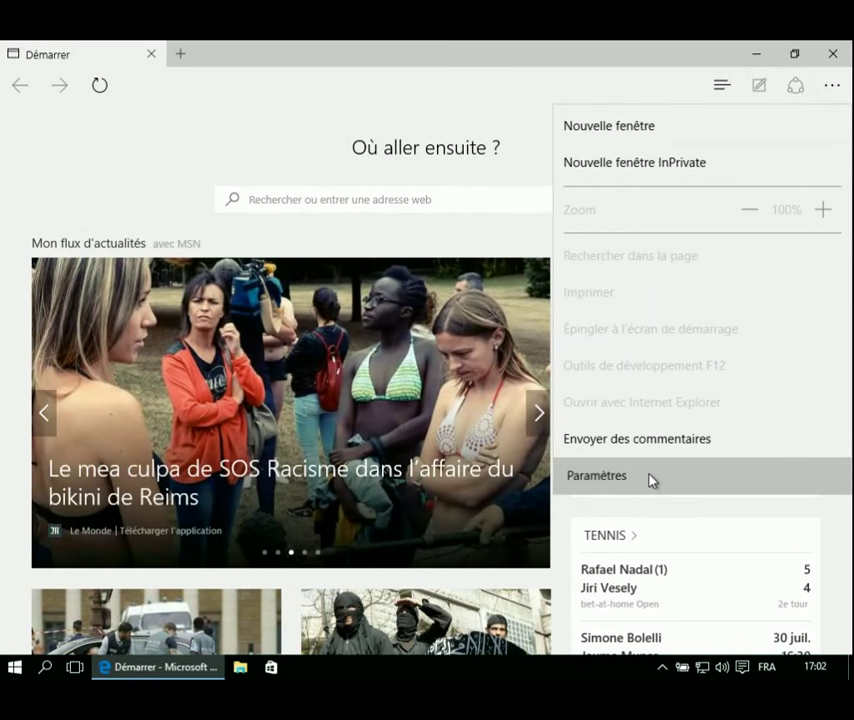
pyautogui.click(651, 478)
pyautogui.scroll(-5, 715, 391)
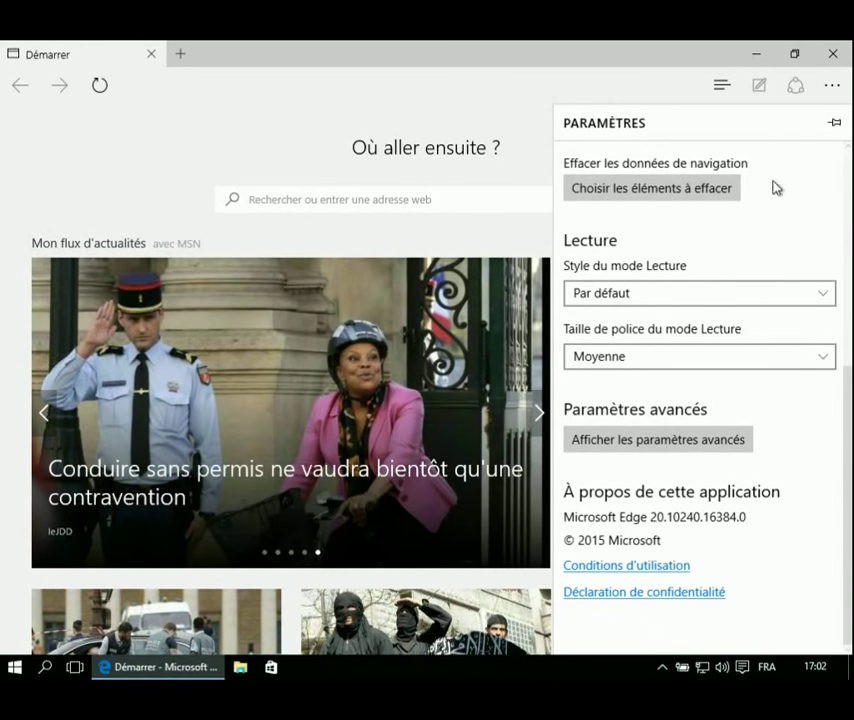
pyautogui.scroll(5, 636, 476)
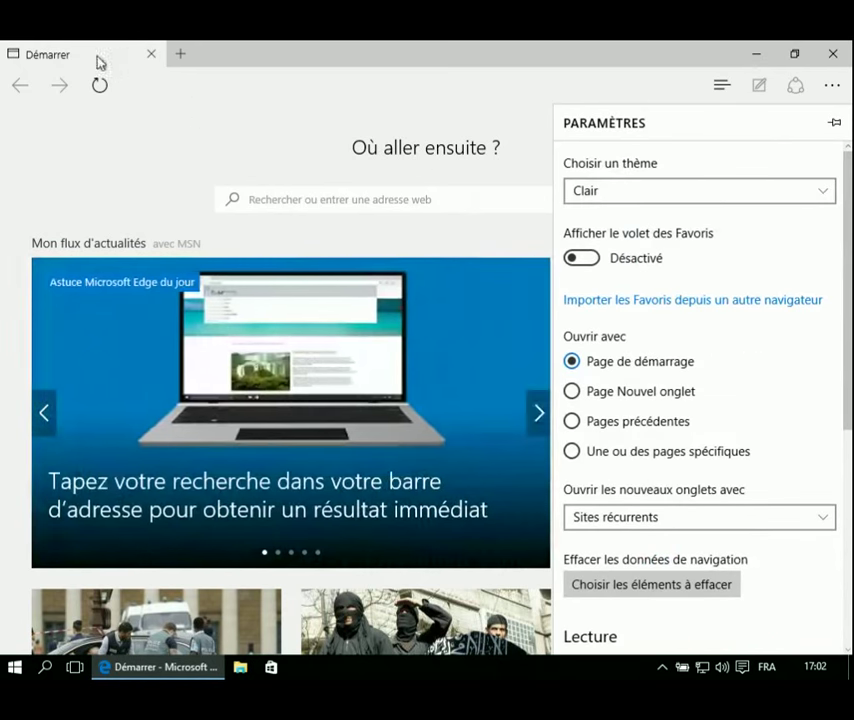
pyautogui.click(193, 103)
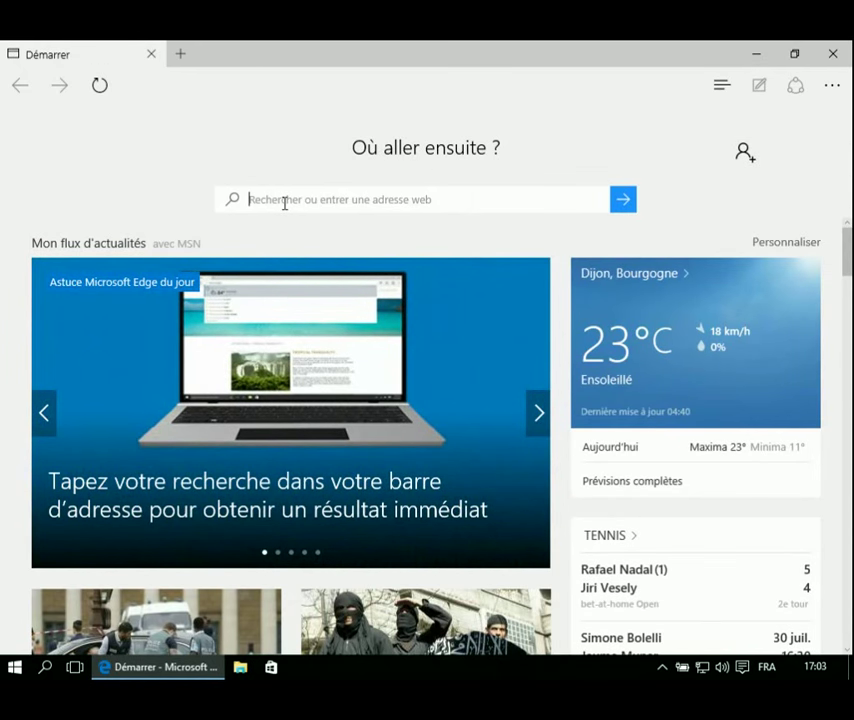
# Search the web for "test html5" and open the official HTML5test site.
pyautogui.write('test html')
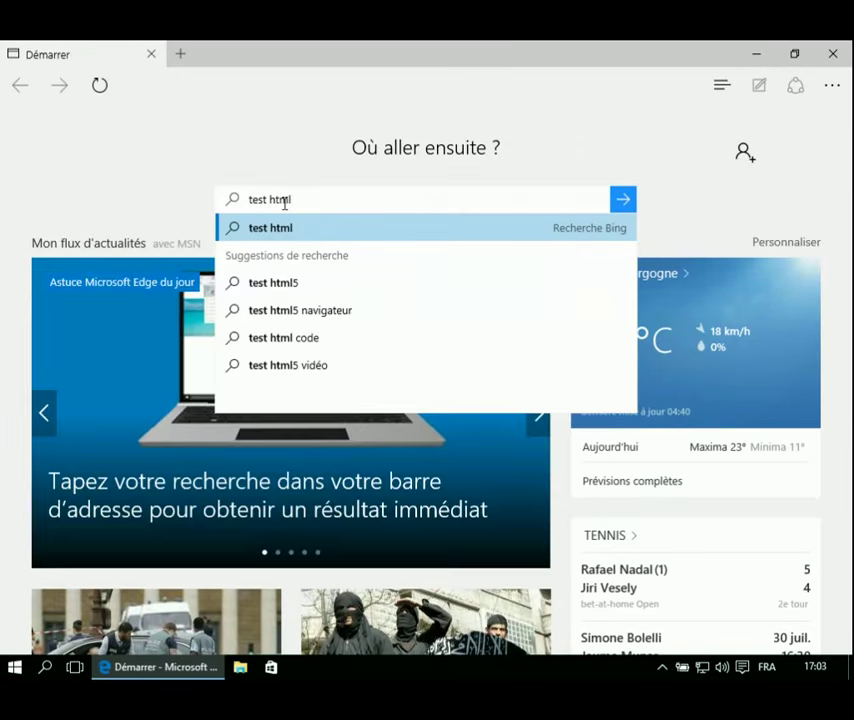
pyautogui.press('Return')
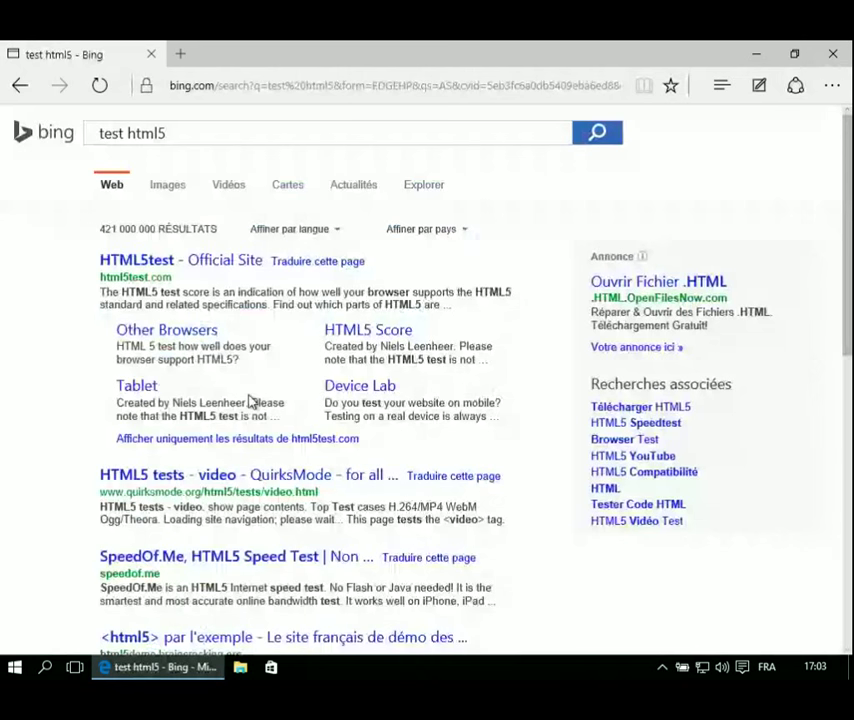
pyautogui.click(193, 262)
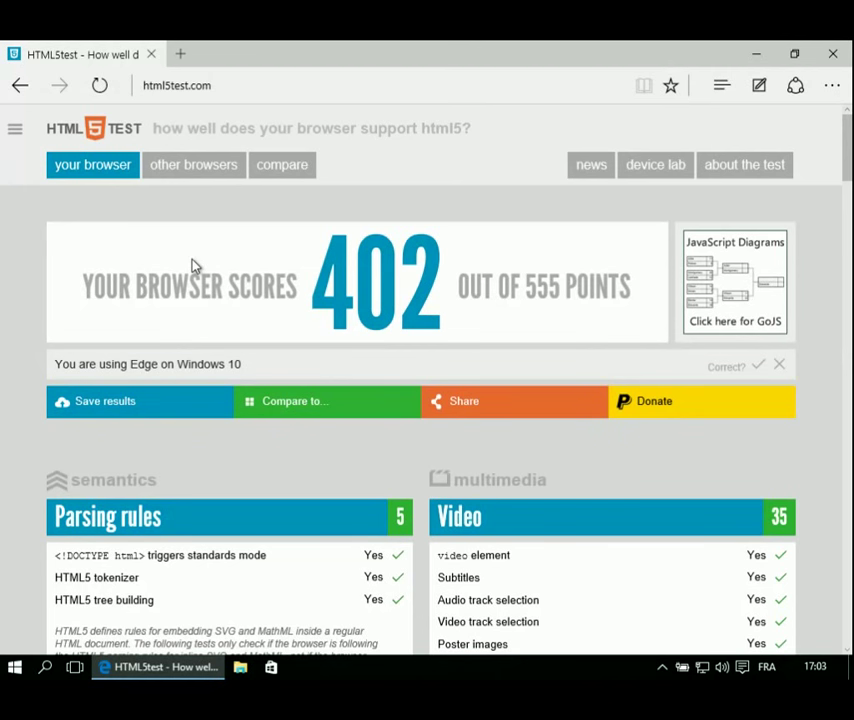
# Examine the HTML5test score and its category results from Parsing rules to Storage, and close the browser.
pyautogui.scroll(-1, 419, 283)
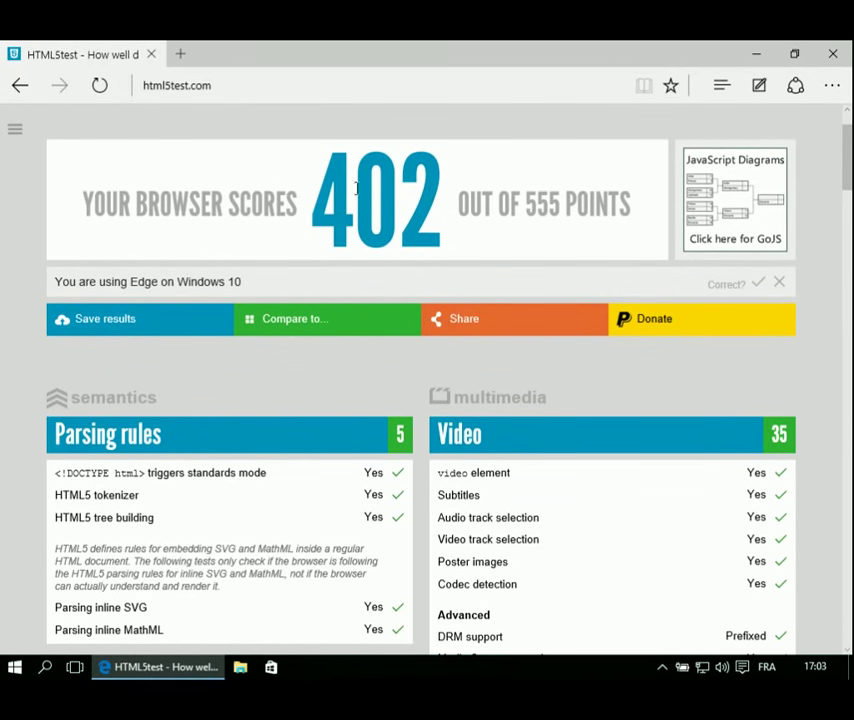
pyautogui.scroll(-2, 503, 212)
pyautogui.scroll(3, 503, 212)
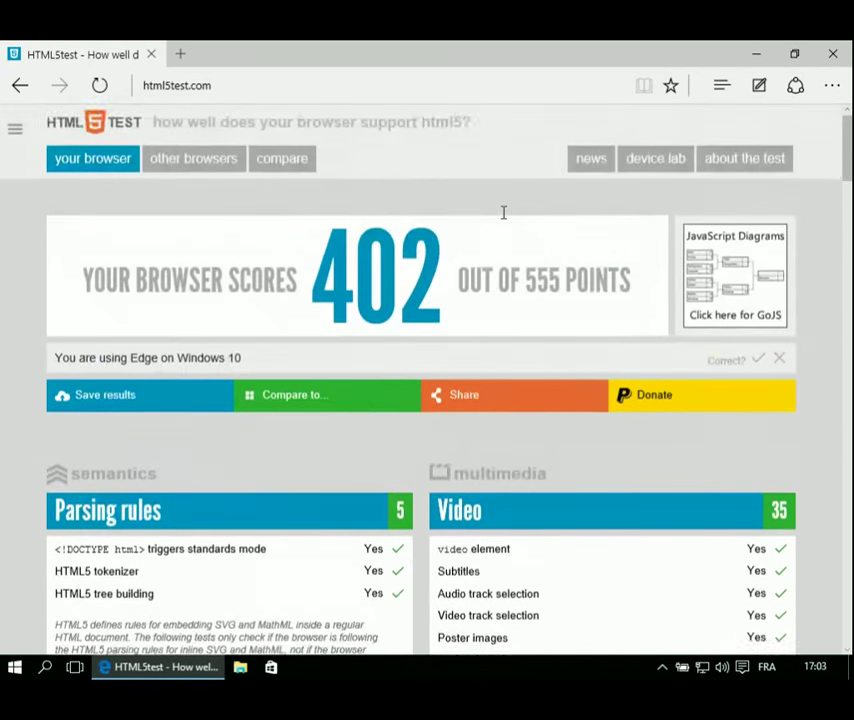
pyautogui.scroll(-6, 503, 212)
pyautogui.scroll(-15, 503, 212)
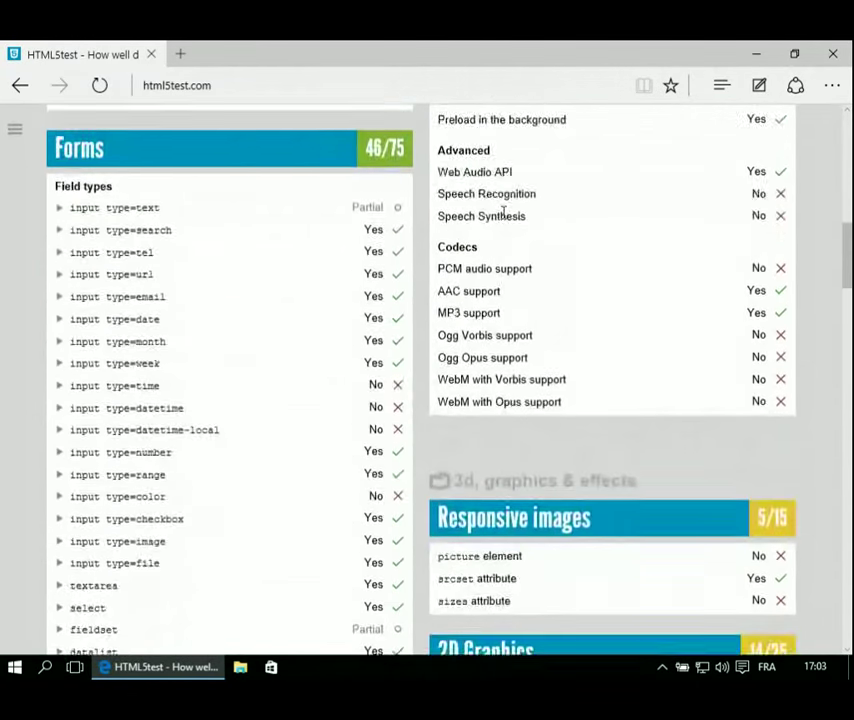
pyautogui.scroll(-5, 503, 212)
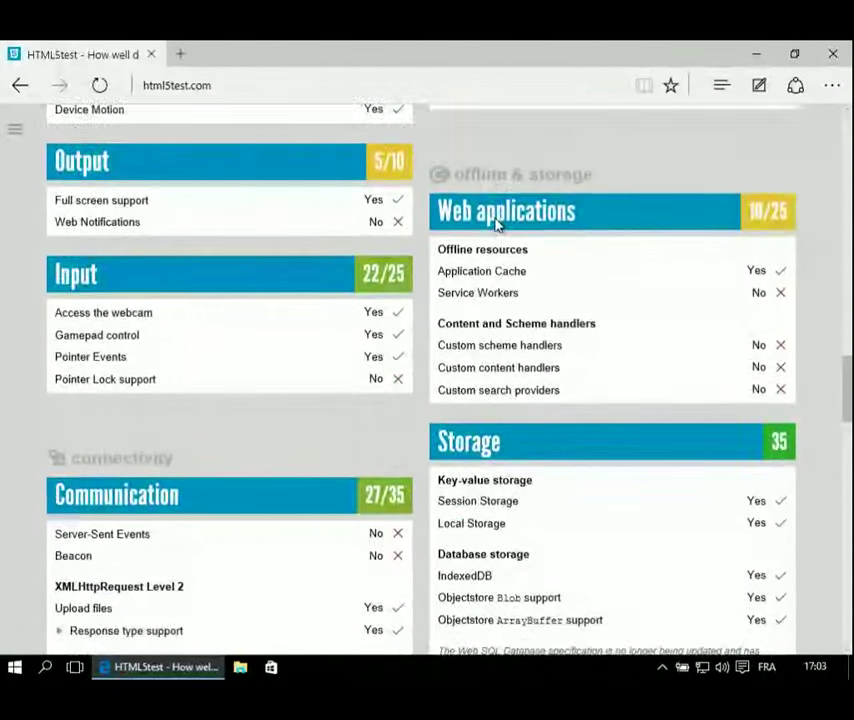
pyautogui.click(829, 57)
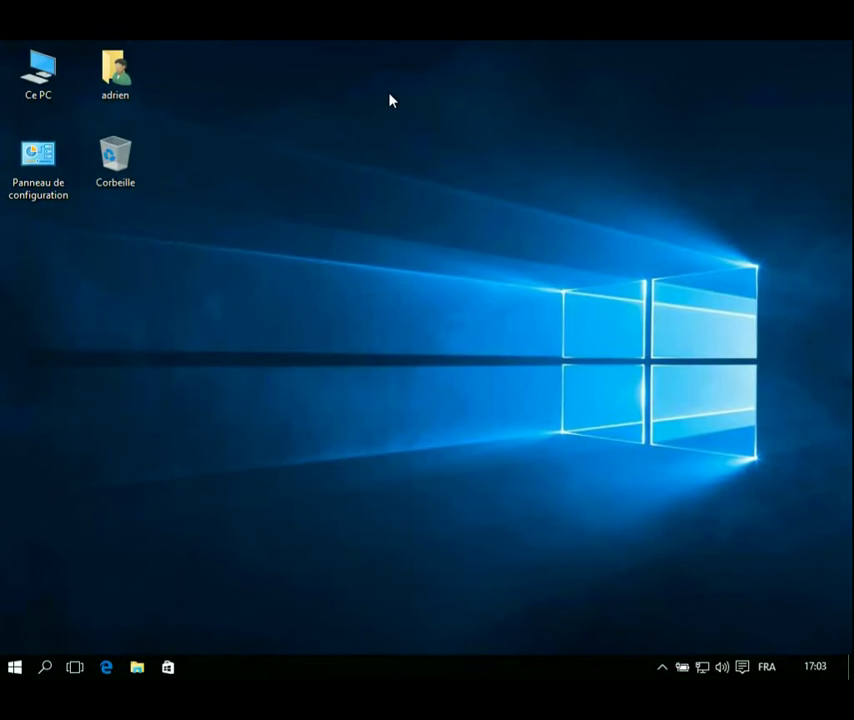
# Open a File Explorer window, move it lower on the desktop, and view it briefly in Task View.
pyautogui.press('super+e')
pyautogui.doubleClick(389, 55)
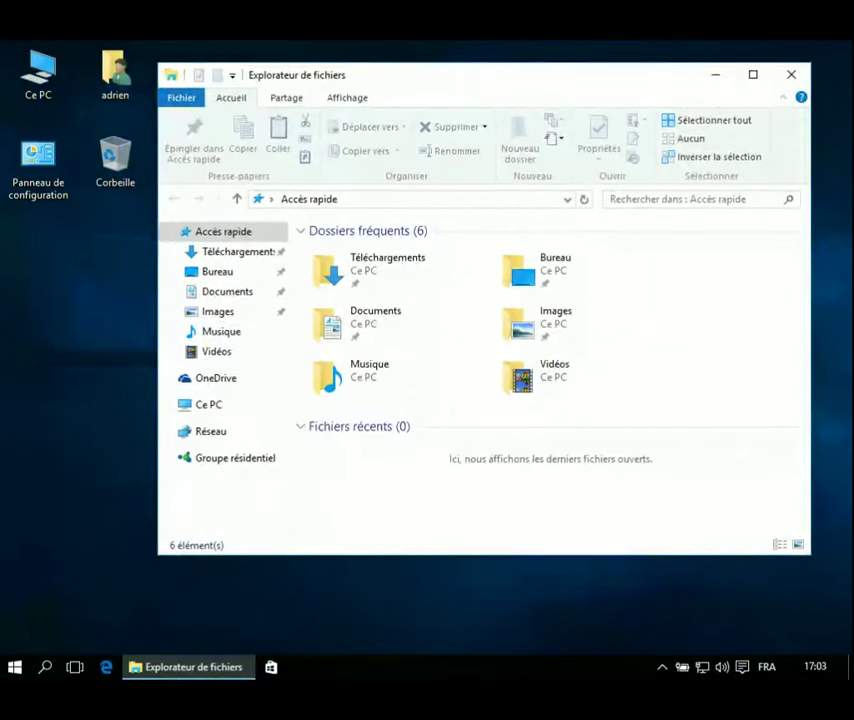
pyautogui.moveTo(381, 78); pyautogui.dragTo(348, 142)
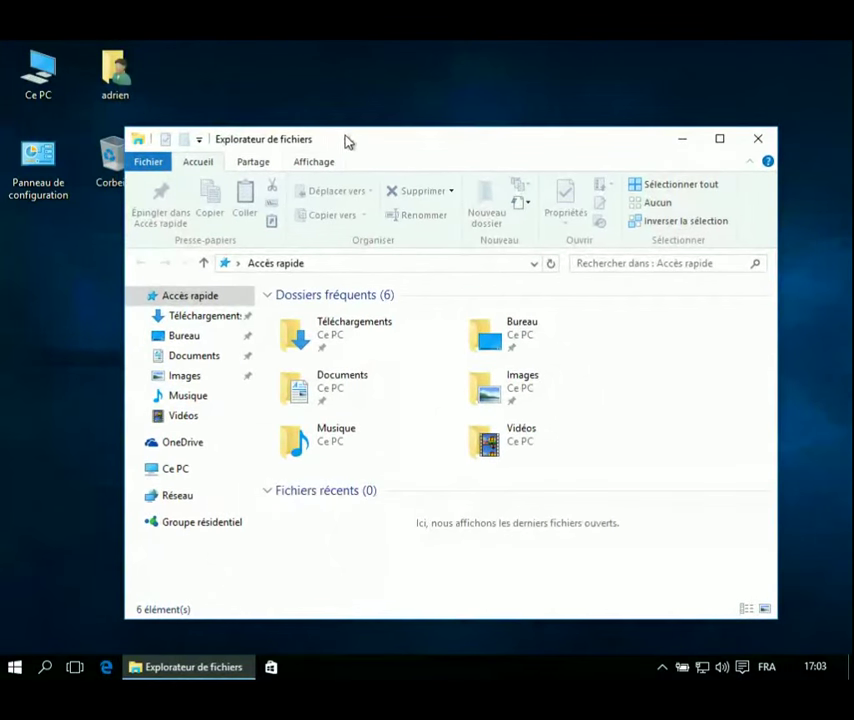
pyautogui.click(74, 668)
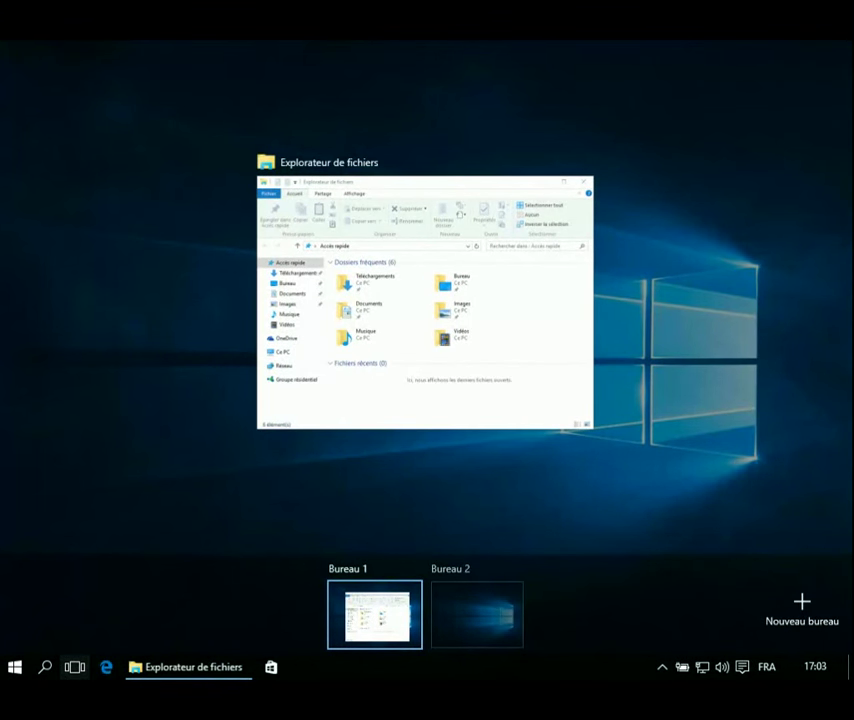
pyautogui.click(76, 670)
# Open Microsoft Edge, restore it to a floating window, and arrange it partly behind the File Explorer window.
pyautogui.click(105, 668)
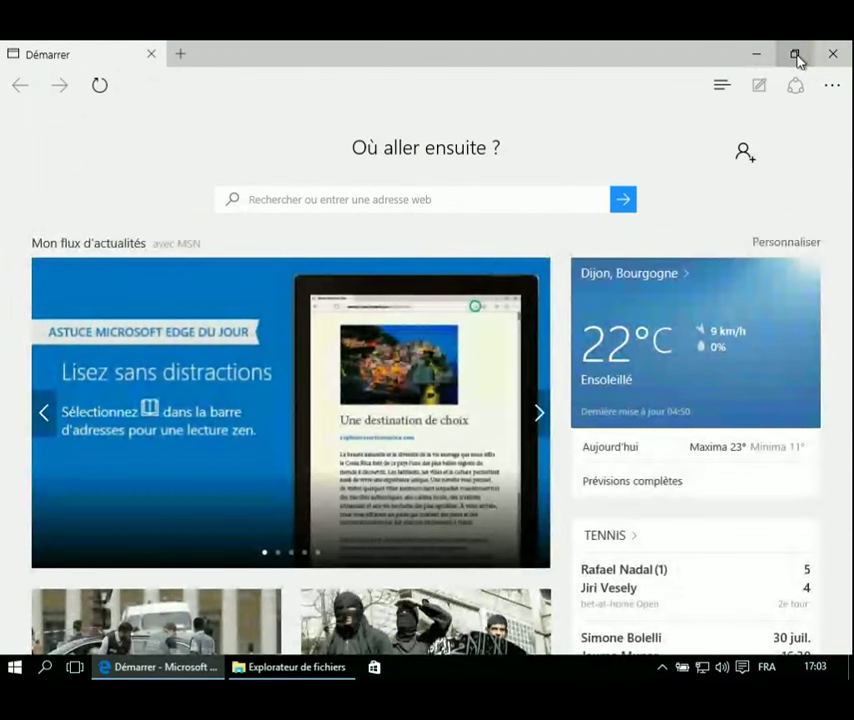
pyautogui.click(795, 54)
pyautogui.moveTo(423, 55); pyautogui.dragTo(583, 90)
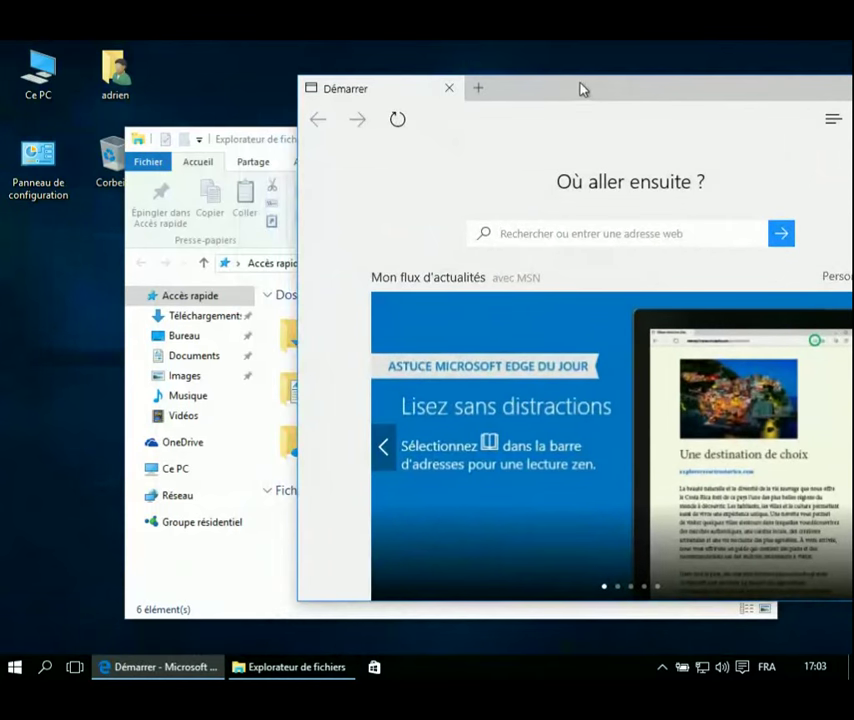
pyautogui.moveTo(289, 142); pyautogui.dragTo(213, 143)
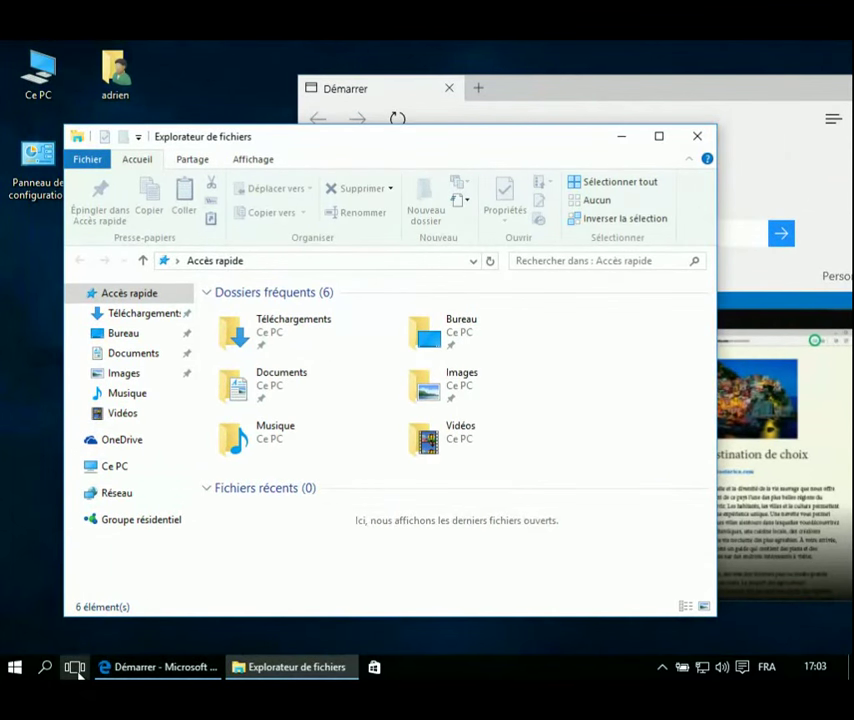
# Switch to the empty virtual desktop Bureau 2 and return to Bureau 1 with its open windows.
pyautogui.click(76, 667)
pyautogui.click(473, 591)
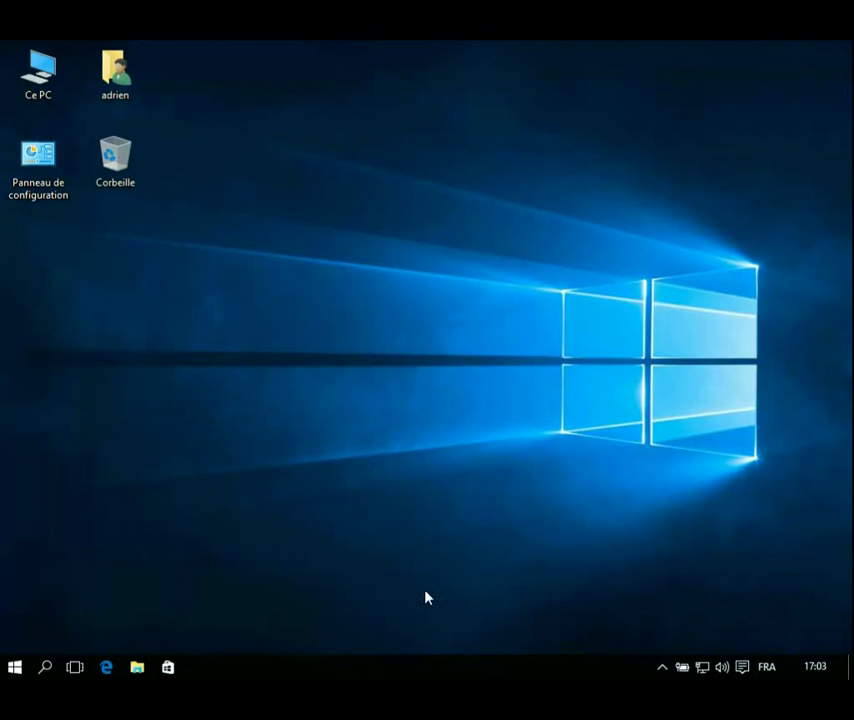
pyautogui.click(75, 667)
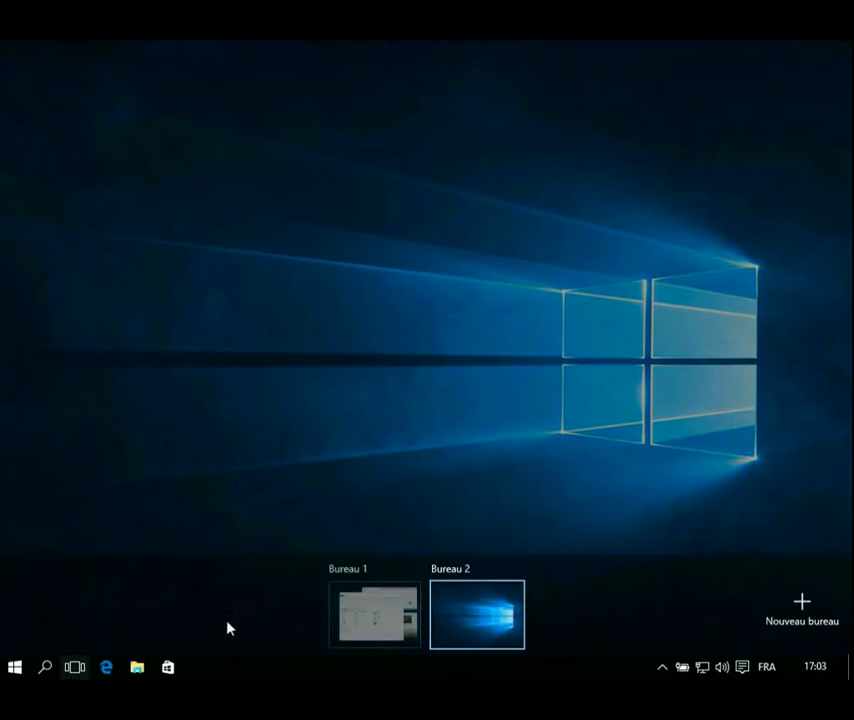
pyautogui.click(340, 622)
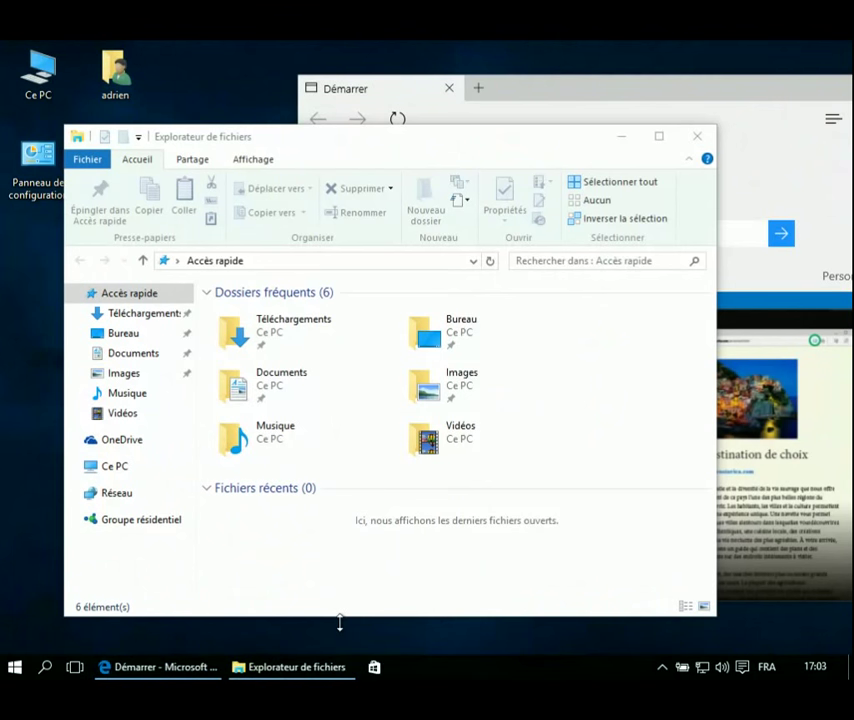
# Add a third virtual desktop and remove it again.
pyautogui.click(75, 667)
pyautogui.click(804, 609)
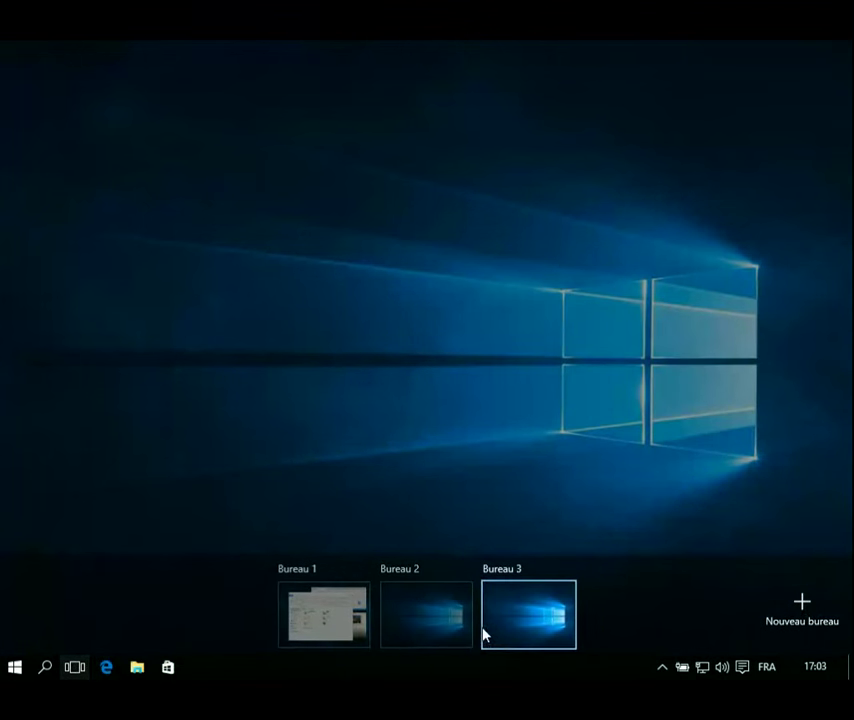
pyautogui.click(564, 570)
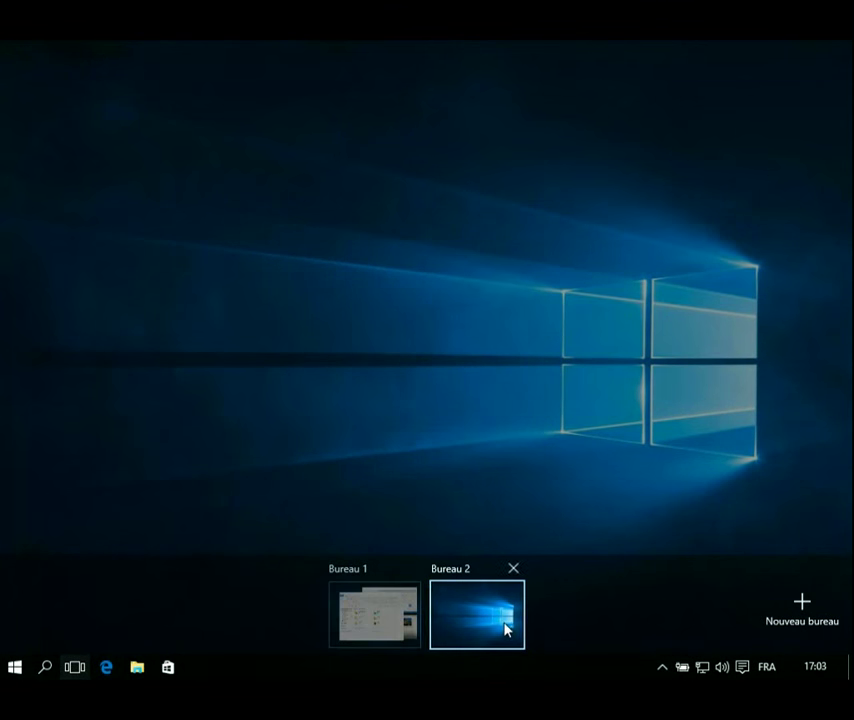
# Show Bureau 2 once more and go back to Bureau 1.
pyautogui.click(505, 629)
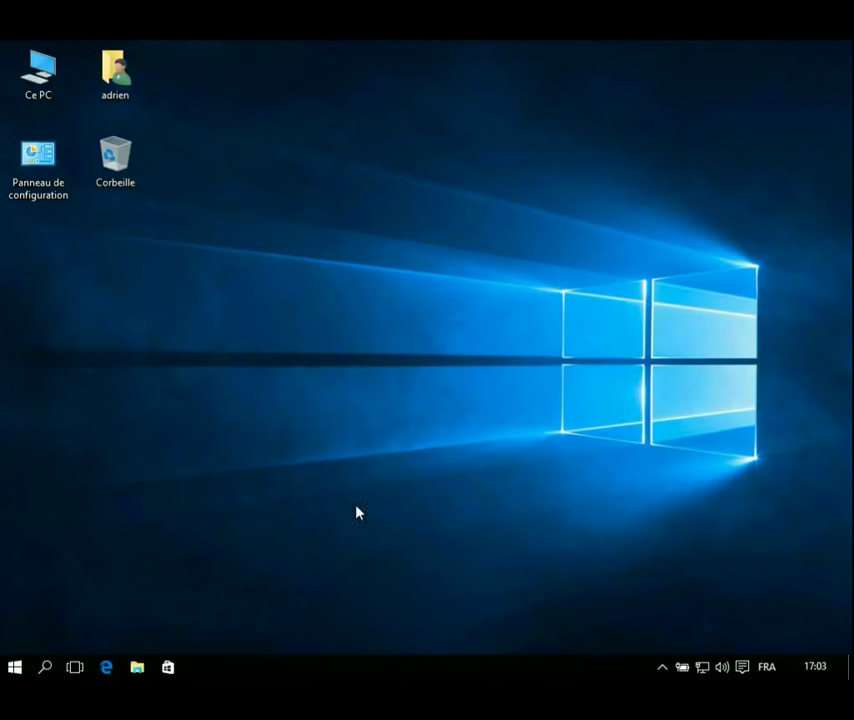
pyautogui.click(74, 667)
pyautogui.click(357, 633)
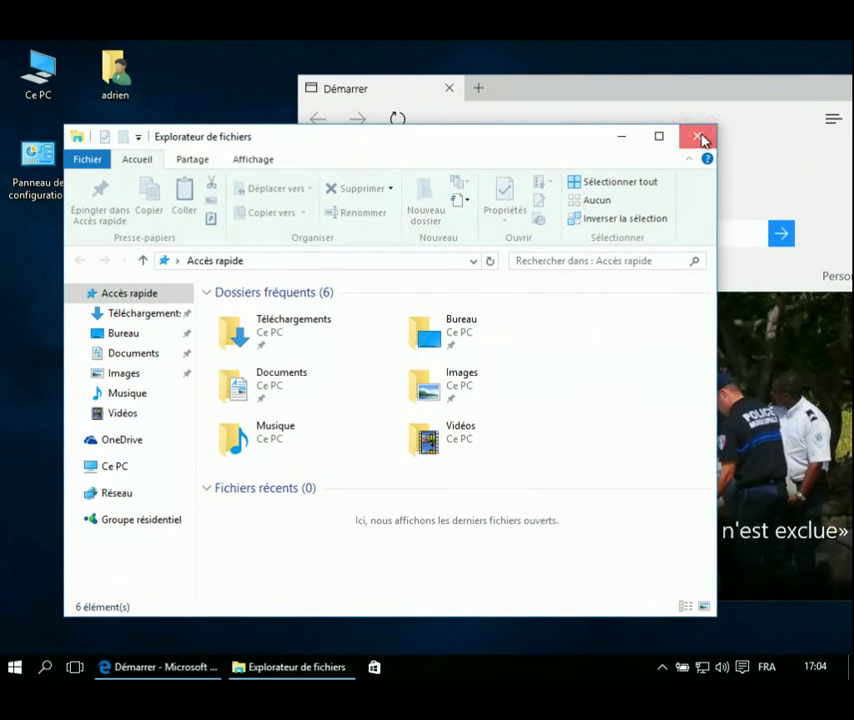
# Close the File Explorer window, bring the Microsoft Edge window fully into view, and close it.
pyautogui.click(702, 140)
pyautogui.moveTo(810, 82); pyautogui.dragTo(454, 98)
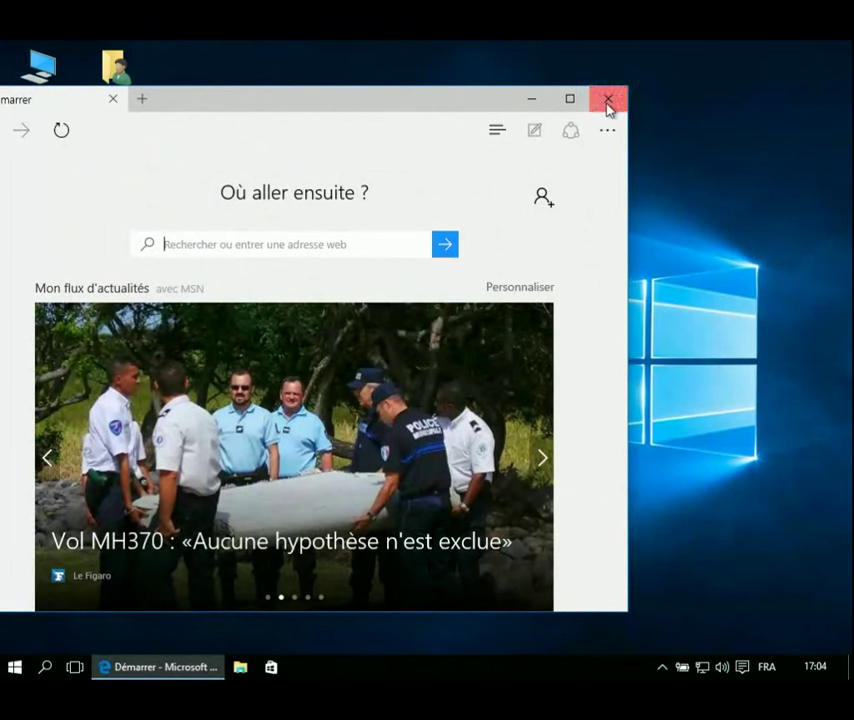
pyautogui.click(607, 102)
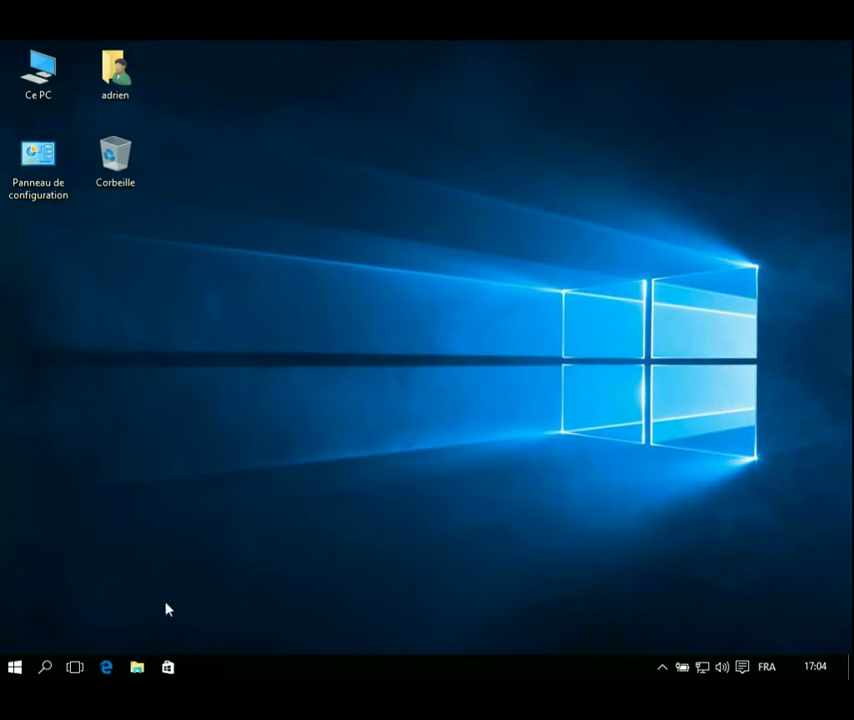
# Open the Task Manager, examine the processor and memory performance graphs, and close it.
pyautogui.click(18, 668)
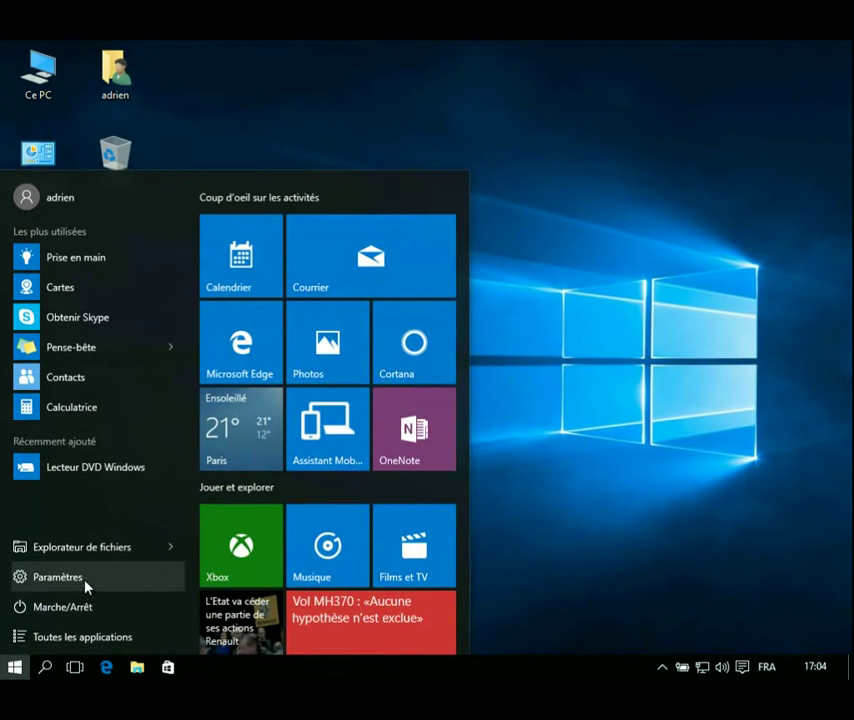
pyautogui.rightClick(324, 674)
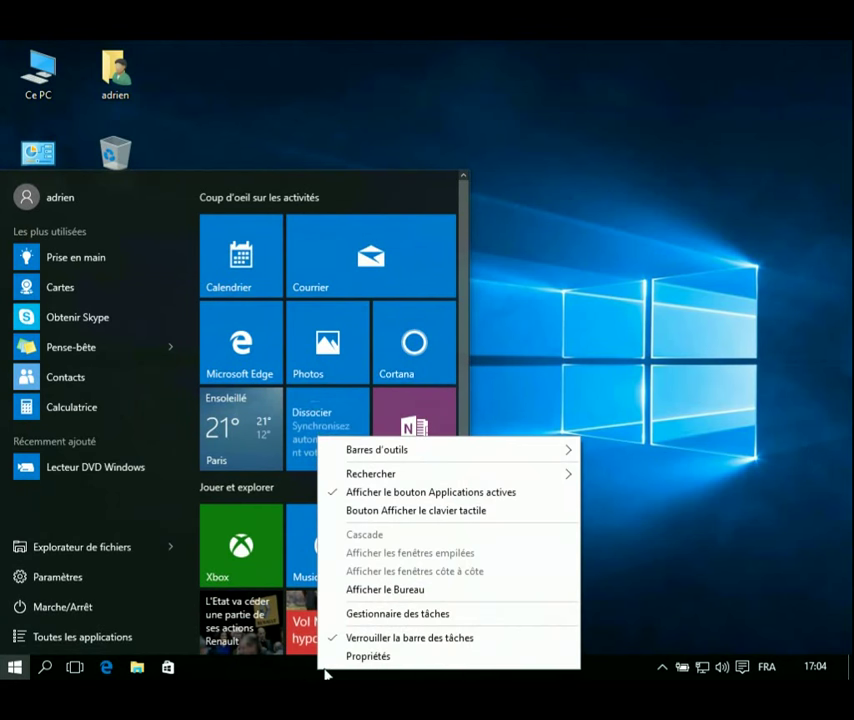
pyautogui.click(388, 618)
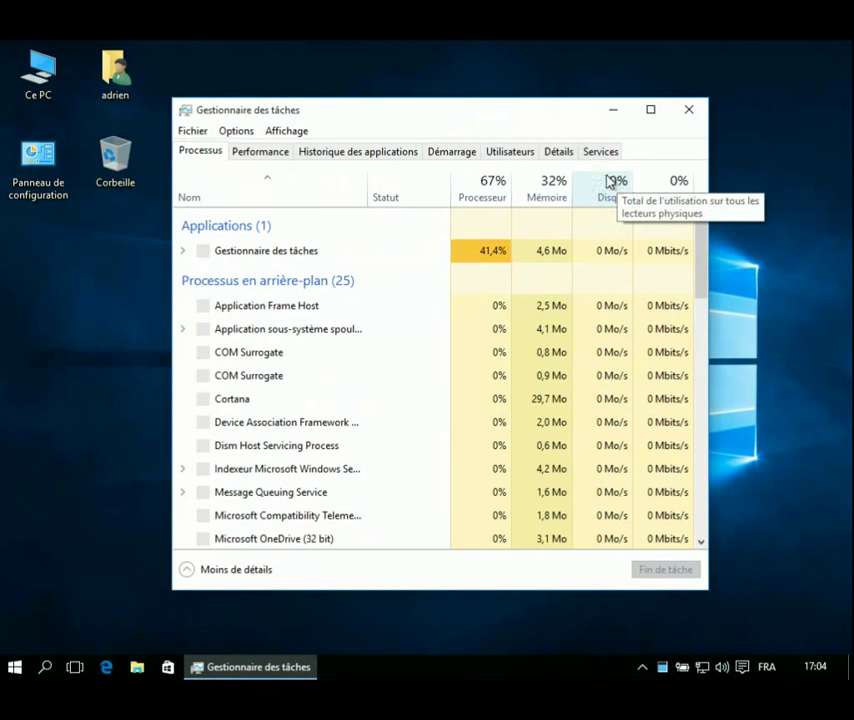
pyautogui.click(262, 151)
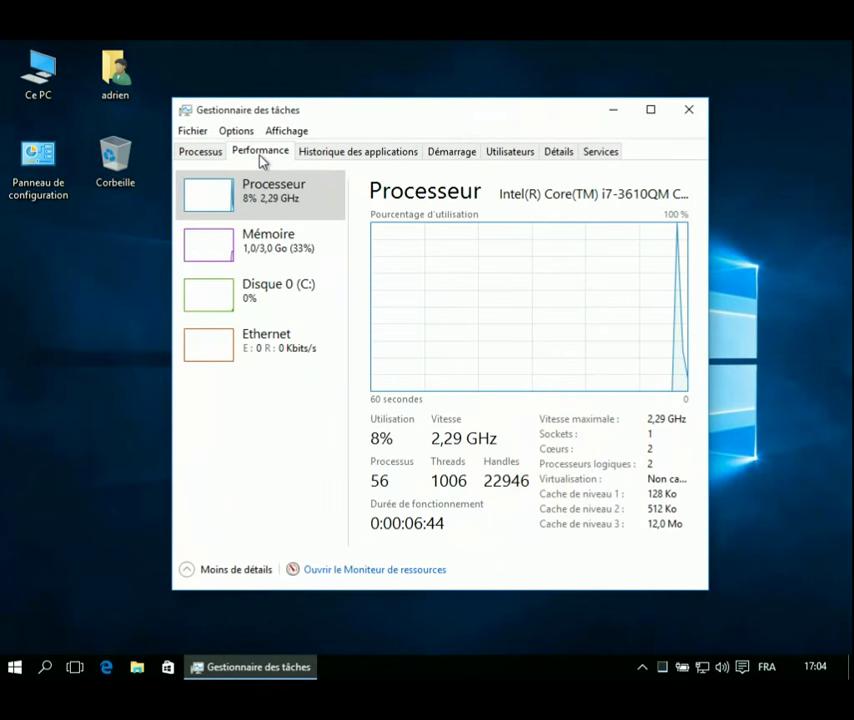
pyautogui.click(277, 266)
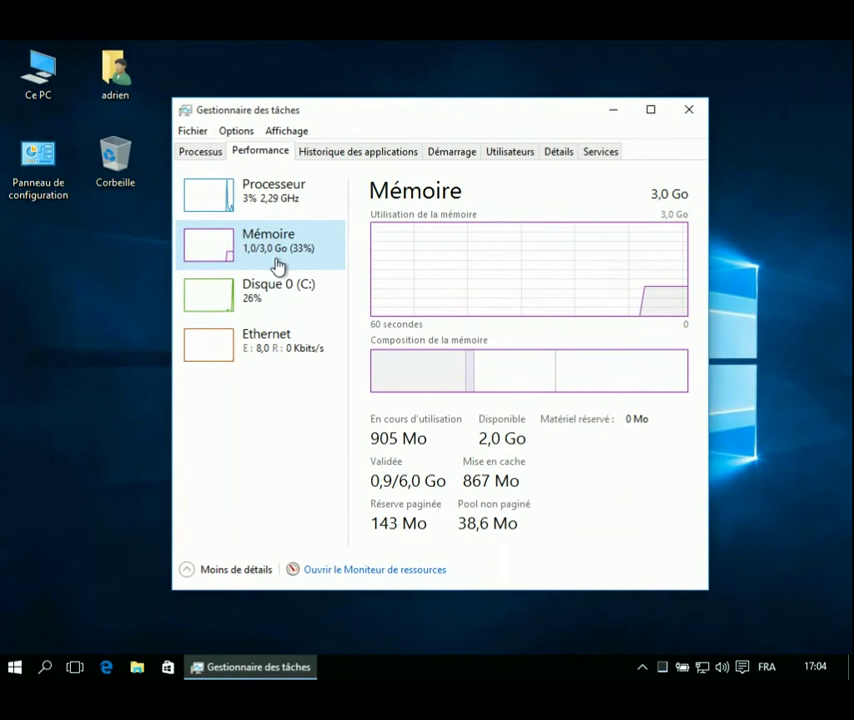
pyautogui.click(298, 209)
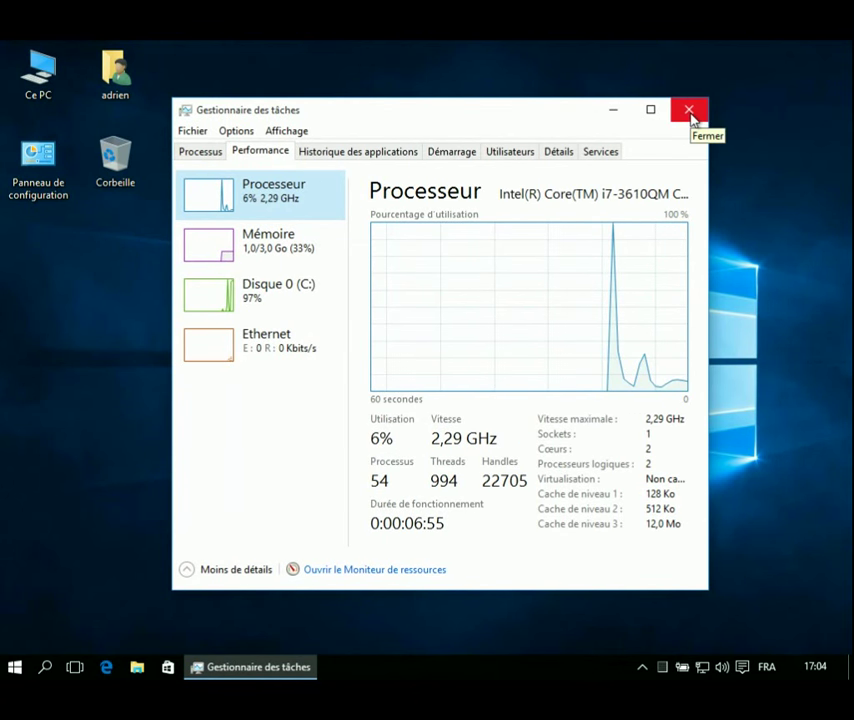
pyautogui.click(689, 110)
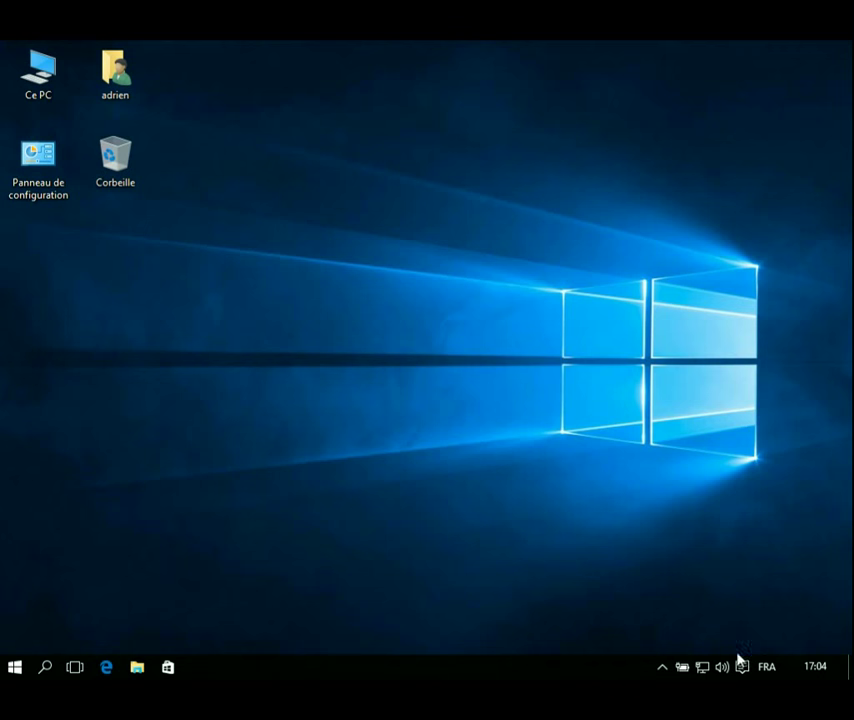
# View the available keyboard languages and open the notification centre with its quick settings.
pyautogui.click(765, 673)
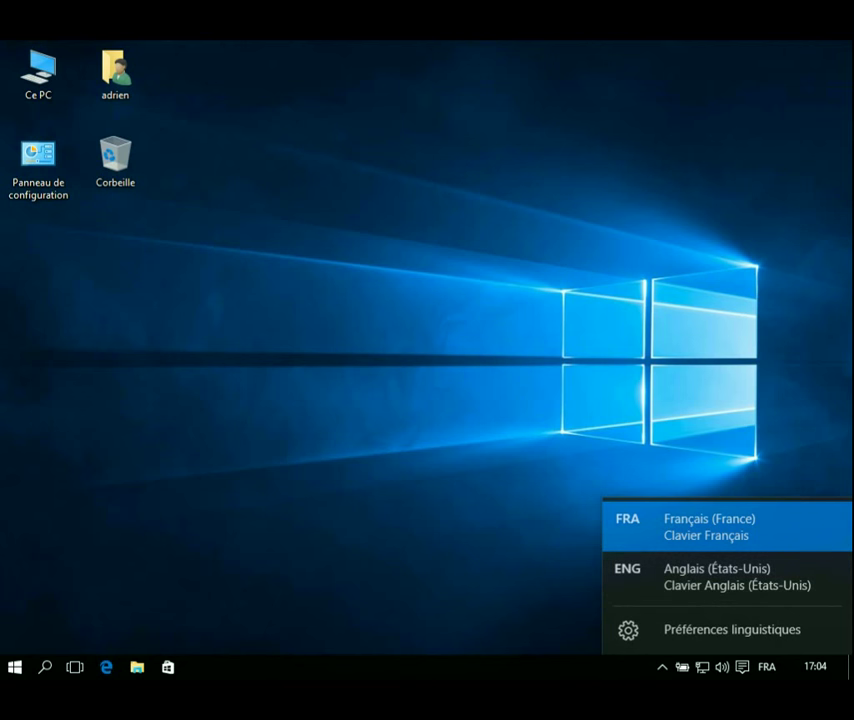
pyautogui.click(743, 675)
pyautogui.click(743, 671)
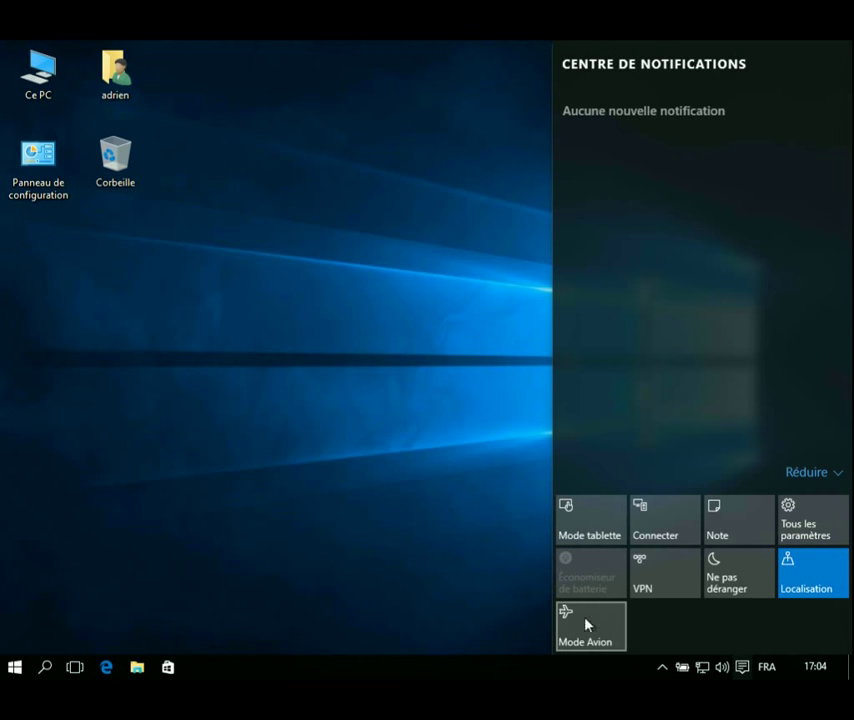
# Turn on tablet mode and dismiss the tip on the full-screen Start screen.
pyautogui.click(590, 531)
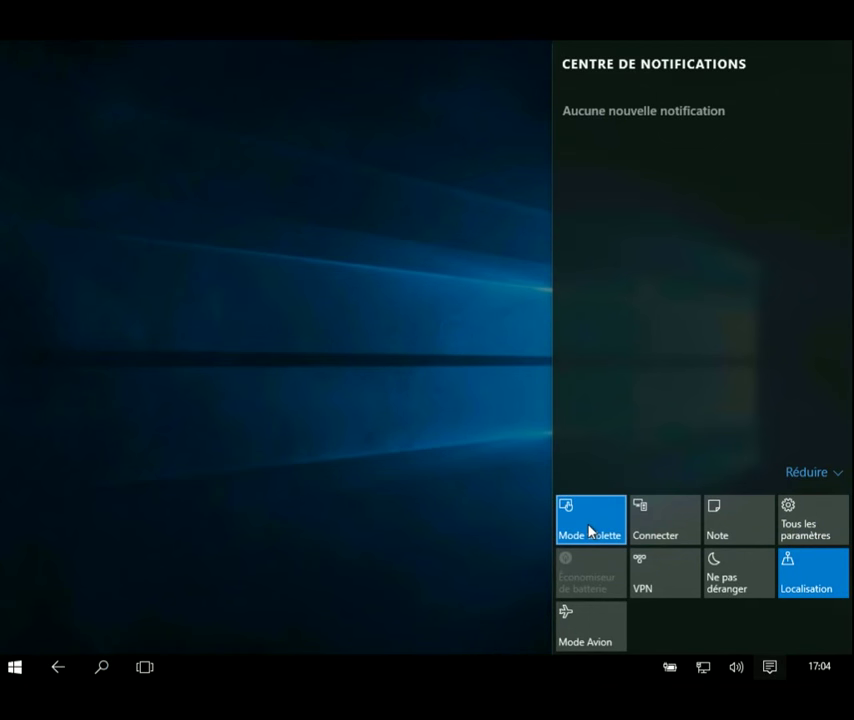
pyautogui.click(768, 675)
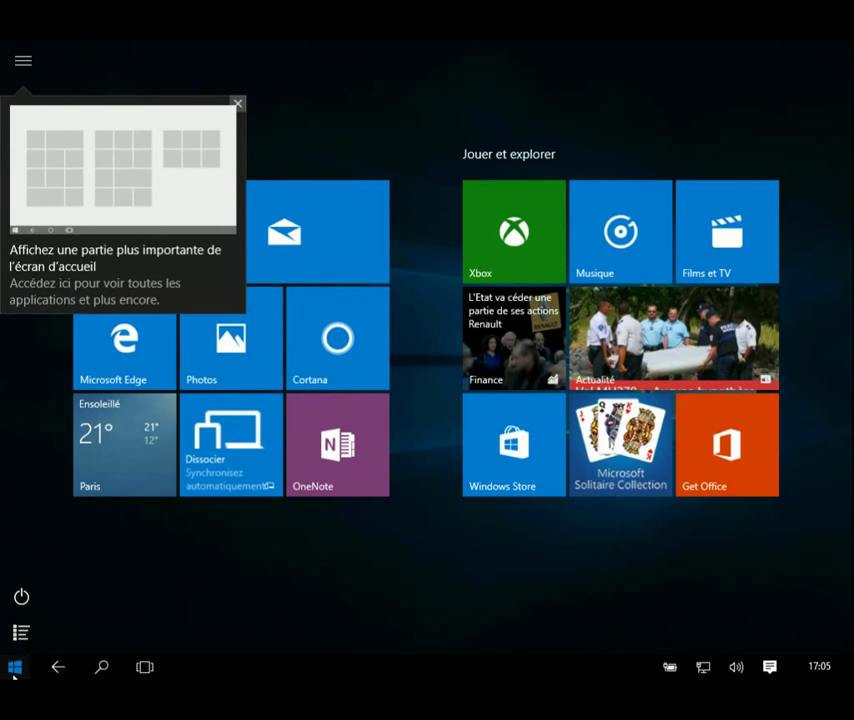
pyautogui.click(238, 104)
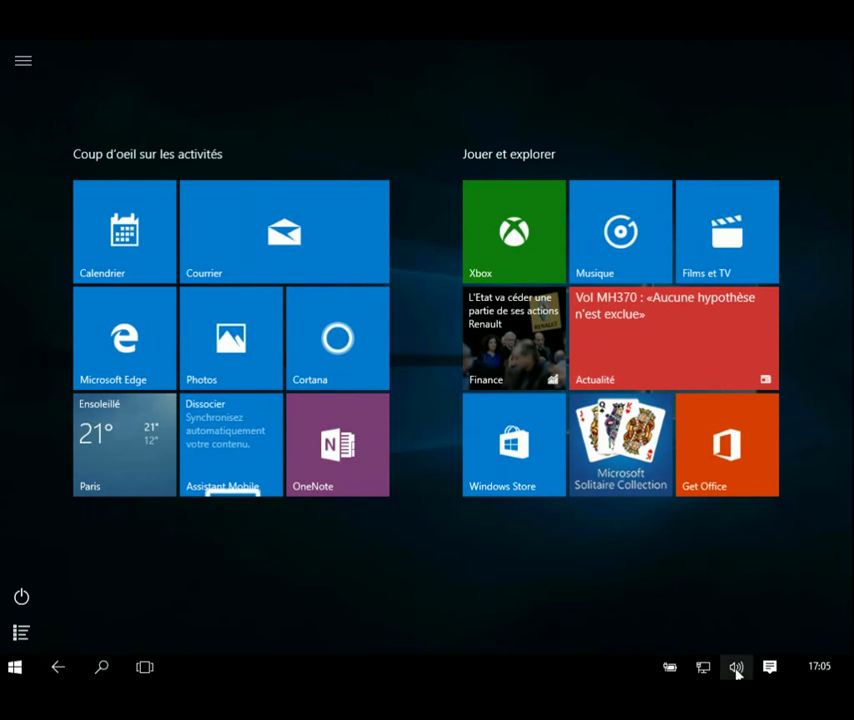
# Turn tablet mode off from the notification centre and return to the plain desktop.
pyautogui.click(769, 667)
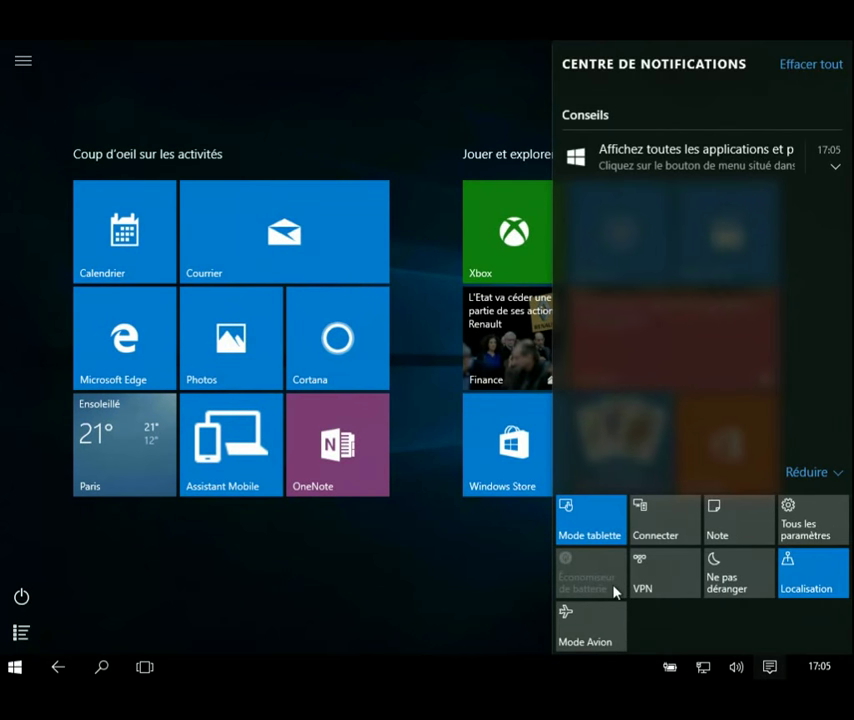
pyautogui.click(605, 540)
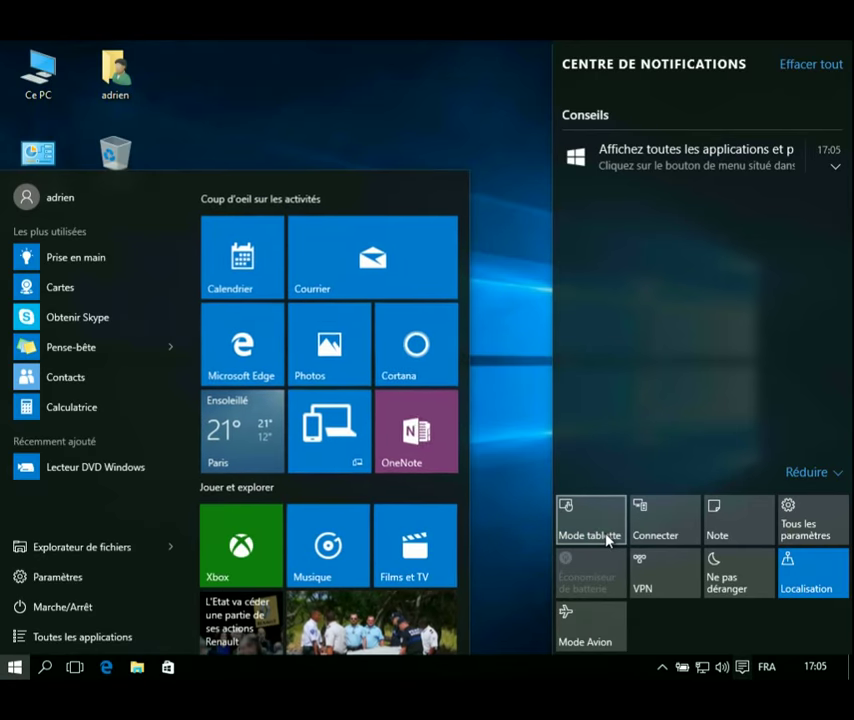
pyautogui.click(507, 507)
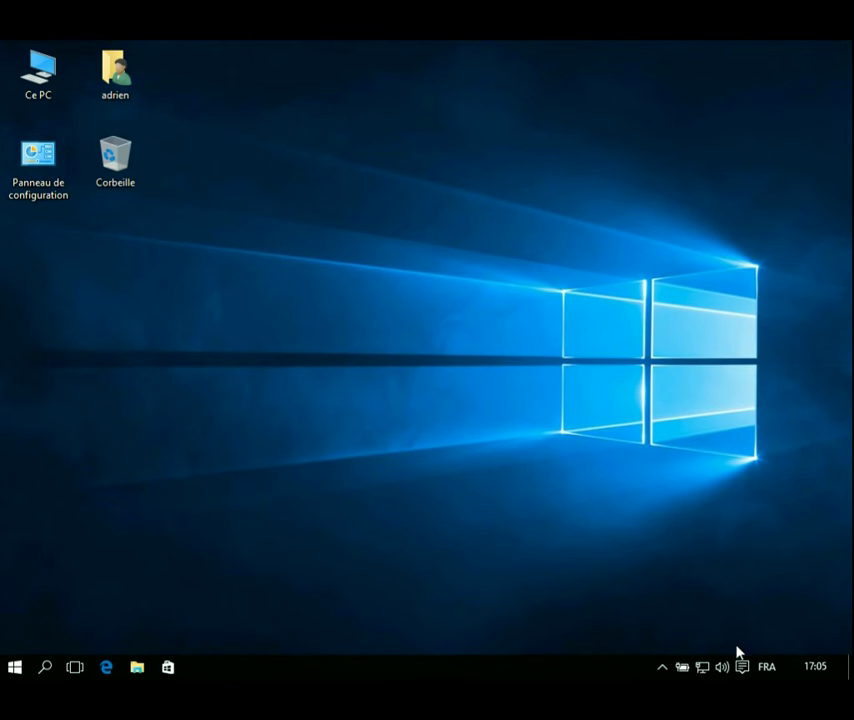
# View the network status, the battery status and the clock's calendar from the notification area, closing each one.
pyautogui.click(702, 668)
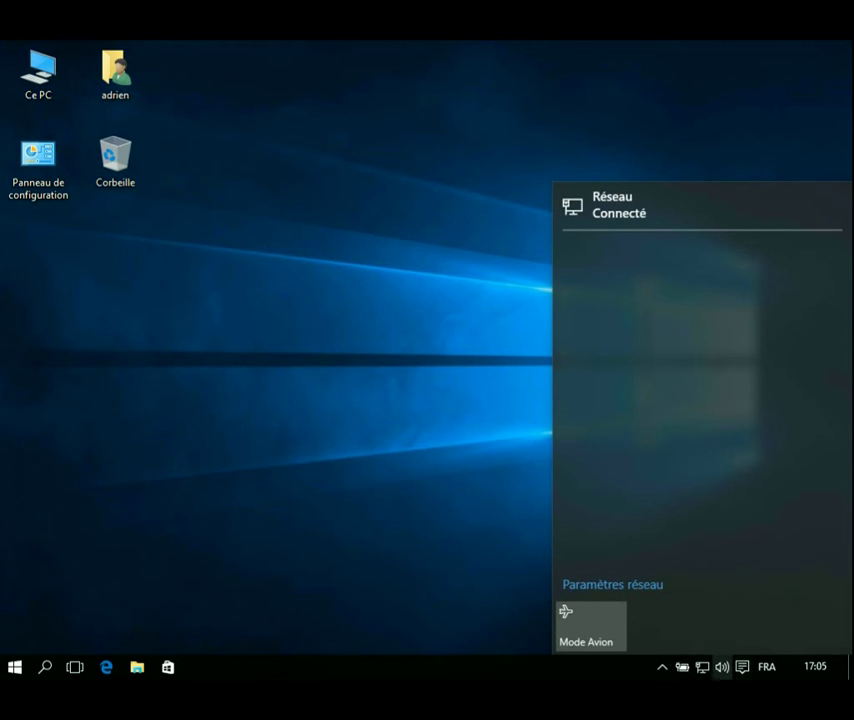
pyautogui.click(702, 668)
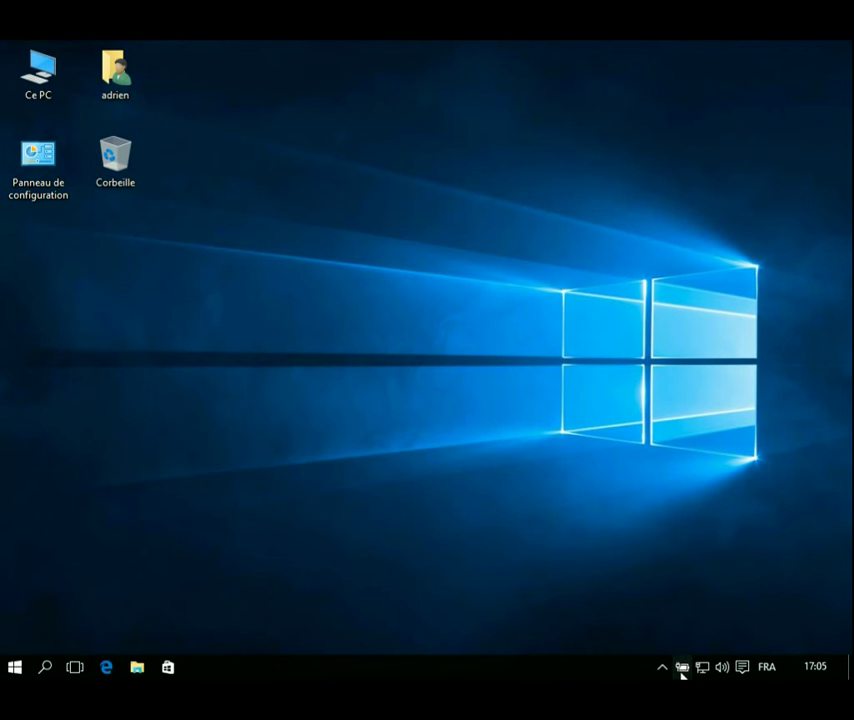
pyautogui.click(682, 668)
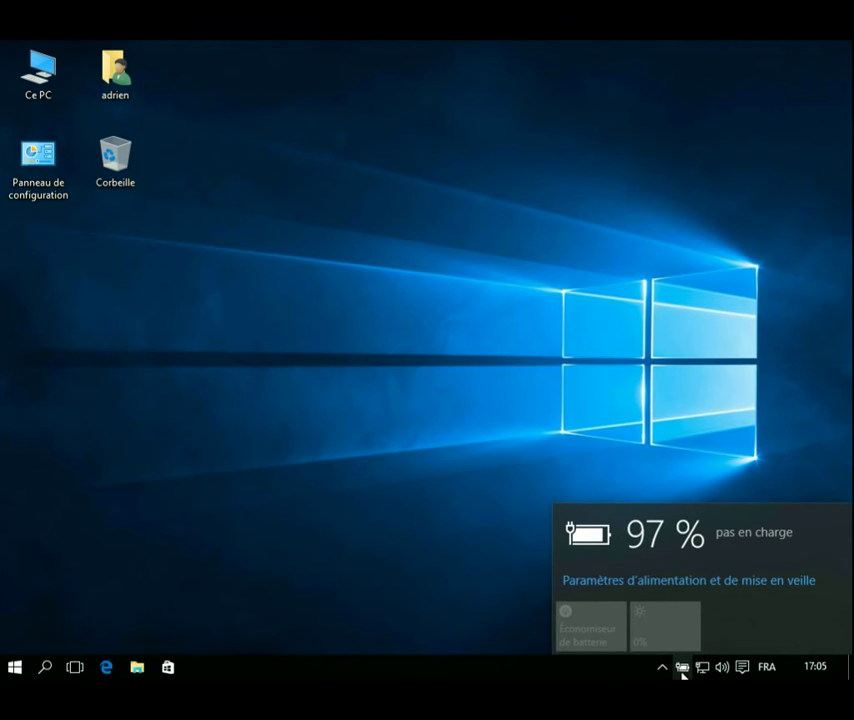
pyautogui.click(682, 676)
pyautogui.click(810, 670)
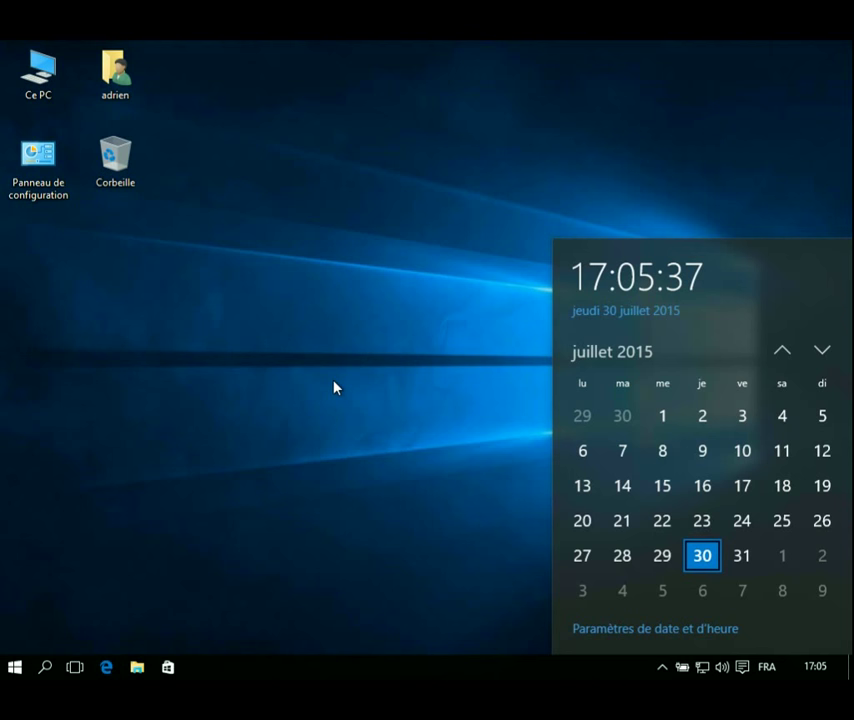
pyautogui.click(366, 387)
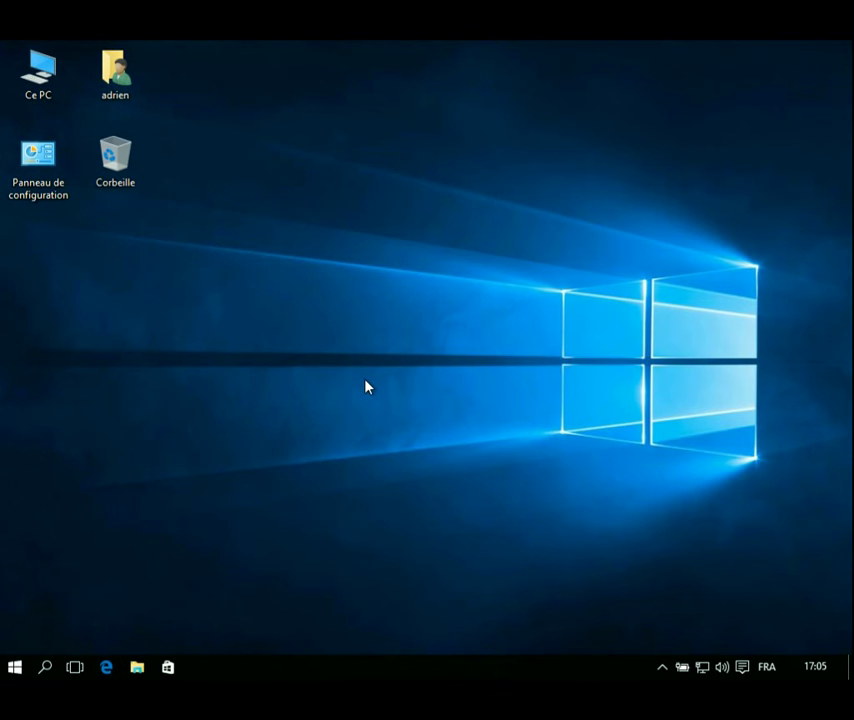
# Open the Images folder in File Explorer and select the Pellicule folder.
pyautogui.click(137, 667)
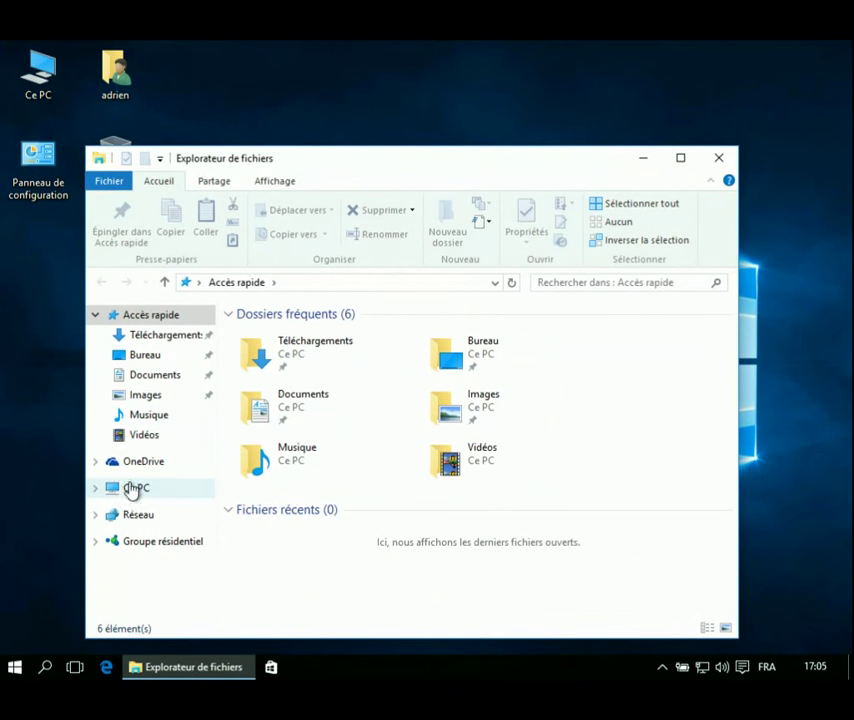
pyautogui.doubleClick(509, 417)
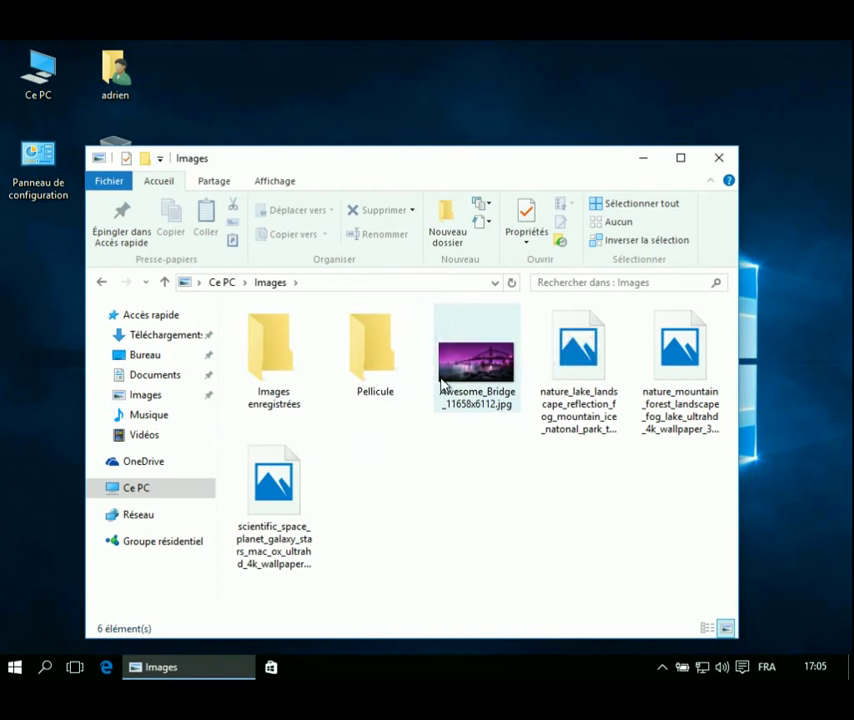
pyautogui.click(373, 375)
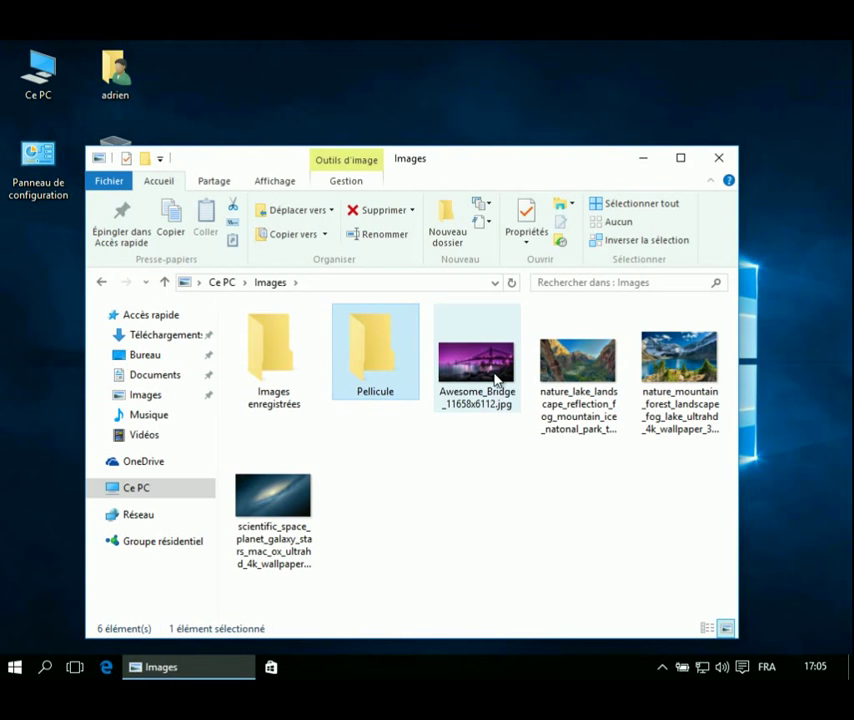
# Open Awesome_Bridge_11658x6112.jpg in a maximized Photos window and zoom in on the bridge.
pyautogui.doubleClick(478, 365)
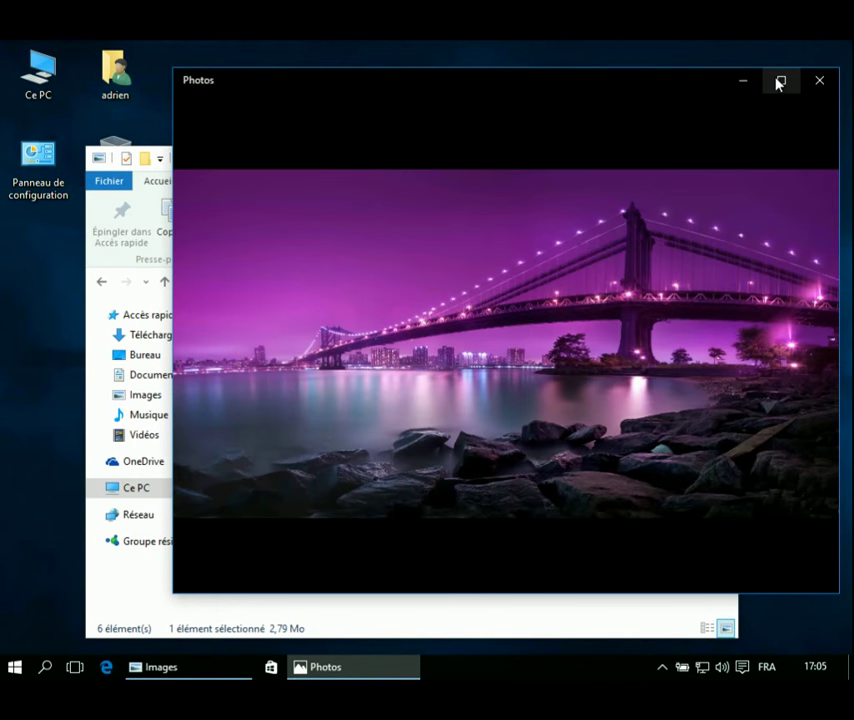
pyautogui.click(780, 82)
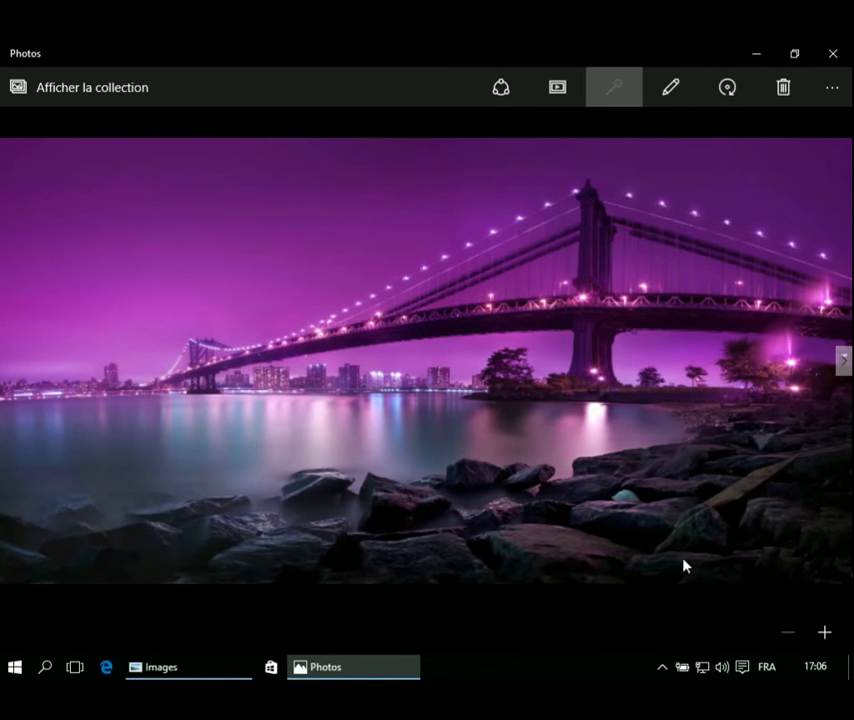
pyautogui.click(824, 632)
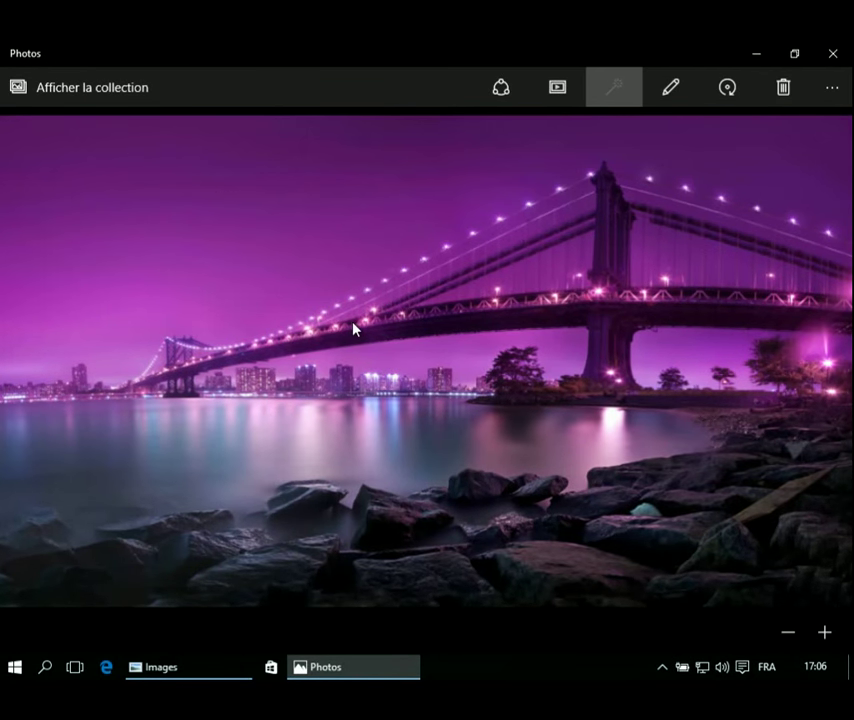
pyautogui.hscroll(2, 353, 329)
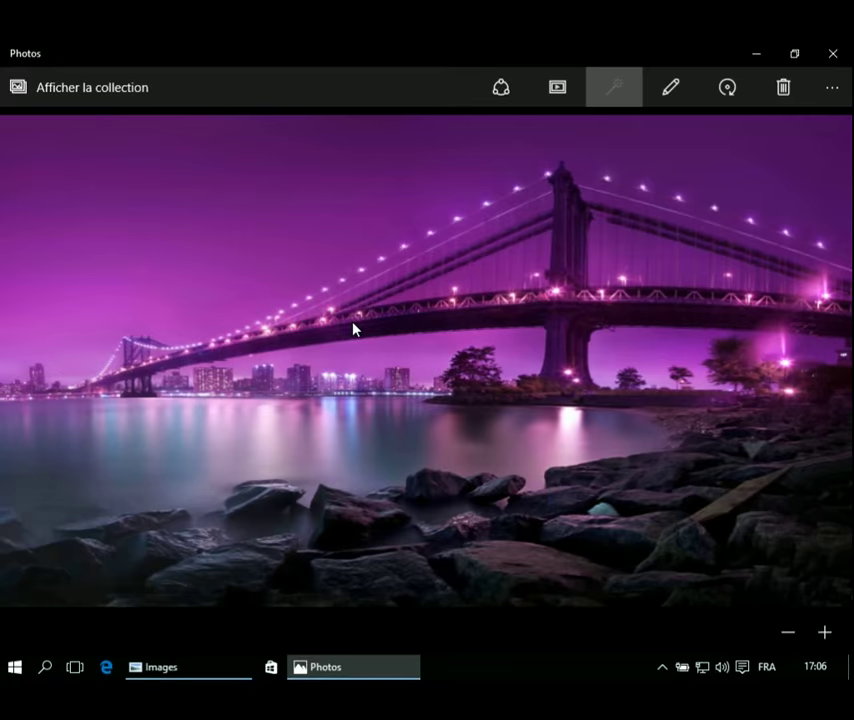
# Go to the following picture, the canyon landscape, and delete it.
pyautogui.click(831, 54)
pyautogui.click(618, 395)
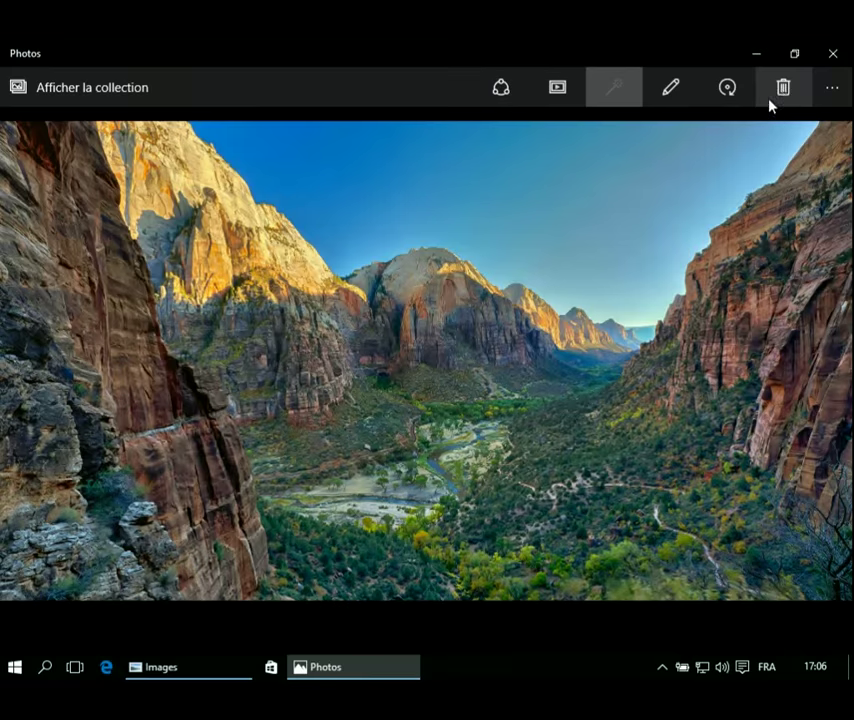
pyautogui.click(783, 90)
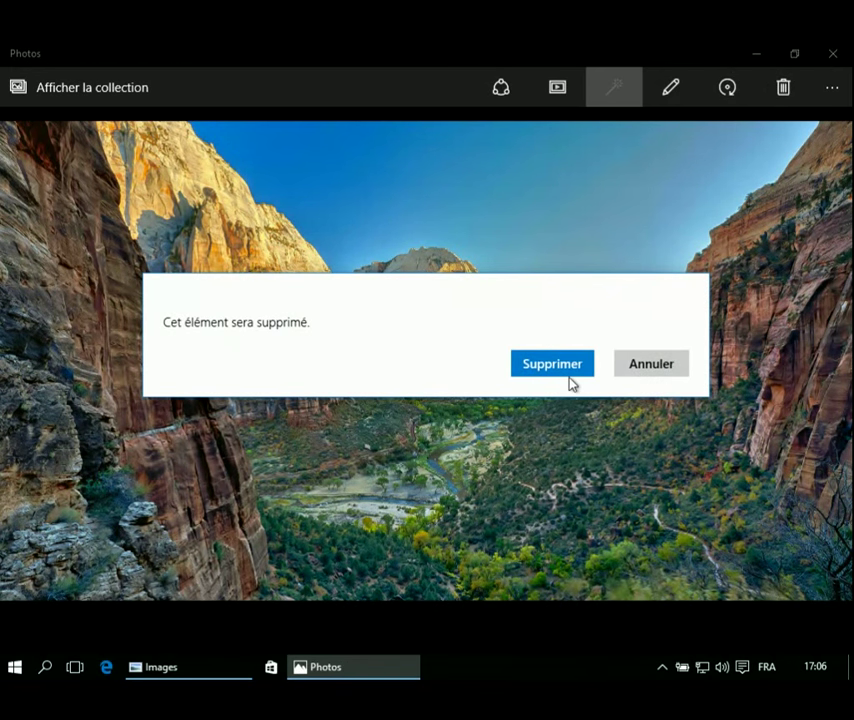
pyautogui.click(562, 372)
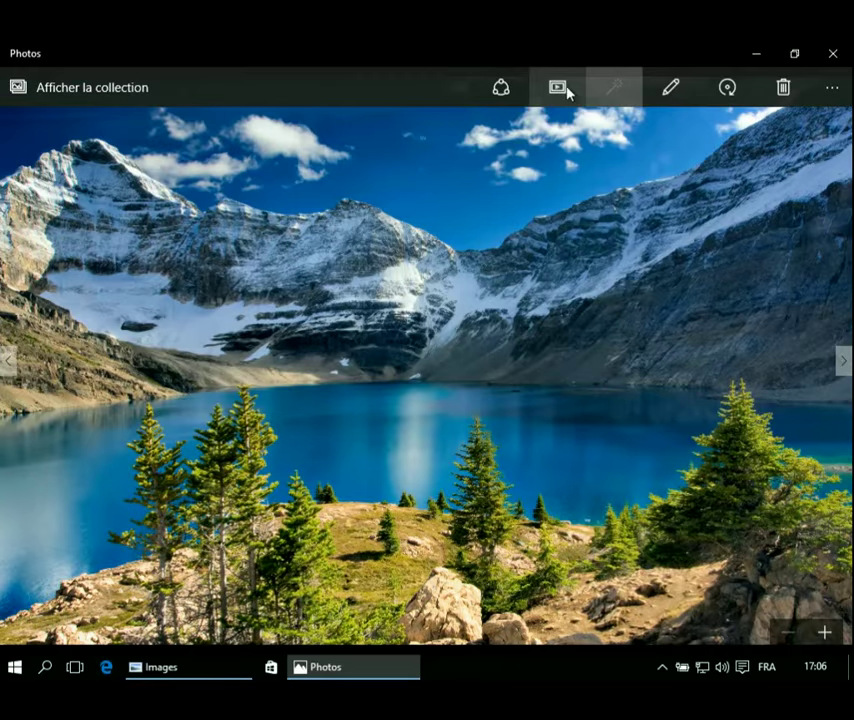
# Play the pictures as a slideshow, exit it, and close Photos.
pyautogui.click(559, 90)
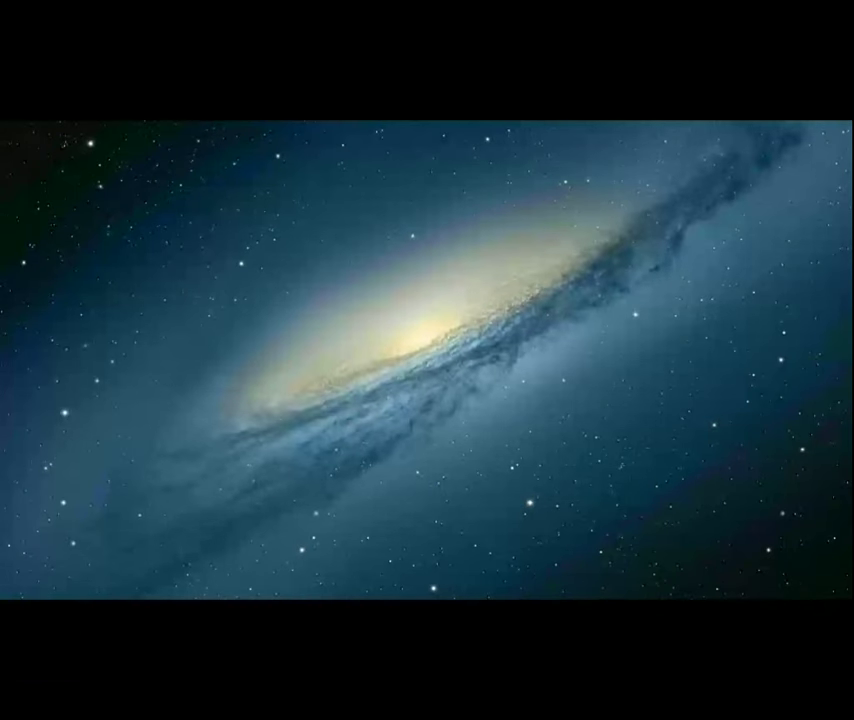
pyautogui.press('Escape')
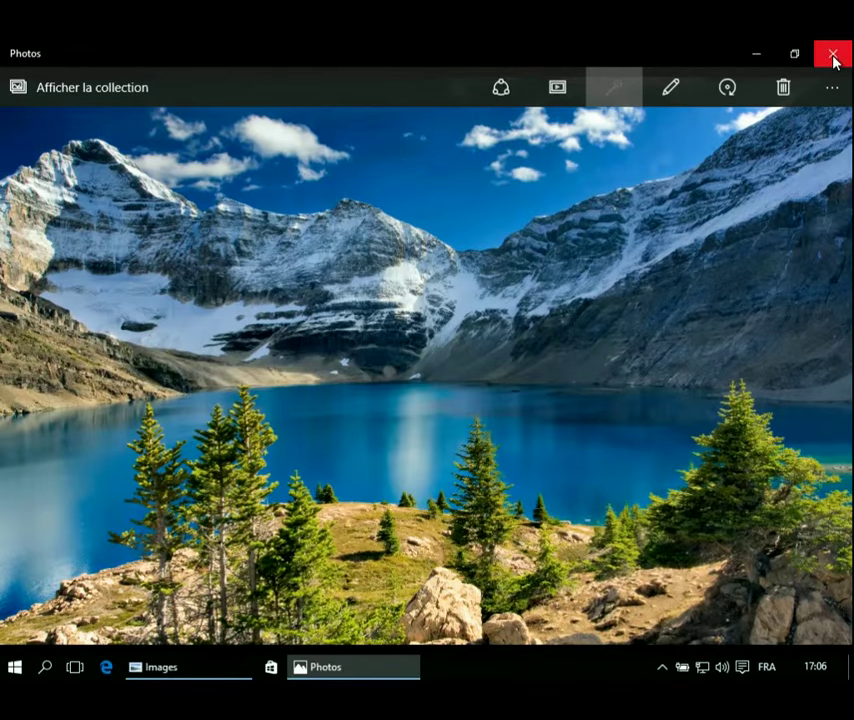
pyautogui.click(833, 57)
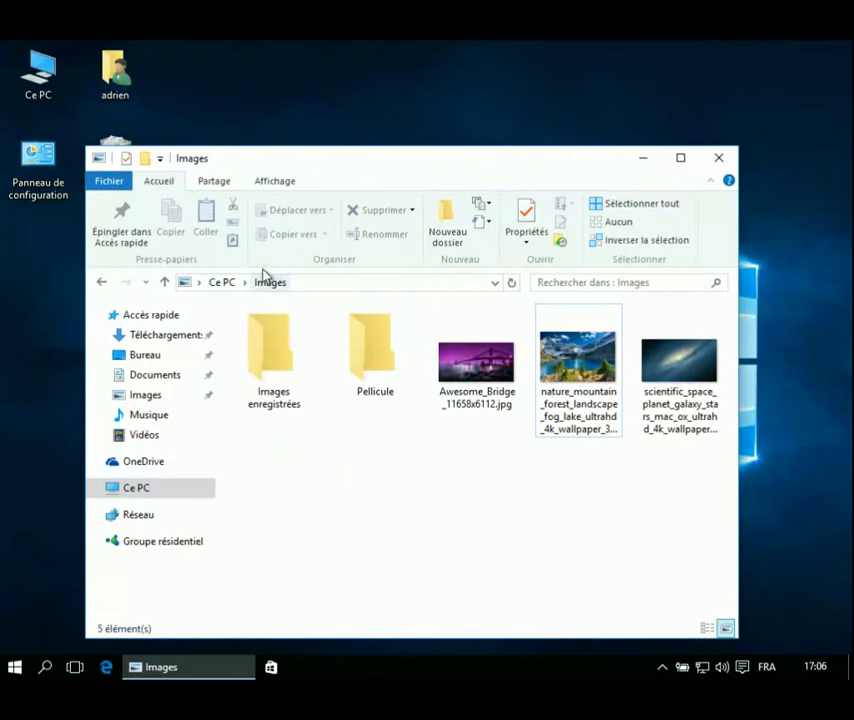
# Go up from Images to Ce PC and open the Musique folder.
pyautogui.click(218, 284)
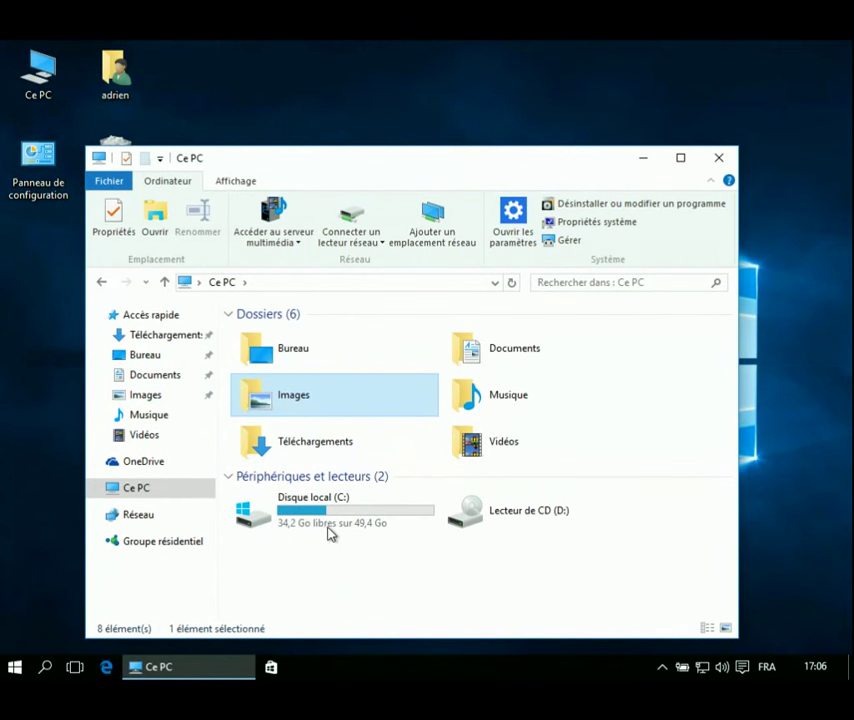
pyautogui.doubleClick(505, 408)
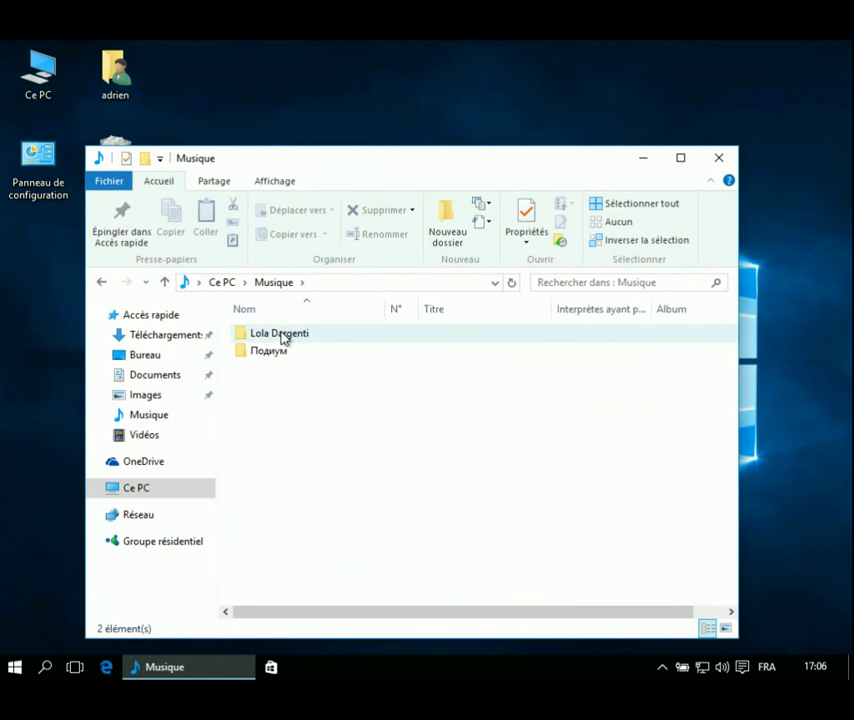
# Look inside the Lola Dargenti folder and return to the Musique folder.
pyautogui.doubleClick(281, 336)
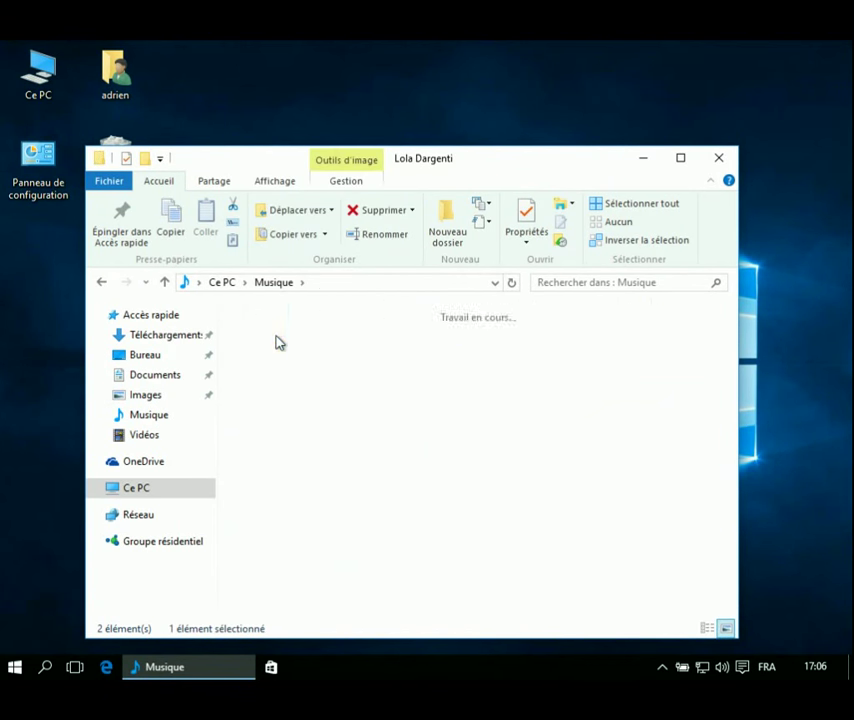
pyautogui.click(276, 284)
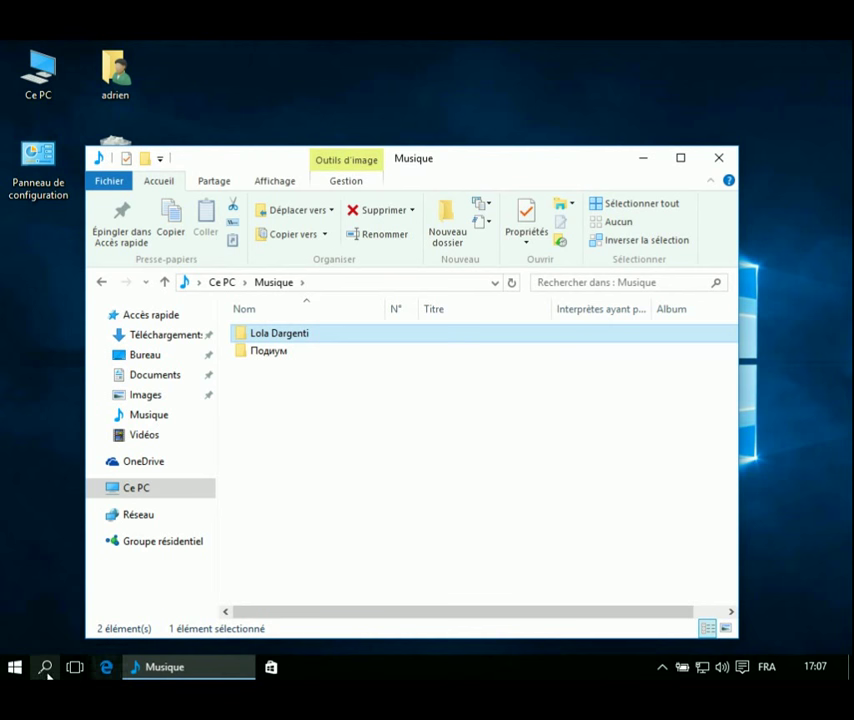
# Launch the Musique app and open the Indalo album to browse its track list.
pyautogui.click(14, 667)
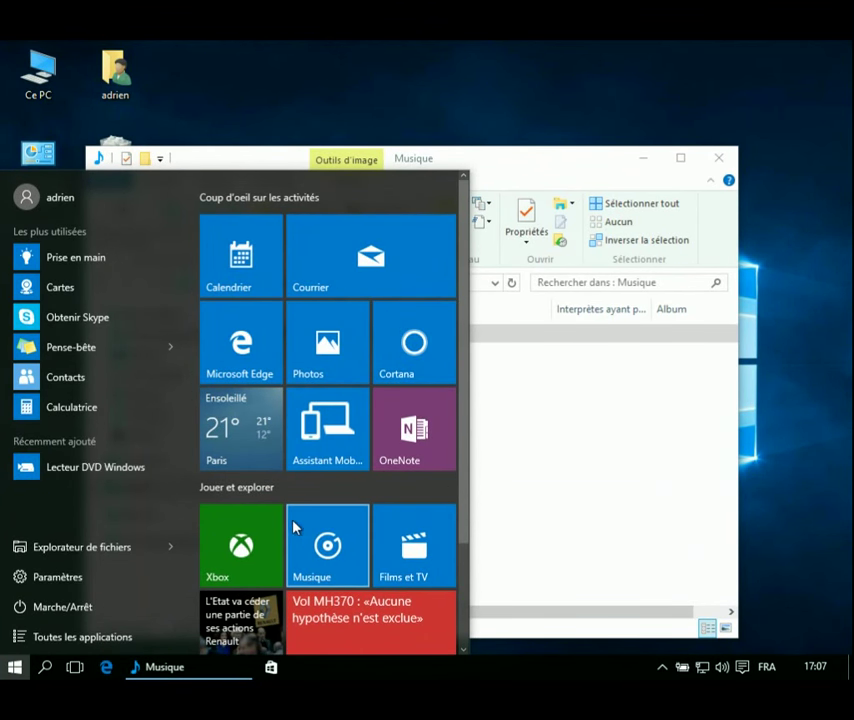
pyautogui.click(333, 549)
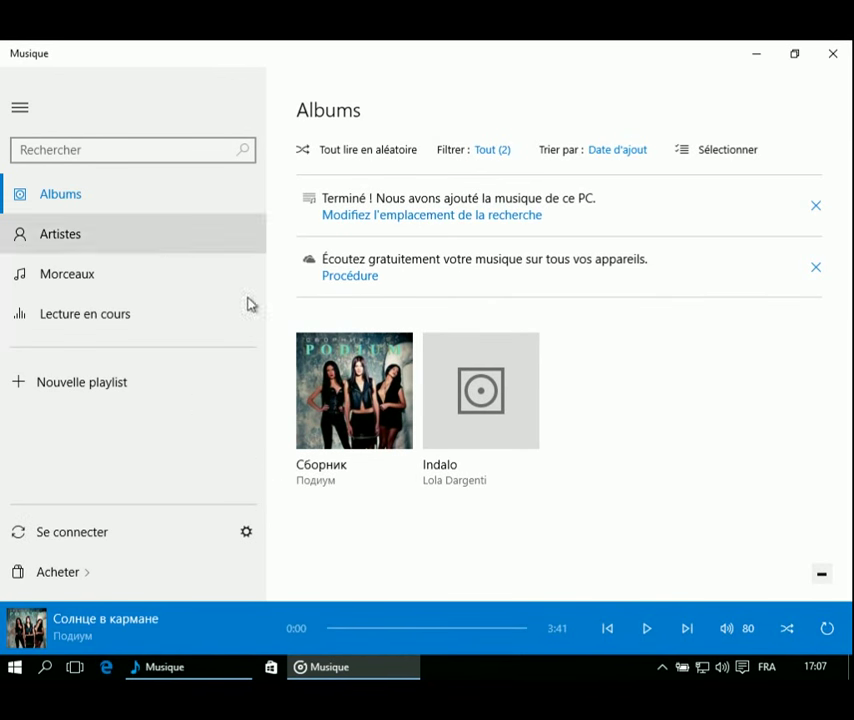
pyautogui.click(478, 418)
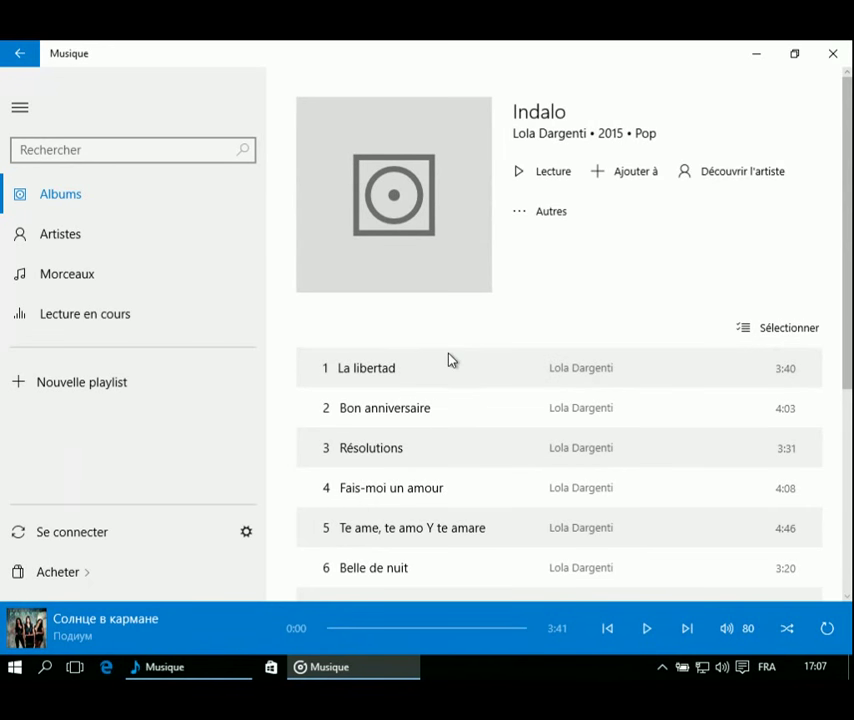
pyautogui.scroll(-3, 457, 428)
pyautogui.scroll(3, 466, 400)
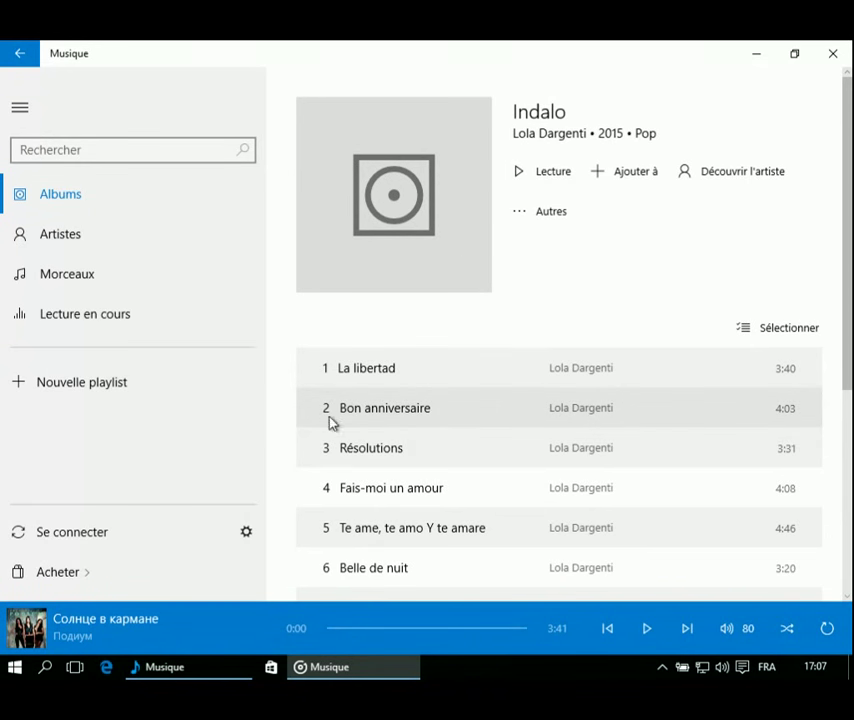
pyautogui.scroll(-2, 331, 430)
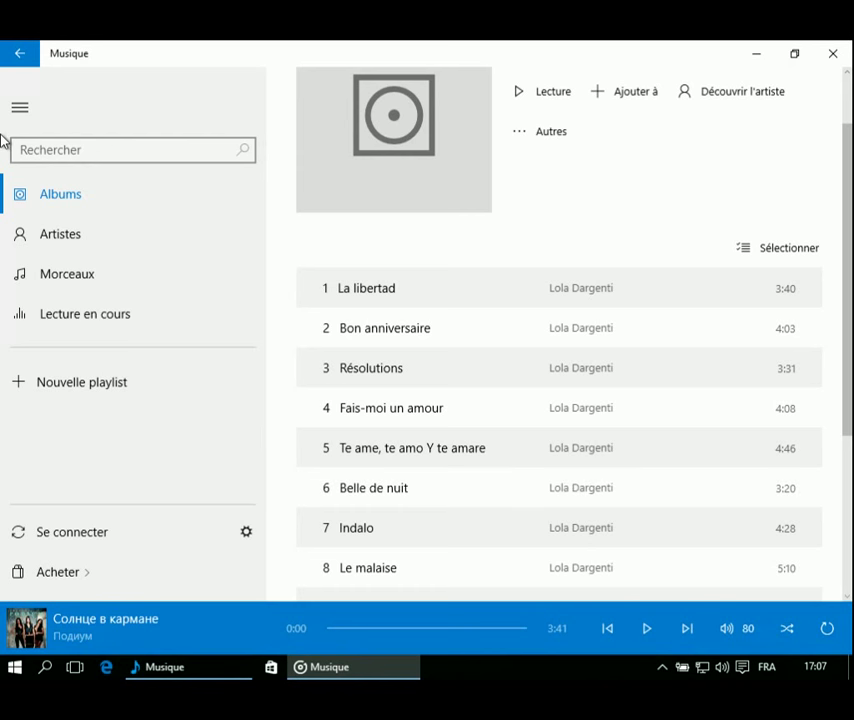
# Play track 6, Belle de nuit, restart it from the beginning, and pause playback.
pyautogui.click(331, 495)
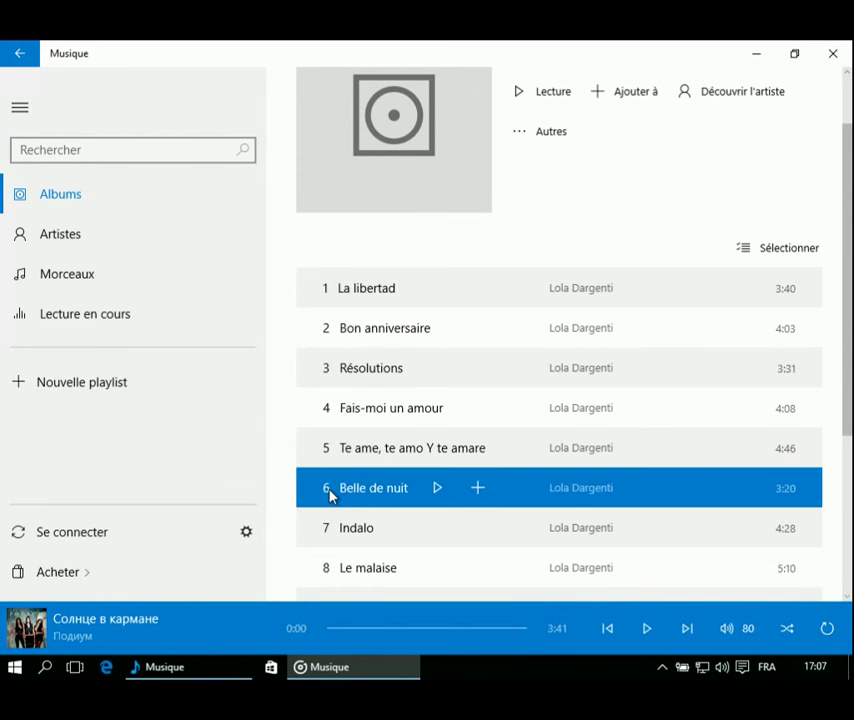
pyautogui.click(437, 488)
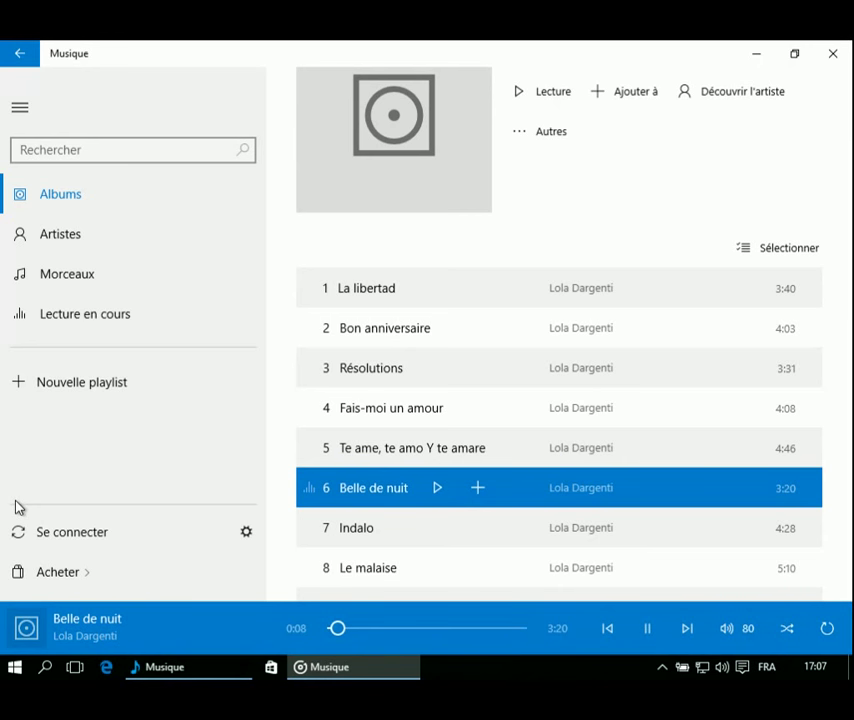
pyautogui.click(433, 492)
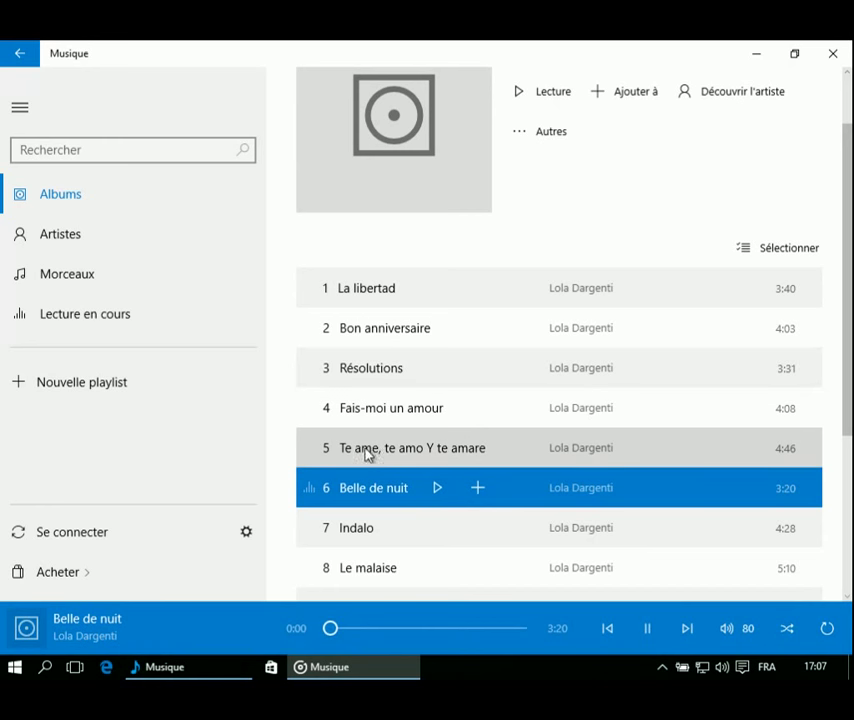
pyautogui.click(650, 630)
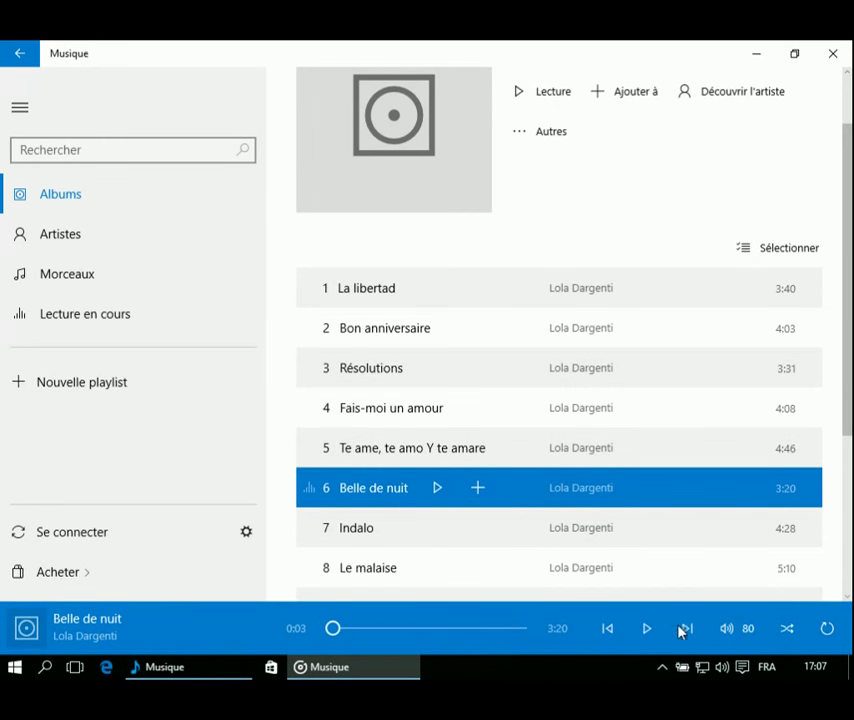
# Set the music player's volume to 86 and check the system speaker volume.
pyautogui.click(732, 636)
pyautogui.scroll(4, 743, 500)
pyautogui.moveTo(743, 530); pyautogui.dragTo(745, 459)
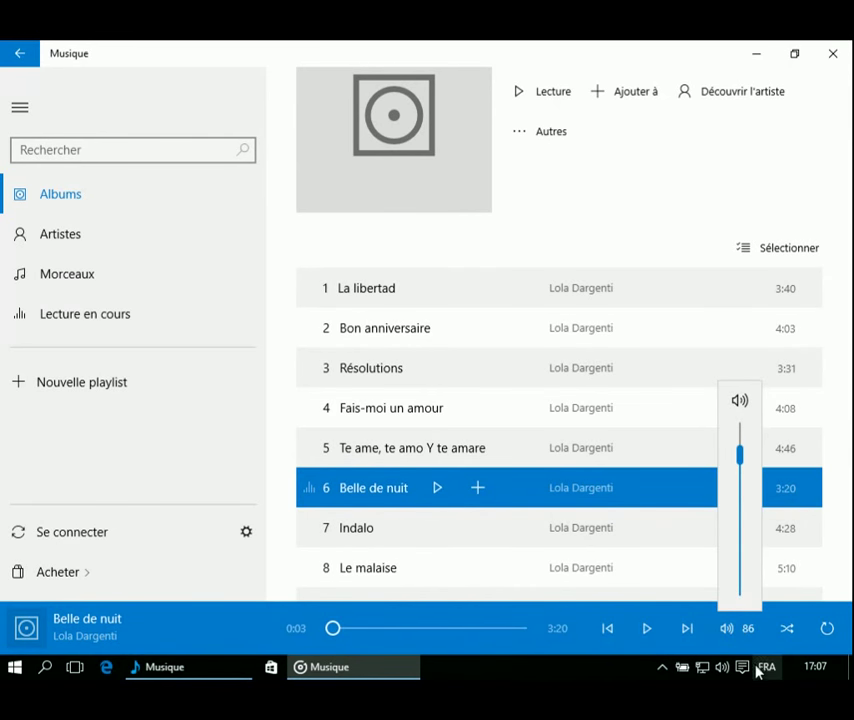
pyautogui.click(723, 667)
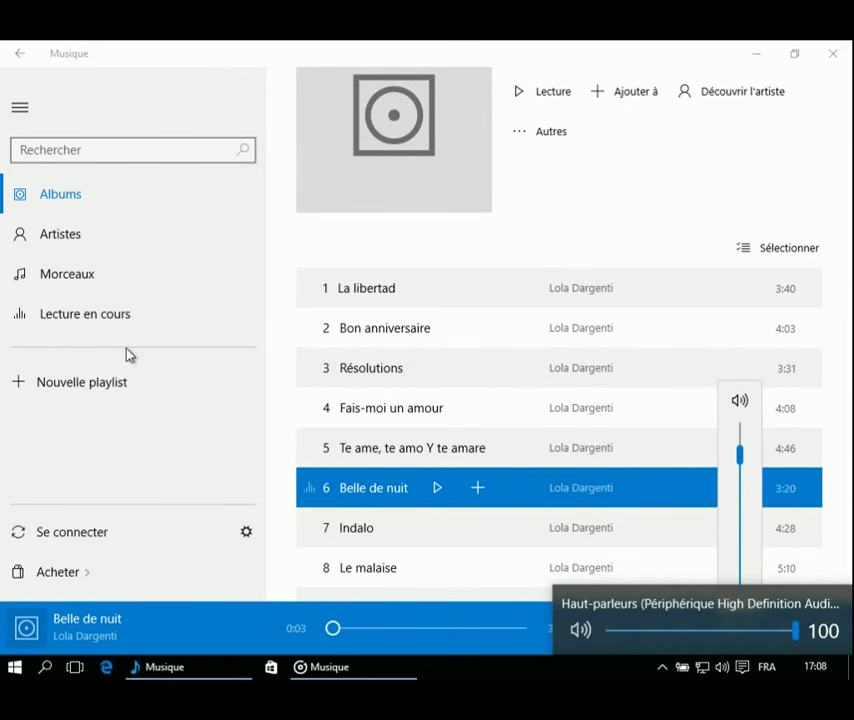
pyautogui.click(68, 210)
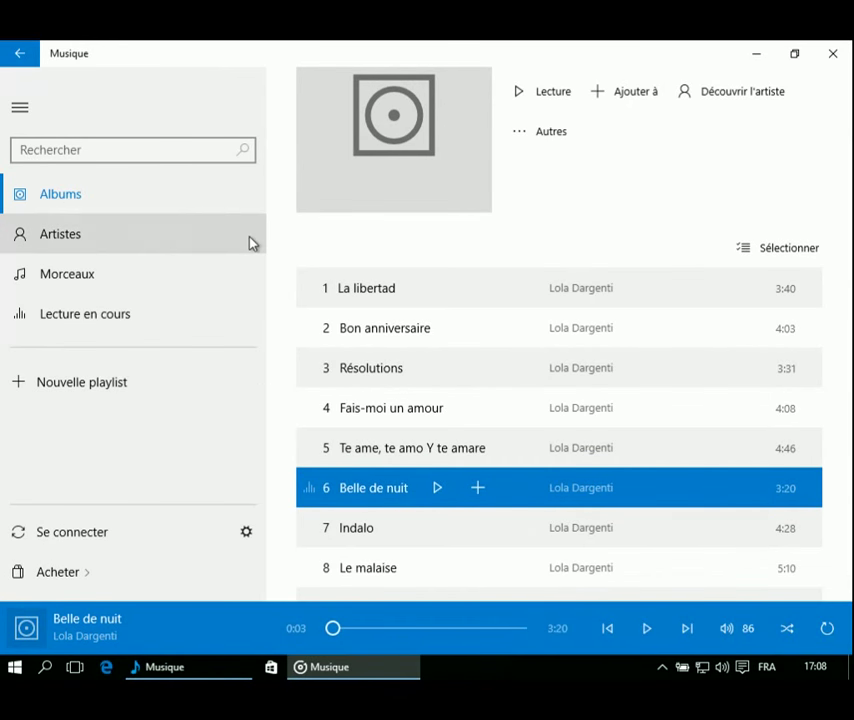
# Return to the album list, open the Сборник album, and play and pause track 2, Солнце в кармане.
pyautogui.click(145, 213)
pyautogui.click(330, 446)
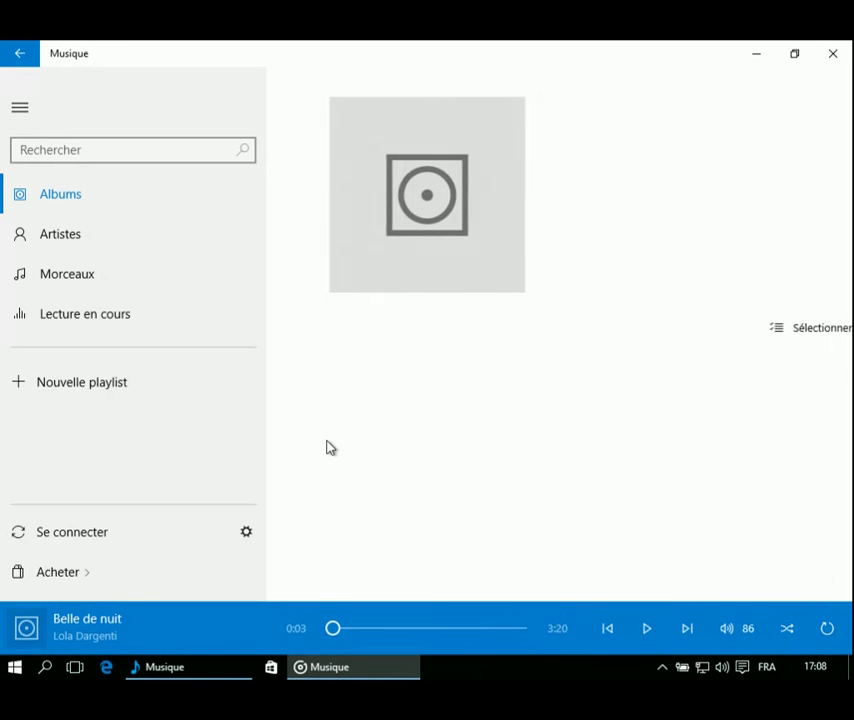
pyautogui.click(333, 414)
pyautogui.click(475, 411)
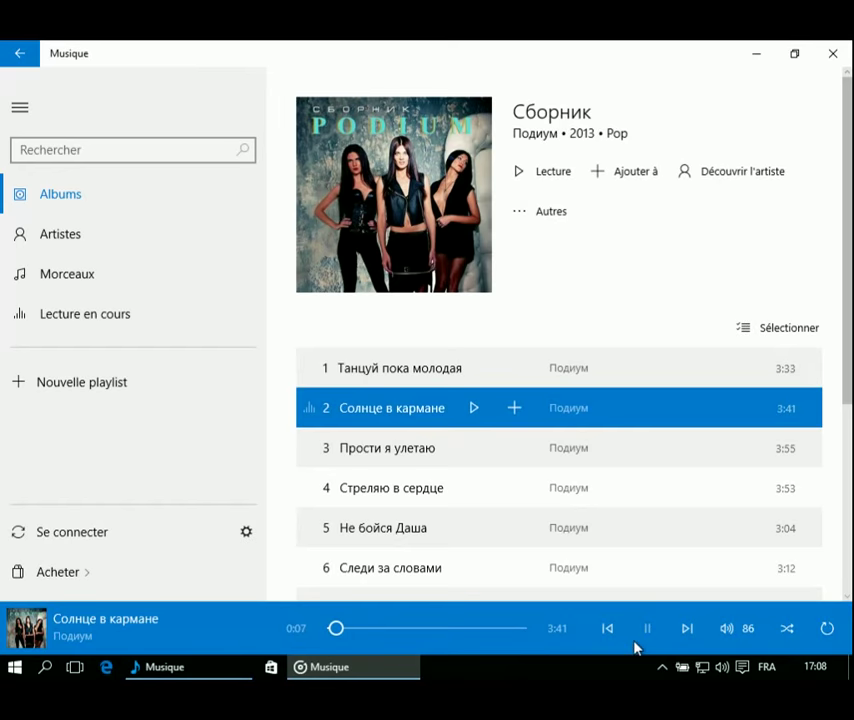
pyautogui.click(645, 630)
# Open the Windows Store's music section from the player, browse its albums and best-selling songs, and minimize the Store.
pyautogui.click(64, 578)
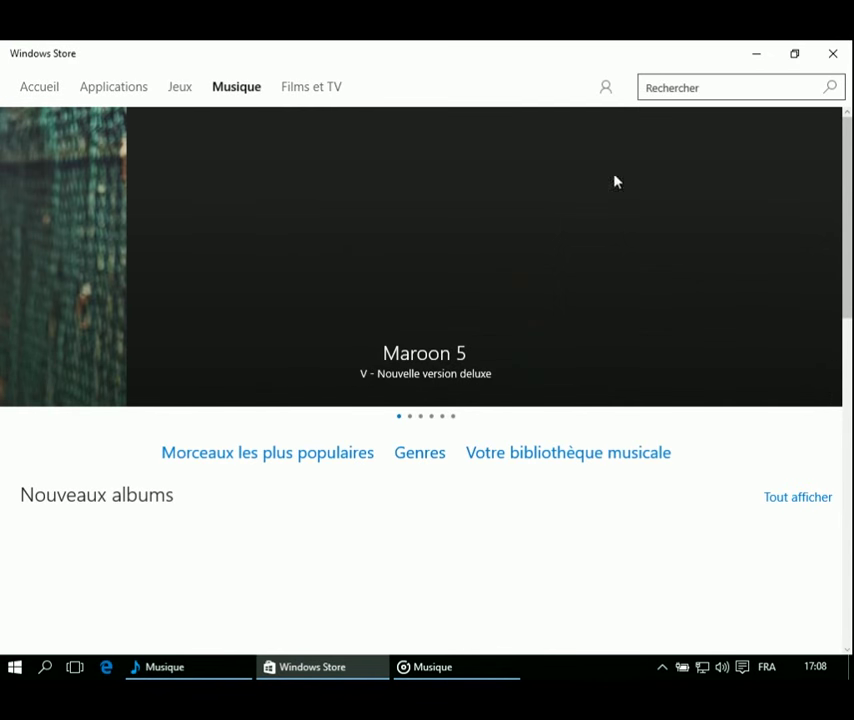
pyautogui.scroll(-5, 267, 360)
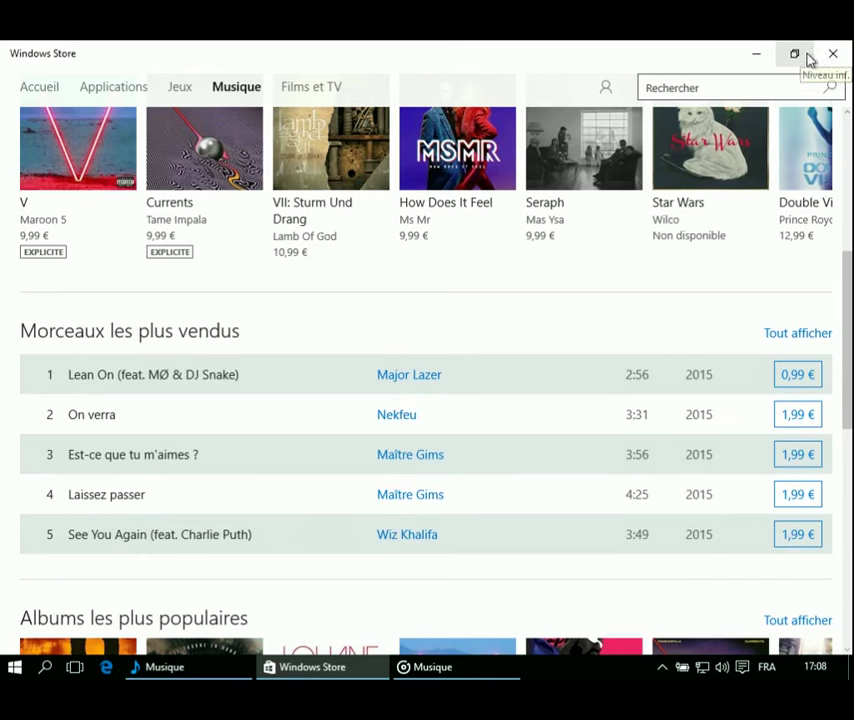
pyautogui.click(758, 58)
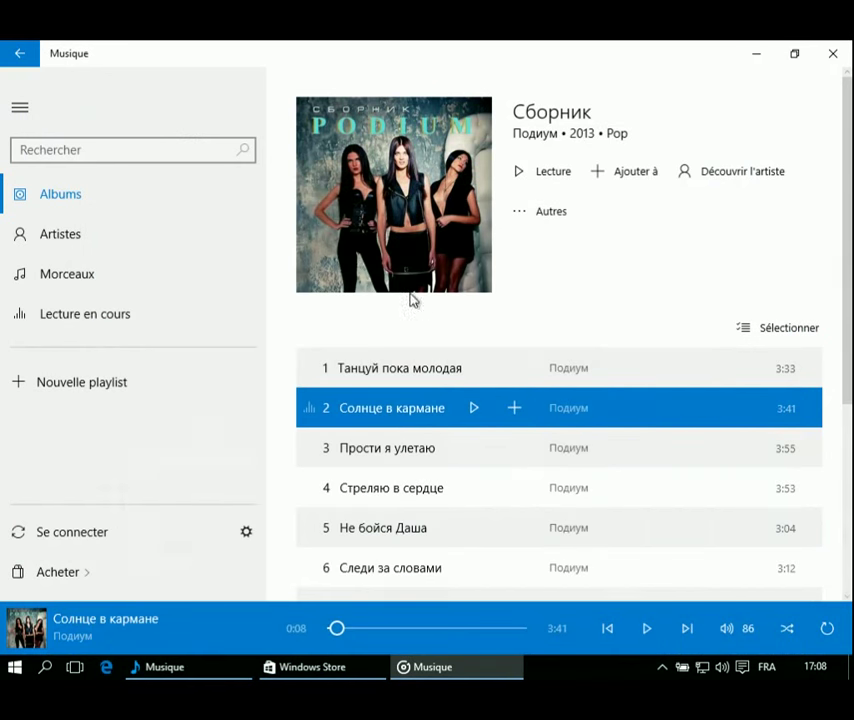
# Open the sign-in account choices, dismiss them without signing in, and close the Musique app.
pyautogui.click(92, 543)
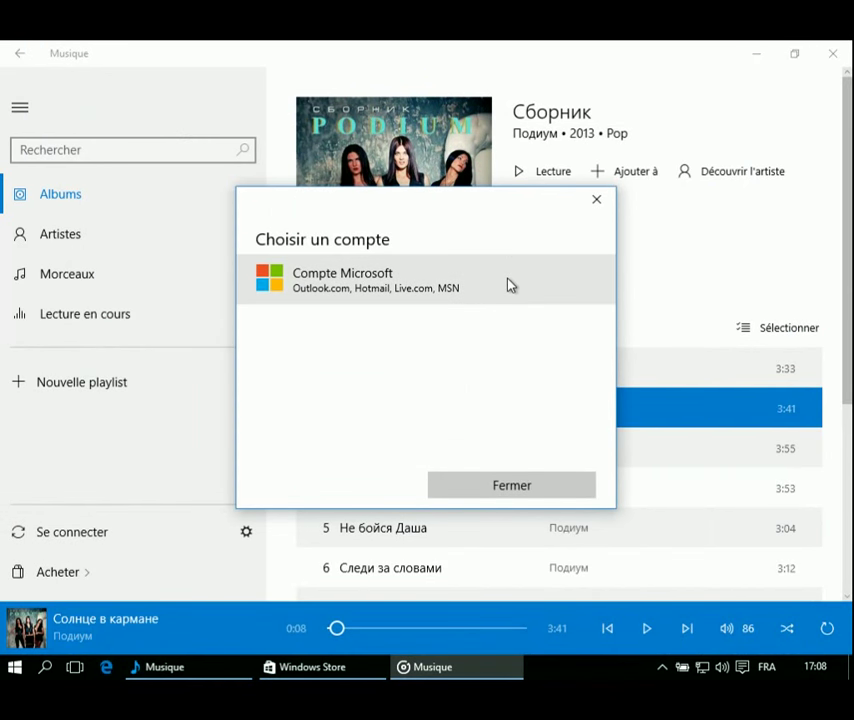
pyautogui.click(509, 487)
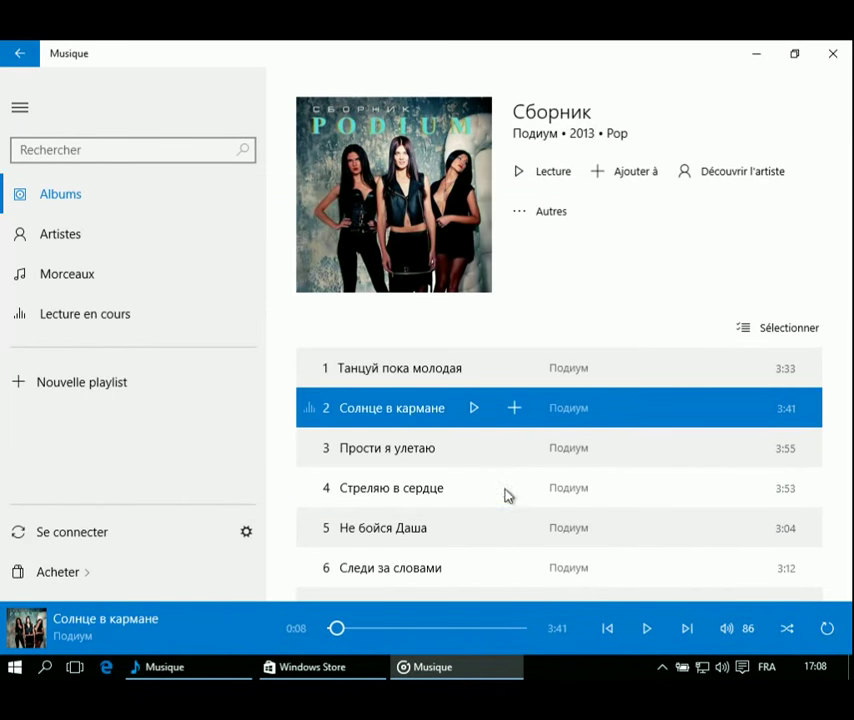
pyautogui.click(830, 55)
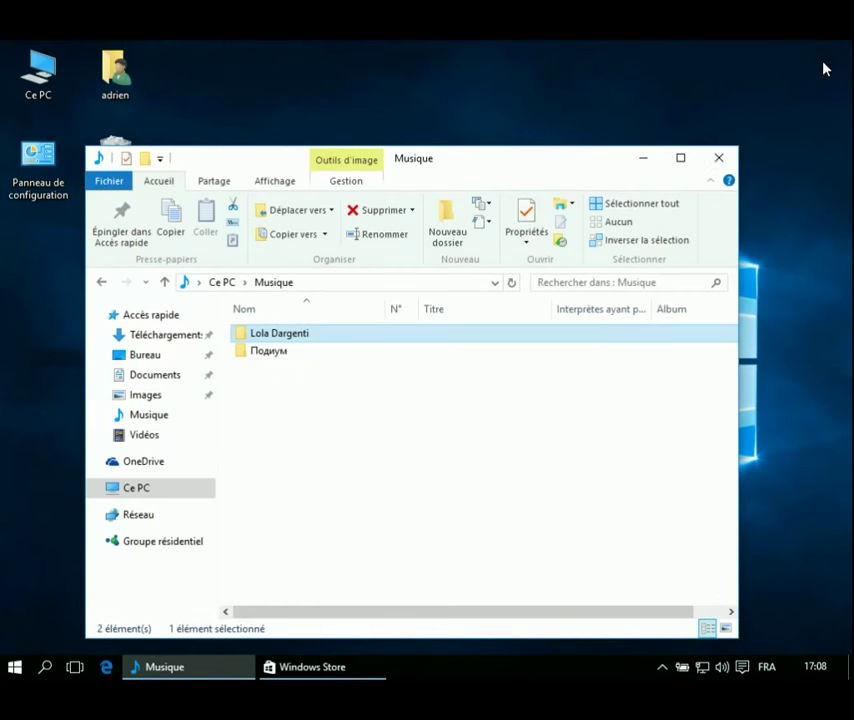
# Search Windows and the web for "indalo", clear the query, and close the search.
pyautogui.click(42, 668)
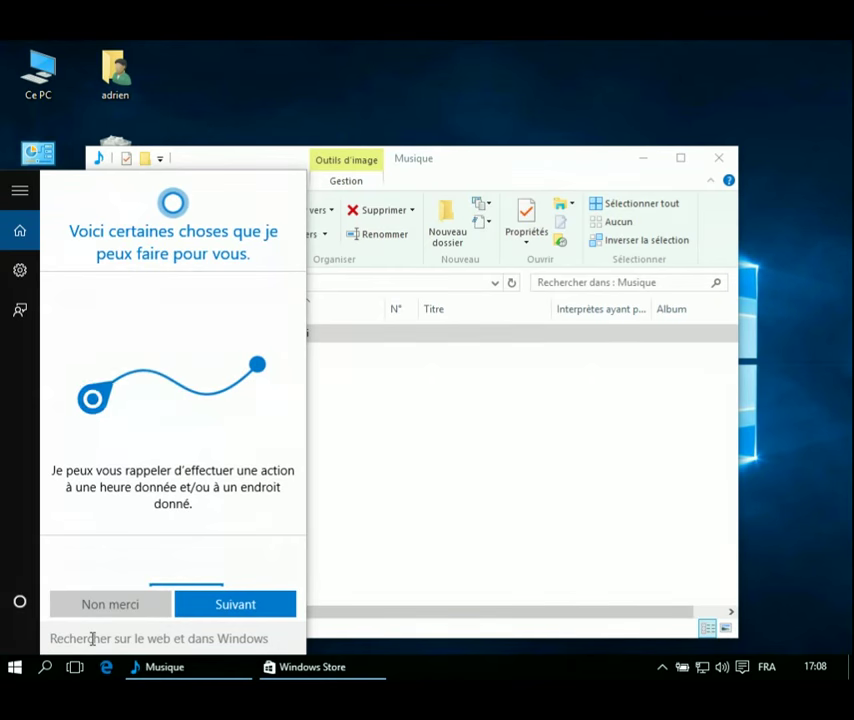
pyautogui.write('indalo')
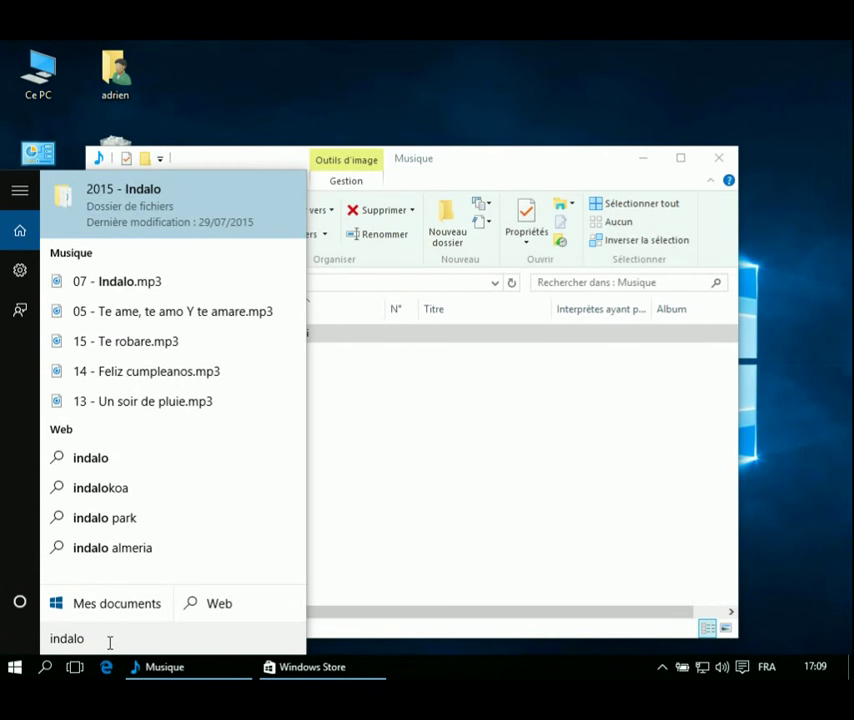
pyautogui.press('BackSpace')
pyautogui.press('BackSpace')
pyautogui.press('BackSpace')
pyautogui.press('BackSpace')
pyautogui.press('BackSpace')
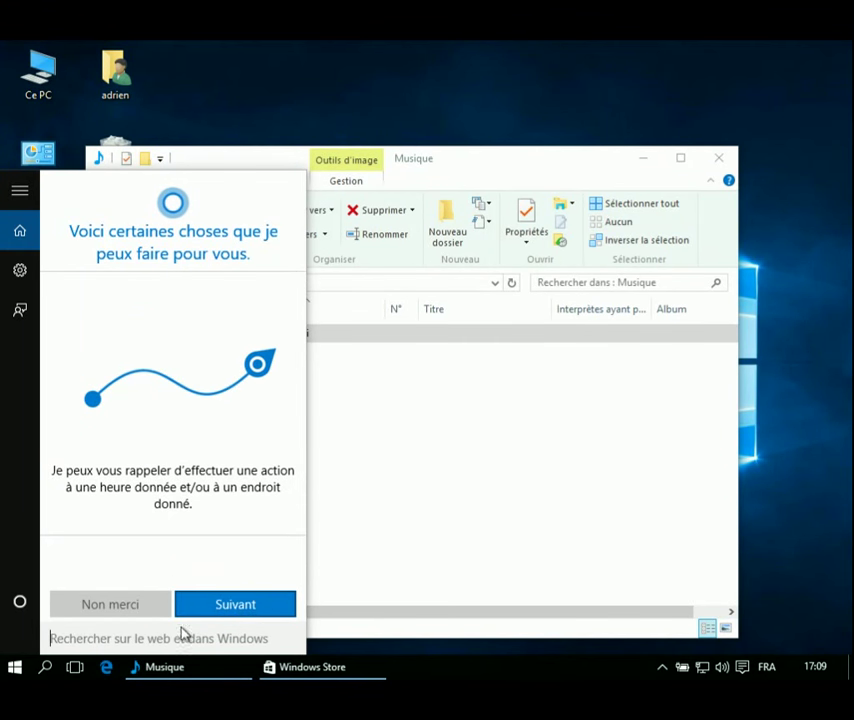
pyautogui.click(47, 669)
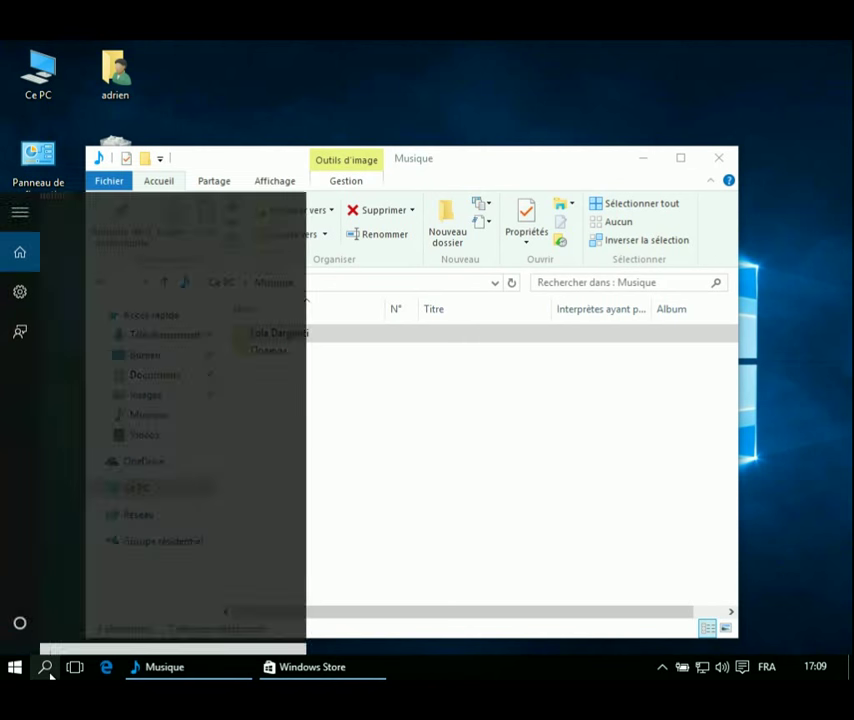
# Open Courrier in a maximized window, view the account types that can be added, dismiss them, and close the app.
pyautogui.click(15, 668)
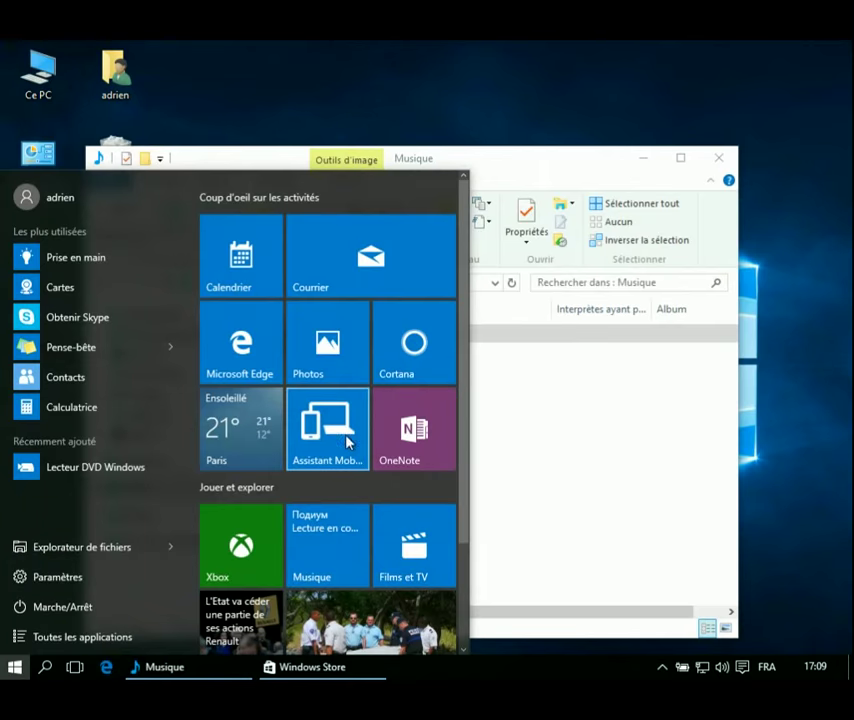
pyautogui.click(368, 257)
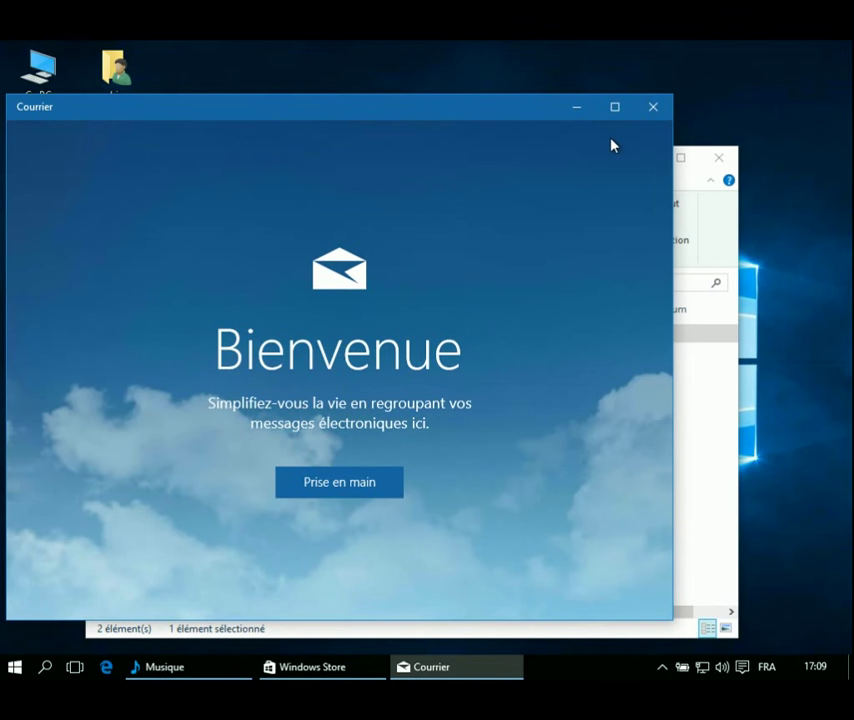
pyautogui.click(616, 108)
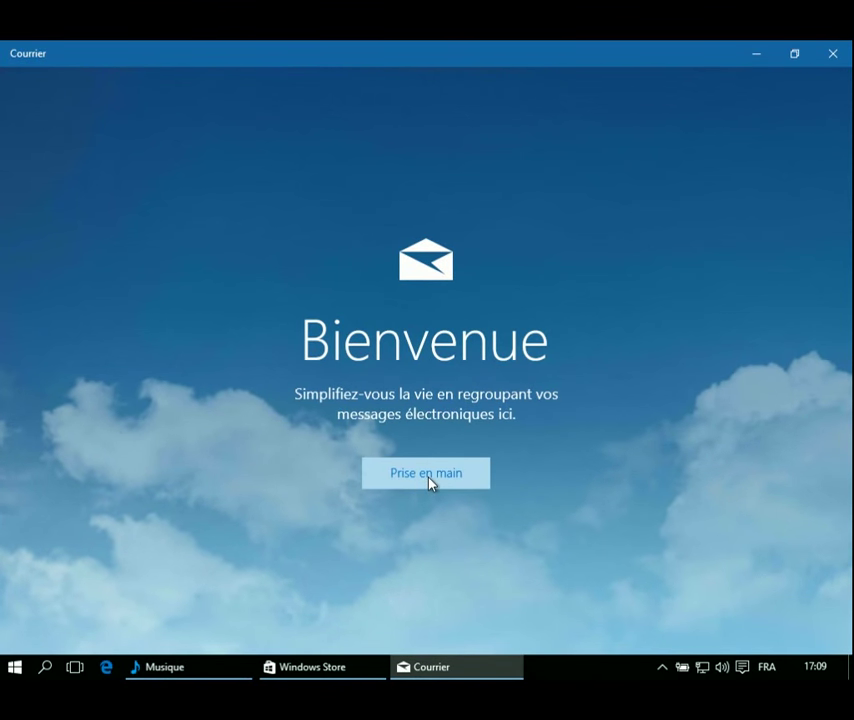
pyautogui.click(429, 484)
pyautogui.click(391, 390)
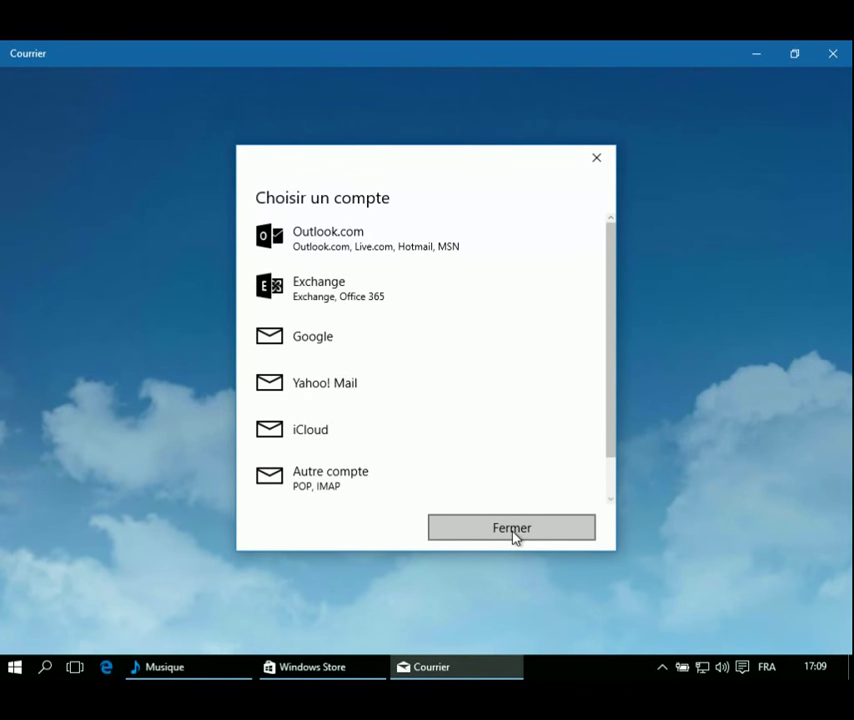
pyautogui.click(512, 530)
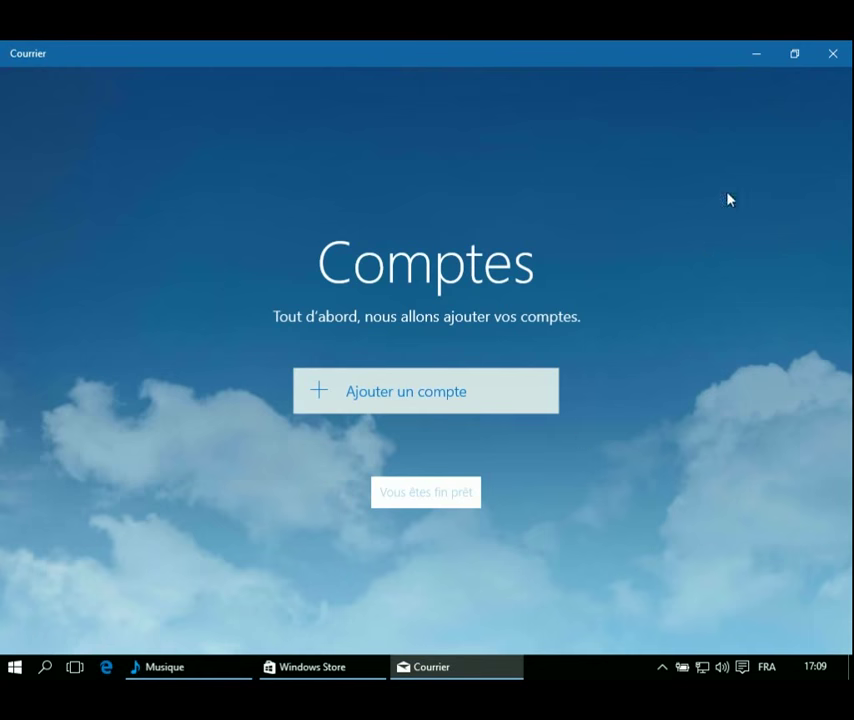
pyautogui.click(833, 53)
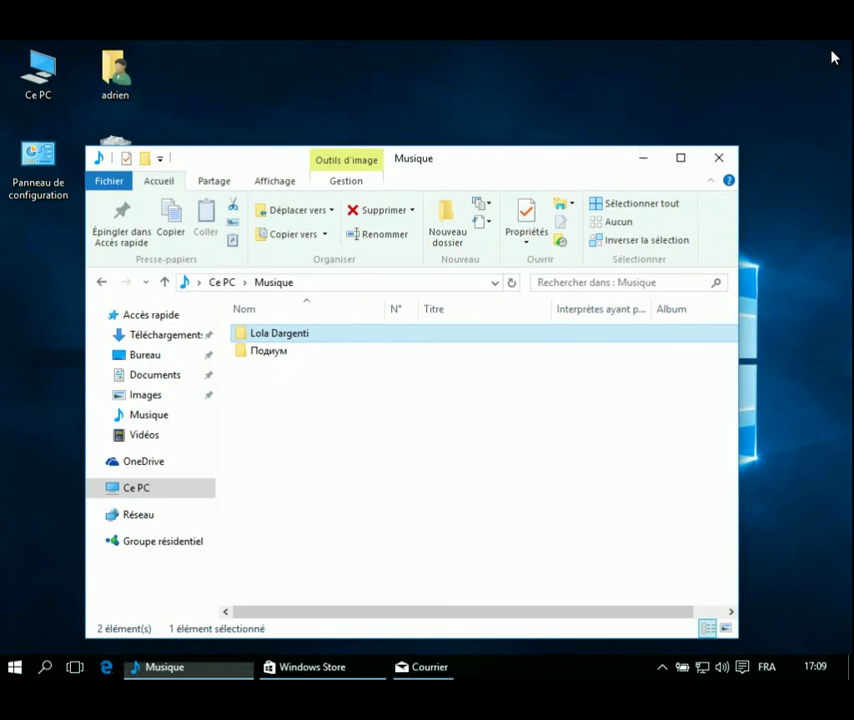
# Open the Calendrier app and proceed from its welcome screen to the account setup page.
pyautogui.click(15, 667)
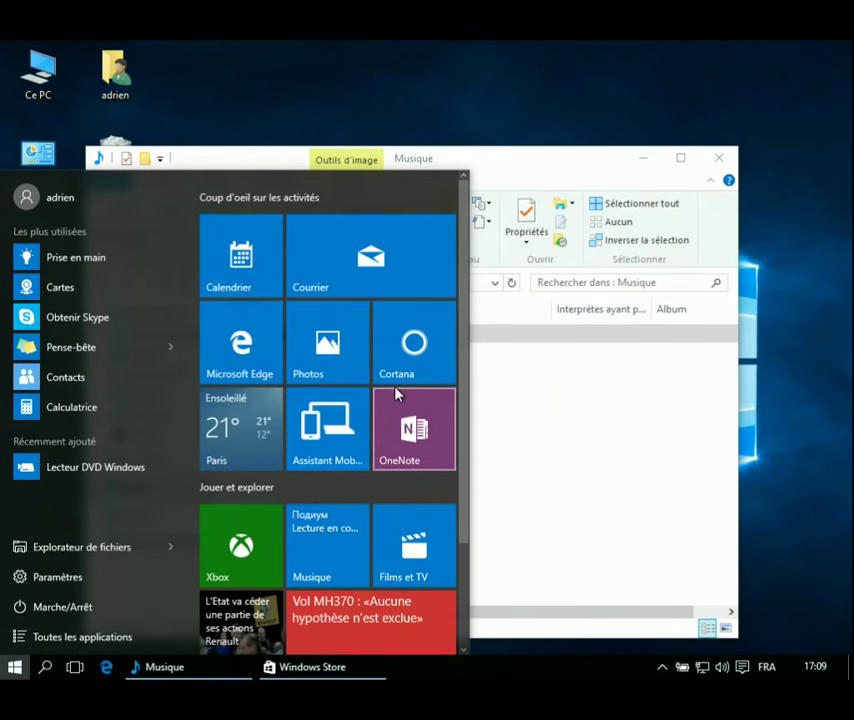
pyautogui.click(237, 279)
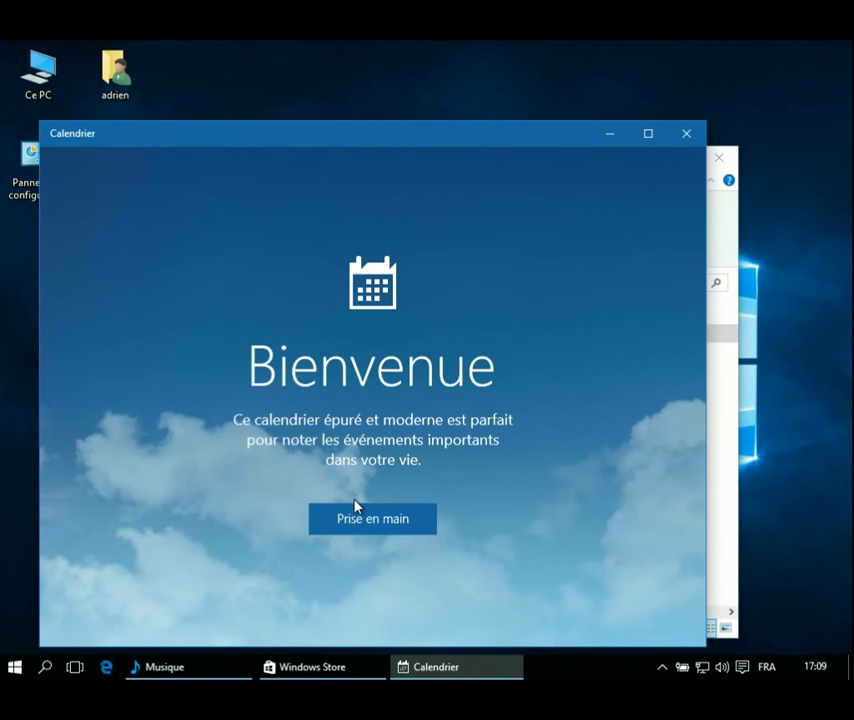
pyautogui.click(363, 519)
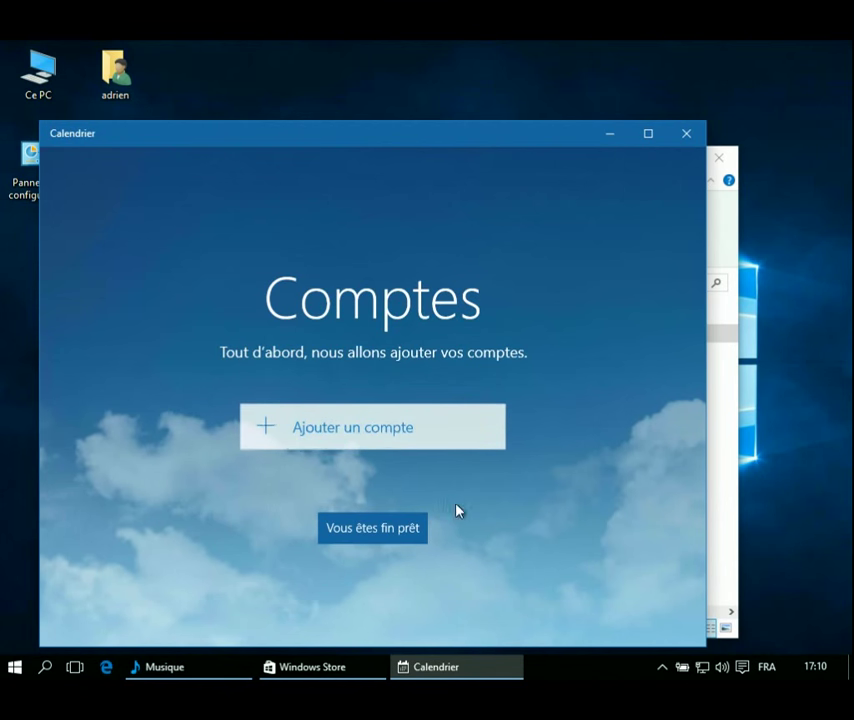
# View the account types Calendrier offers, dismiss them, finish setup without adding an account, and maximize the calendar window.
pyautogui.click(372, 434)
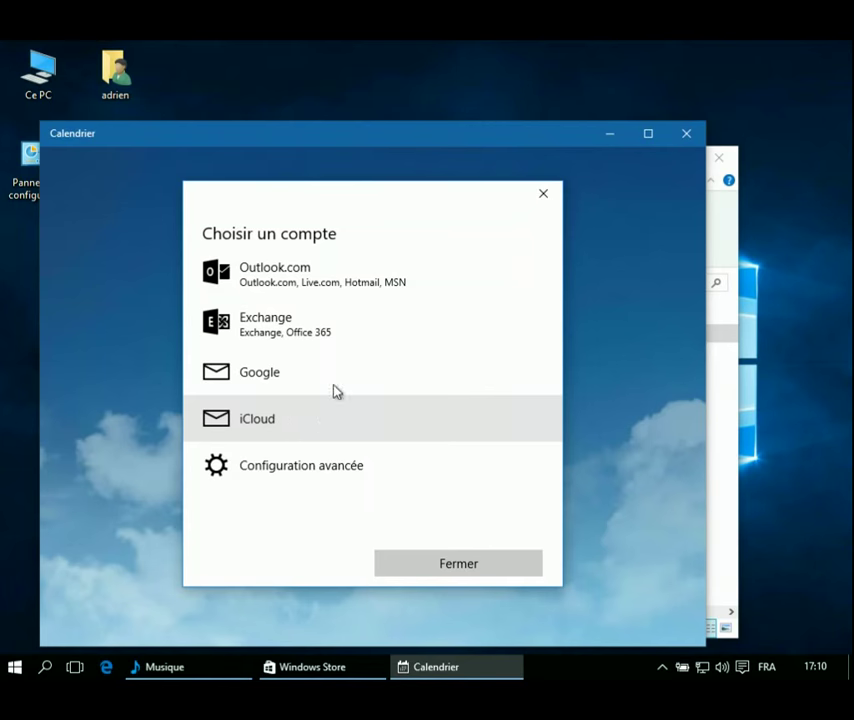
pyautogui.click(541, 194)
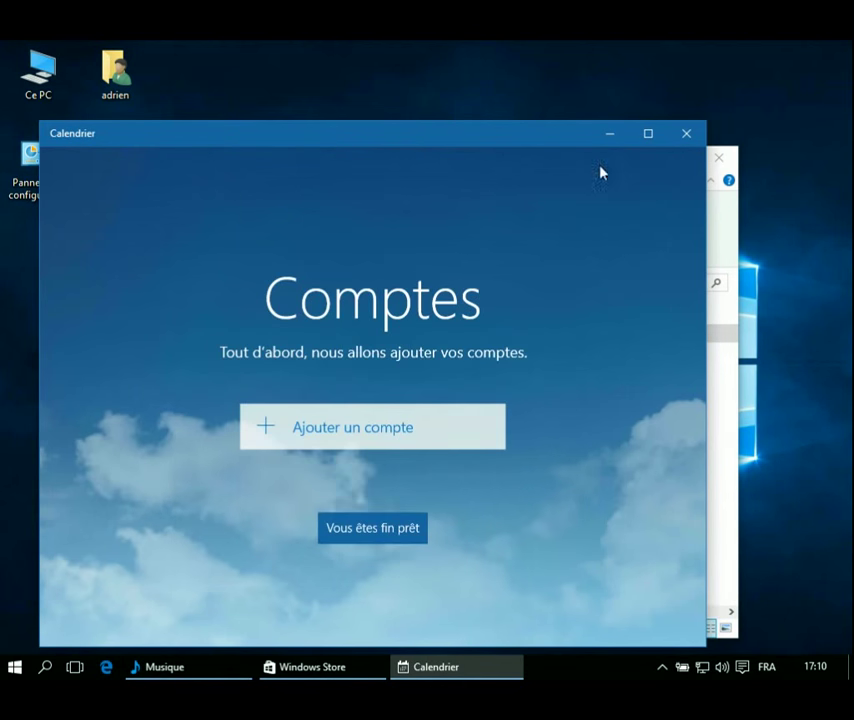
pyautogui.click(367, 540)
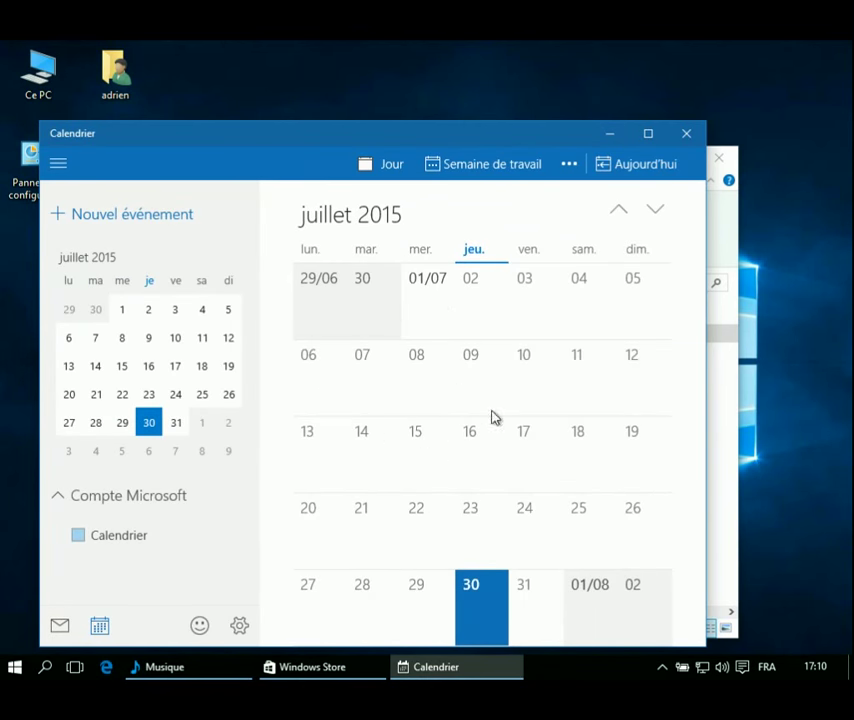
pyautogui.click(648, 133)
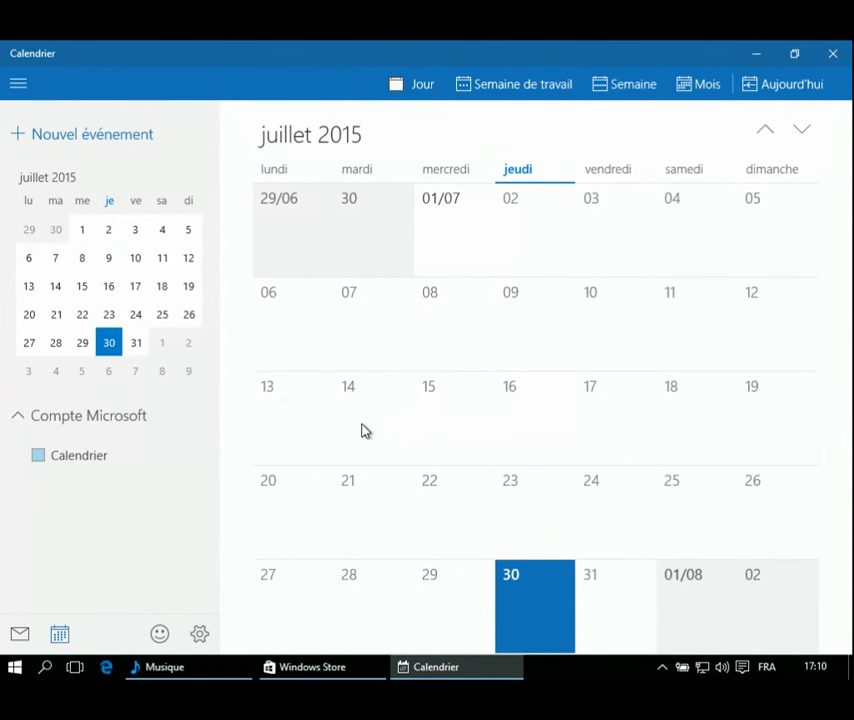
# Open a new all-day event form for 31 juillet 2015, finish it without entering details, and close the Calendrier app.
pyautogui.click(600, 575)
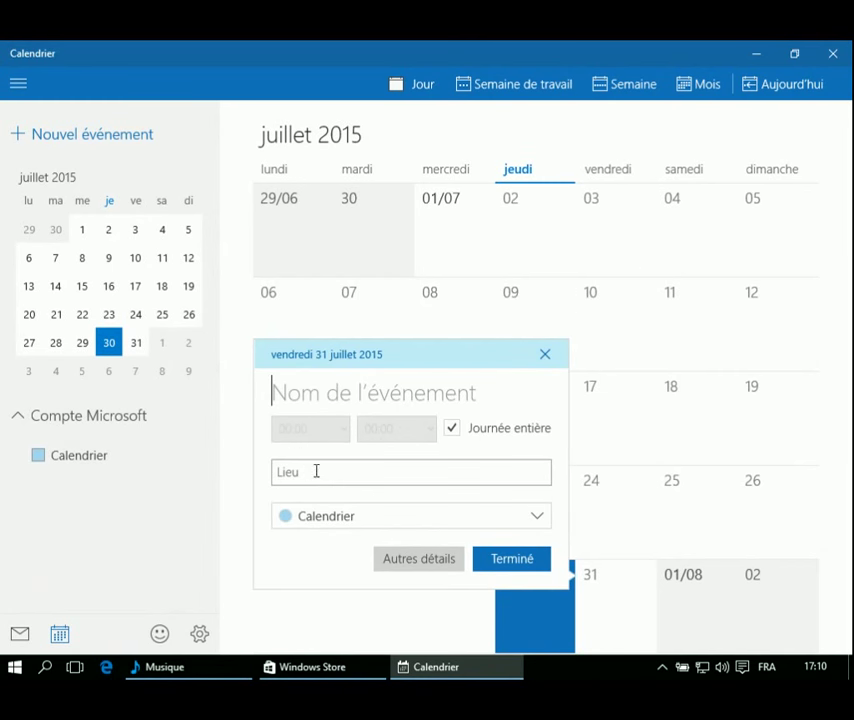
pyautogui.click(511, 563)
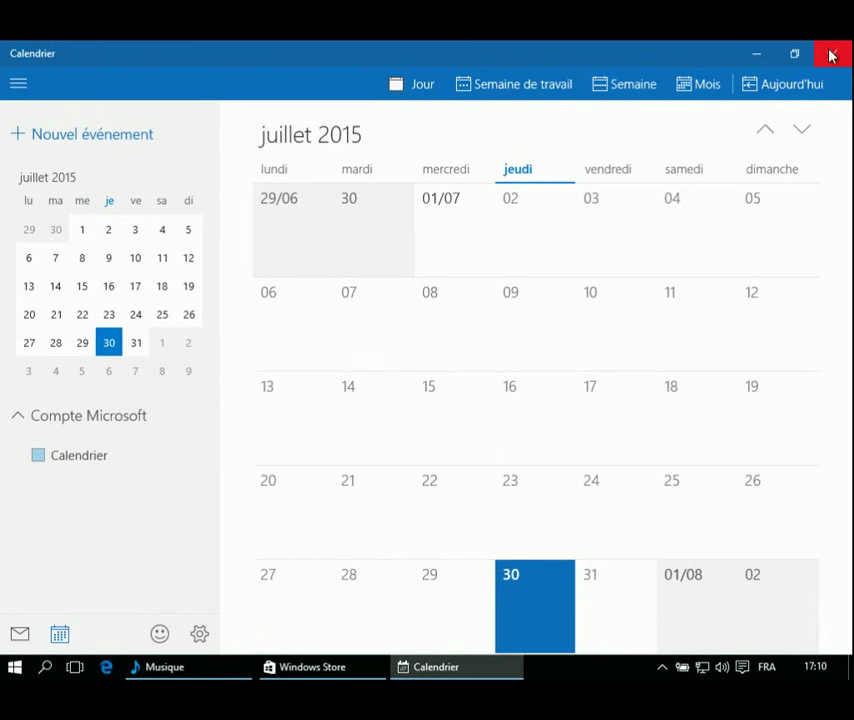
pyautogui.click(830, 55)
pyautogui.click(202, 673)
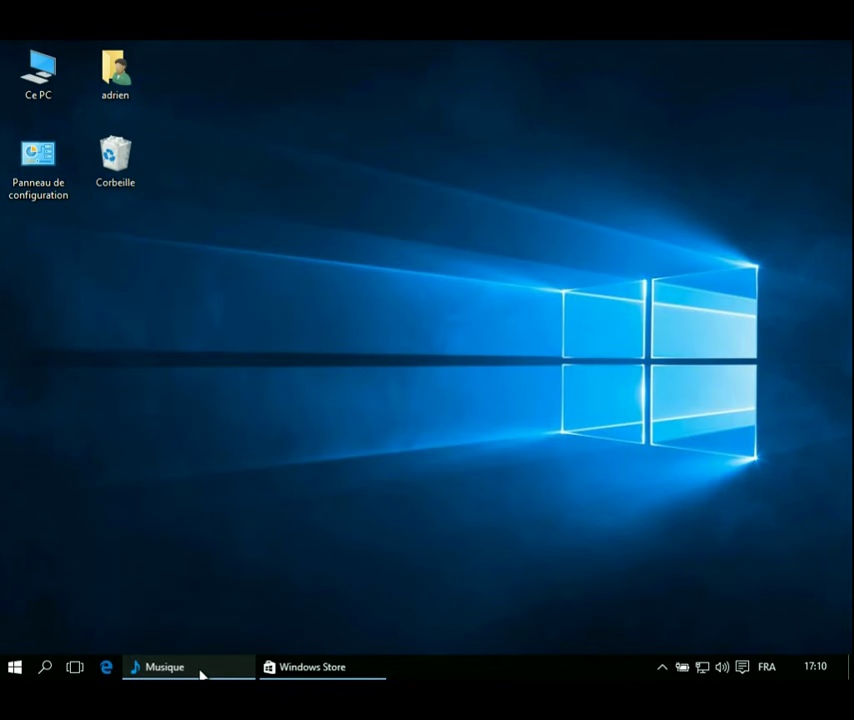
# Open the desktop personalization settings and review the Arrière-plan image and adjustment options.
pyautogui.rightClick(193, 300)
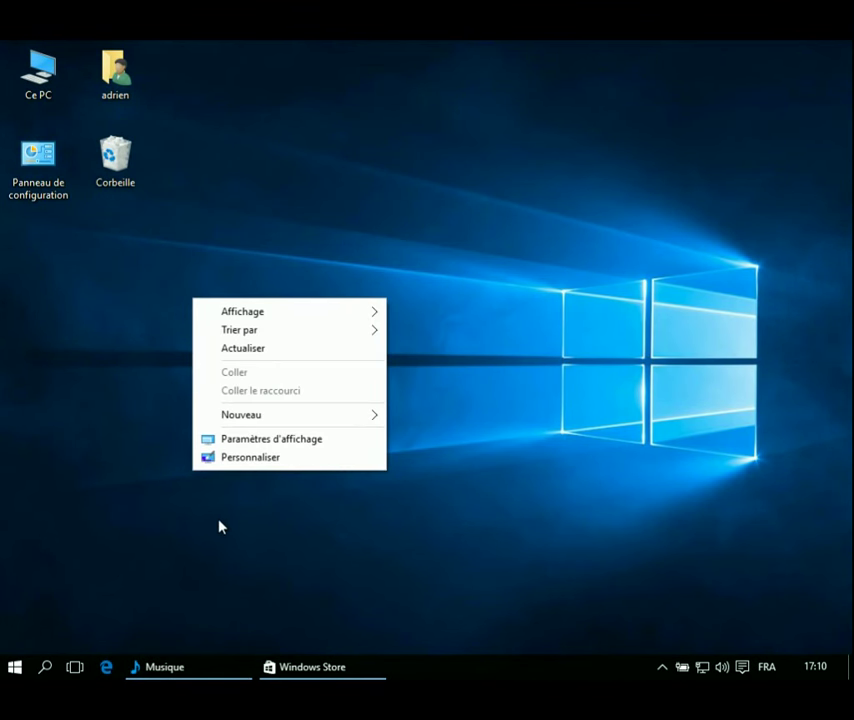
pyautogui.click(249, 458)
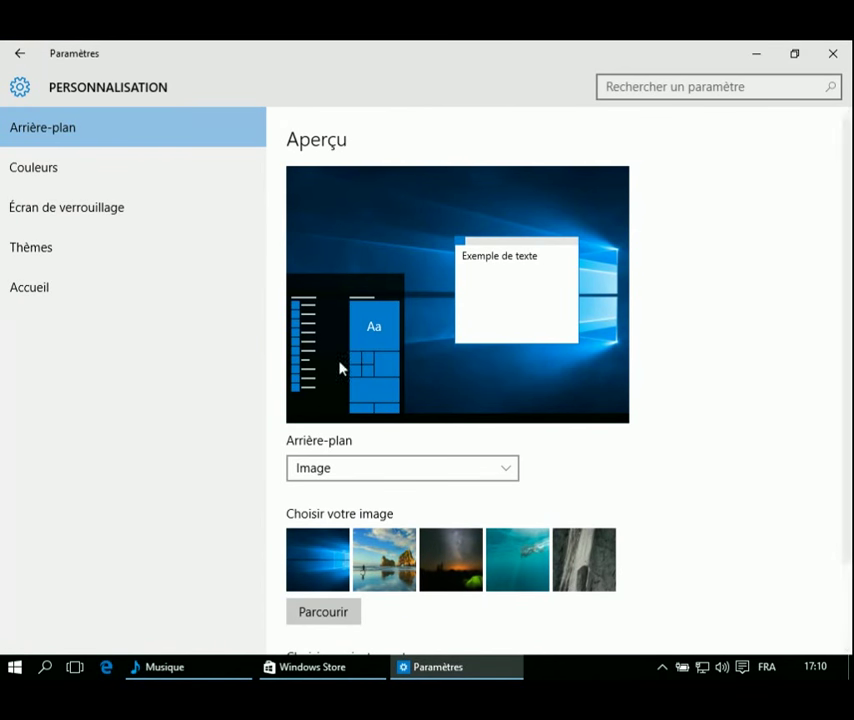
pyautogui.scroll(-1, 436, 540)
pyautogui.scroll(-2, 436, 540)
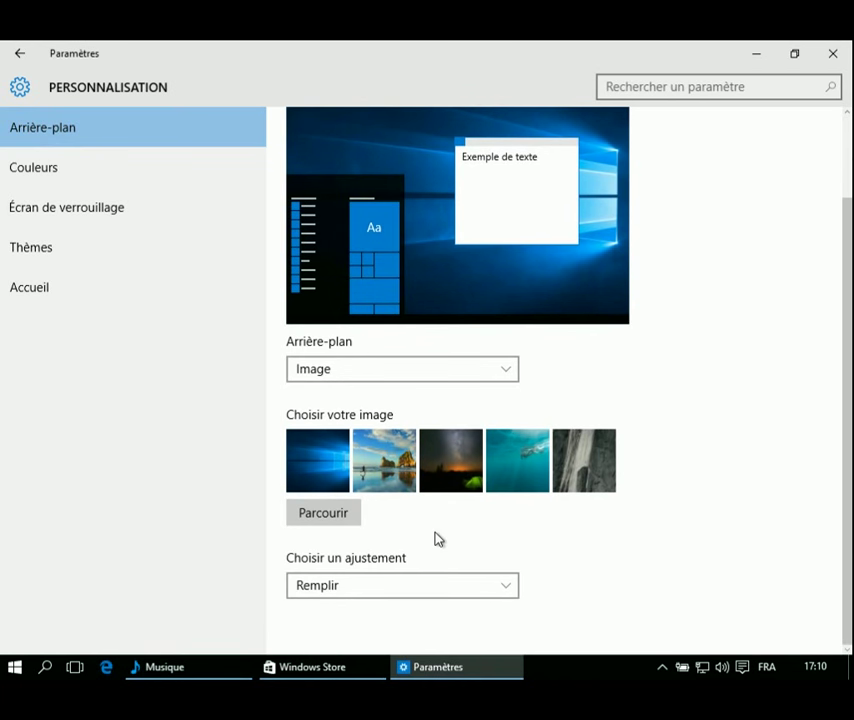
pyautogui.scroll(3, 377, 555)
# Set the Windows theme colour to dark magenta in the Couleurs settings.
pyautogui.click(88, 181)
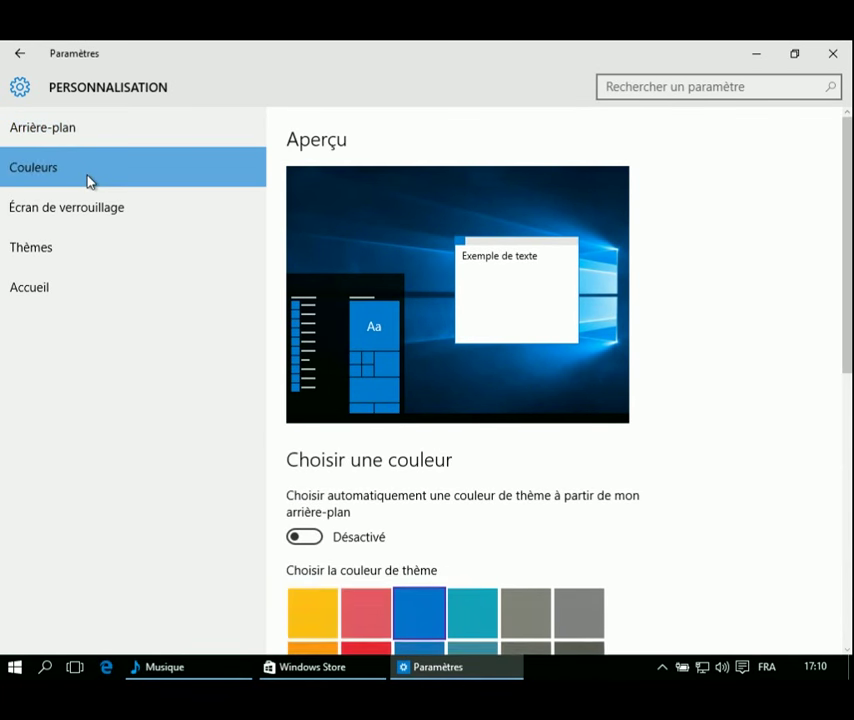
pyautogui.scroll(-5, 435, 488)
pyautogui.click(350, 557)
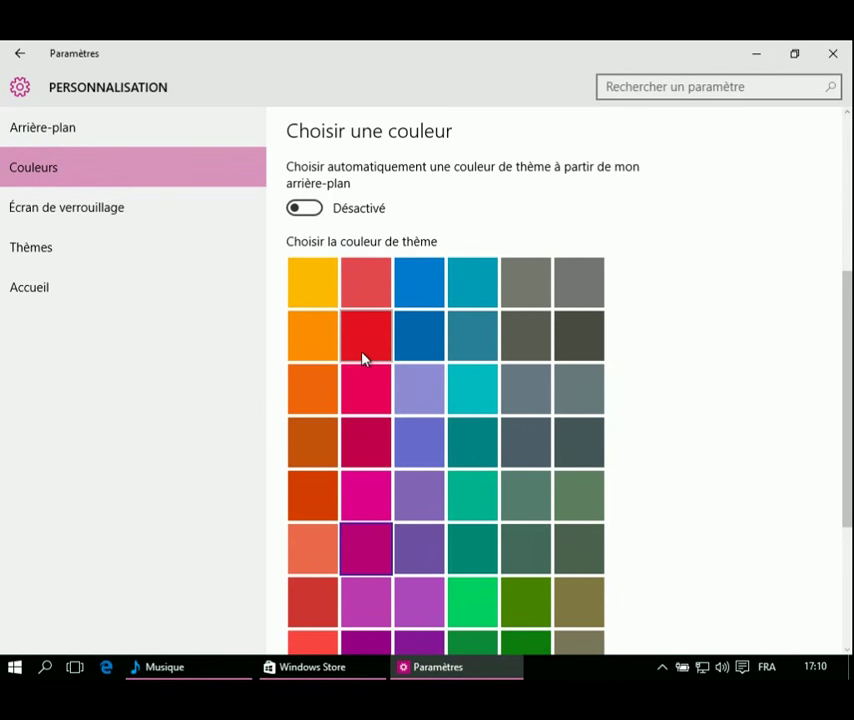
# Review the Écran de verrouillage options, including the quick-status app choices, and the Thèmes page, and close Paramètres.
pyautogui.click(76, 220)
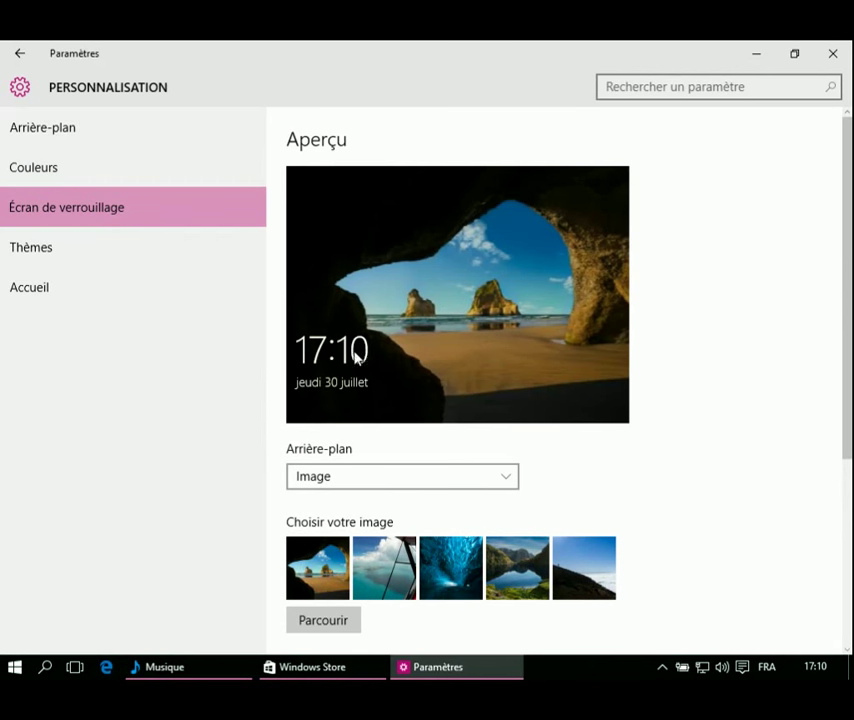
pyautogui.scroll(-5, 549, 400)
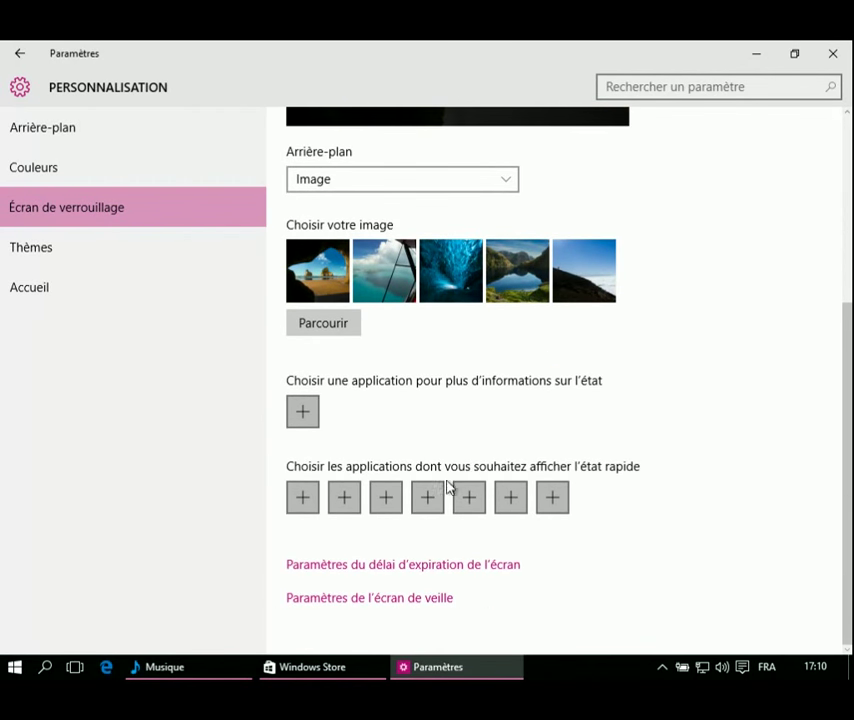
pyautogui.click(343, 505)
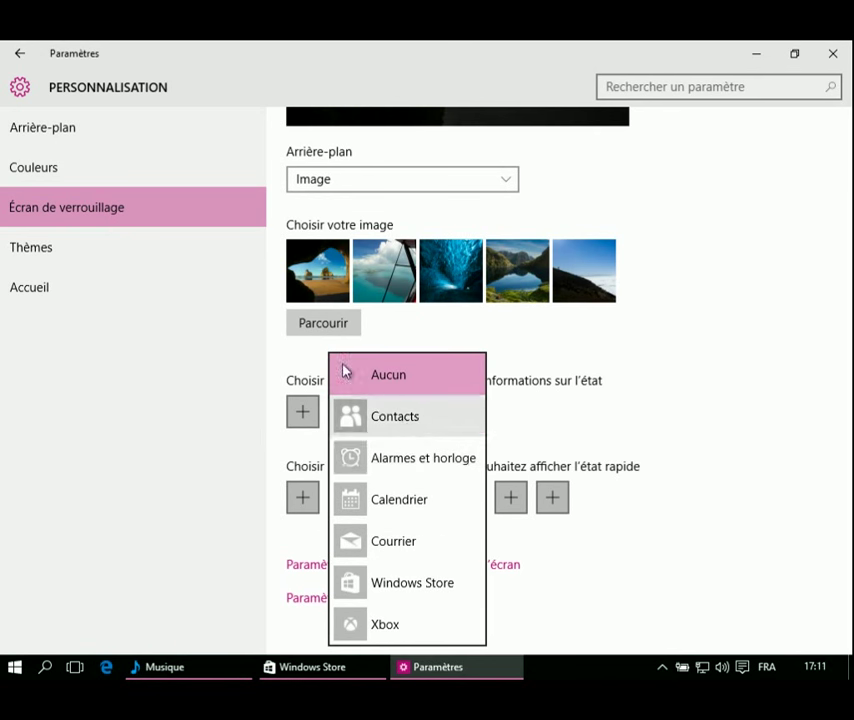
pyautogui.click(62, 268)
pyautogui.click(66, 252)
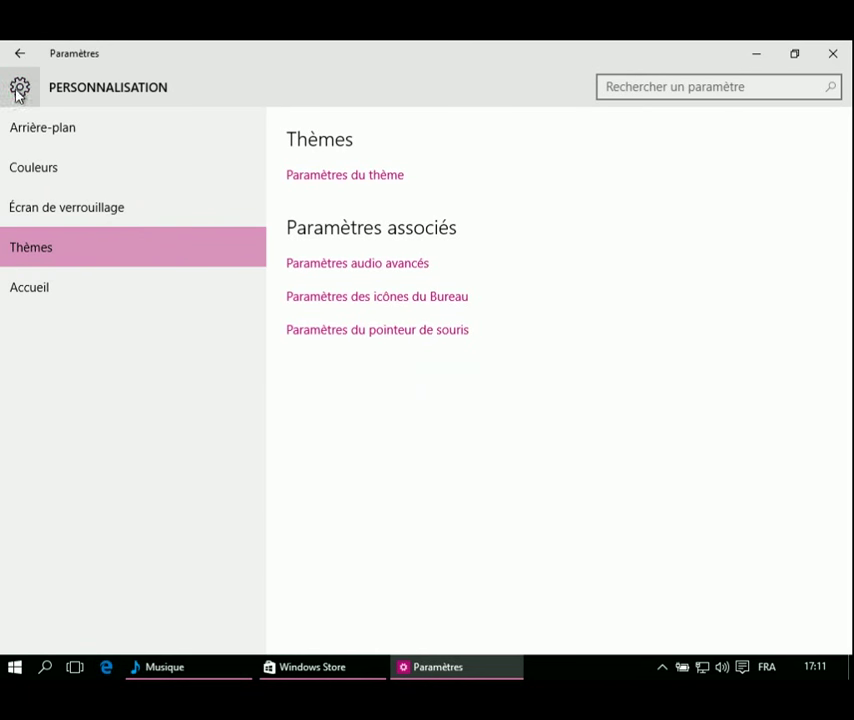
pyautogui.click(831, 54)
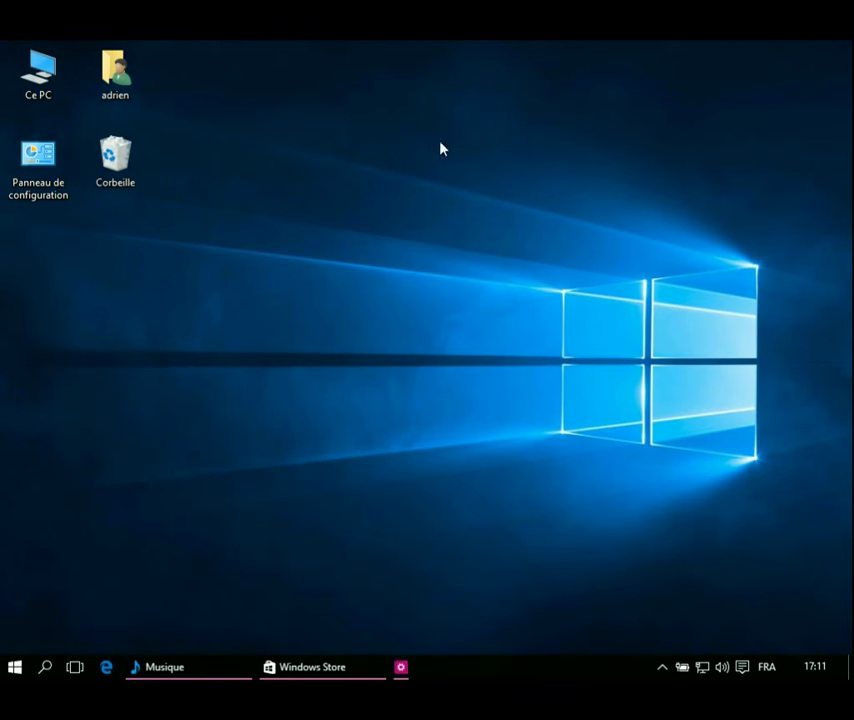
# Open the Panneau de configuration, view its Programmes category, and close it.
pyautogui.doubleClick(46, 177)
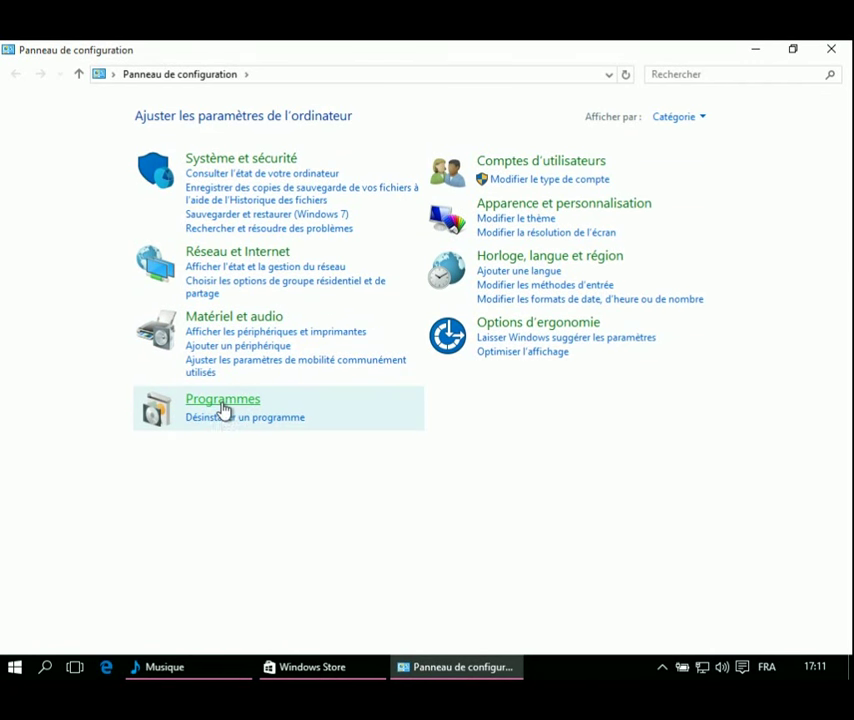
pyautogui.click(222, 402)
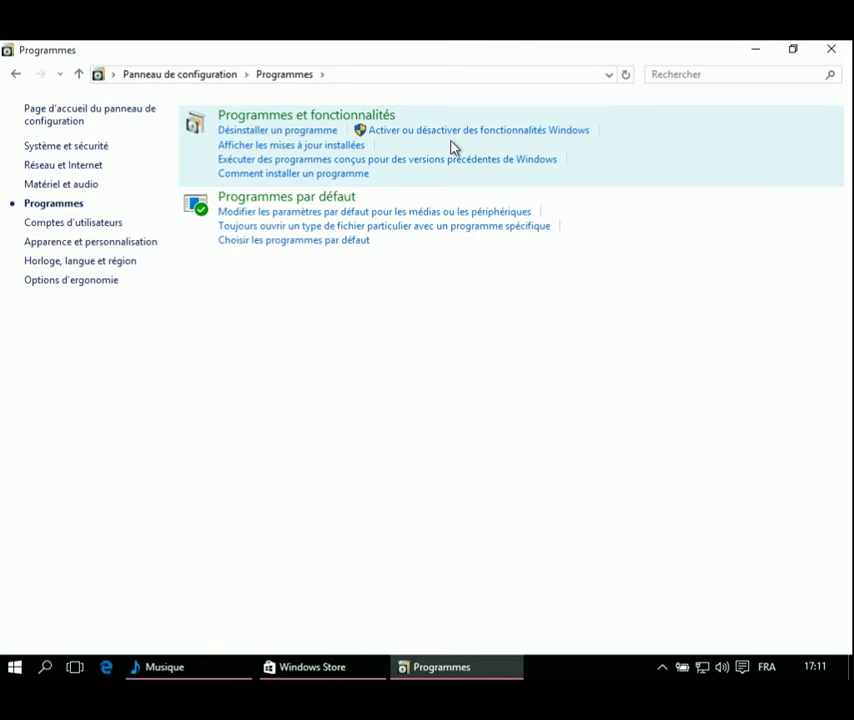
pyautogui.click(832, 50)
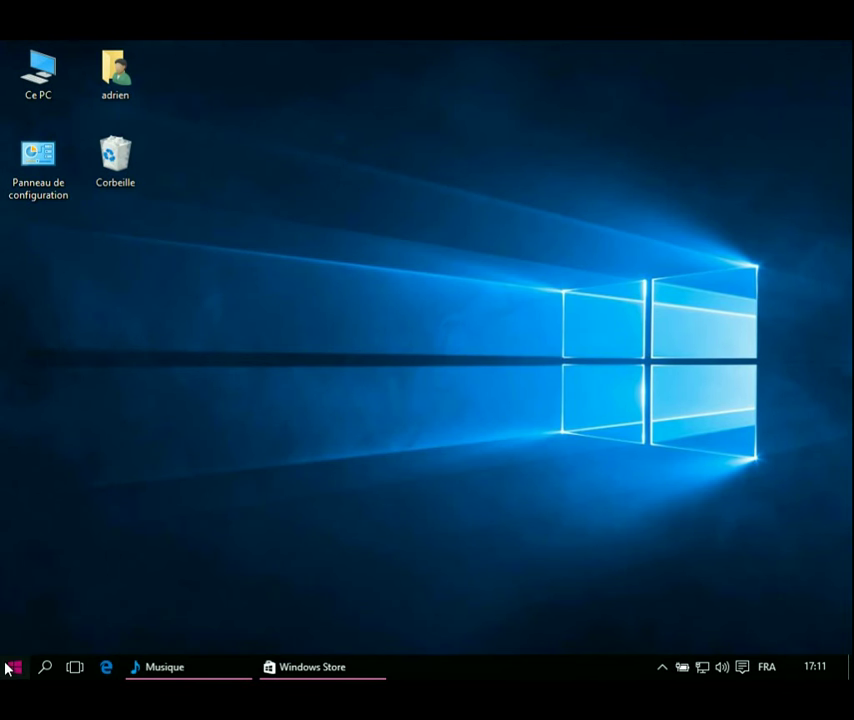
# Open OneNote from the Start menu in a maximized window, go through its introduction to the account selection page, and close it.
pyautogui.press('super')
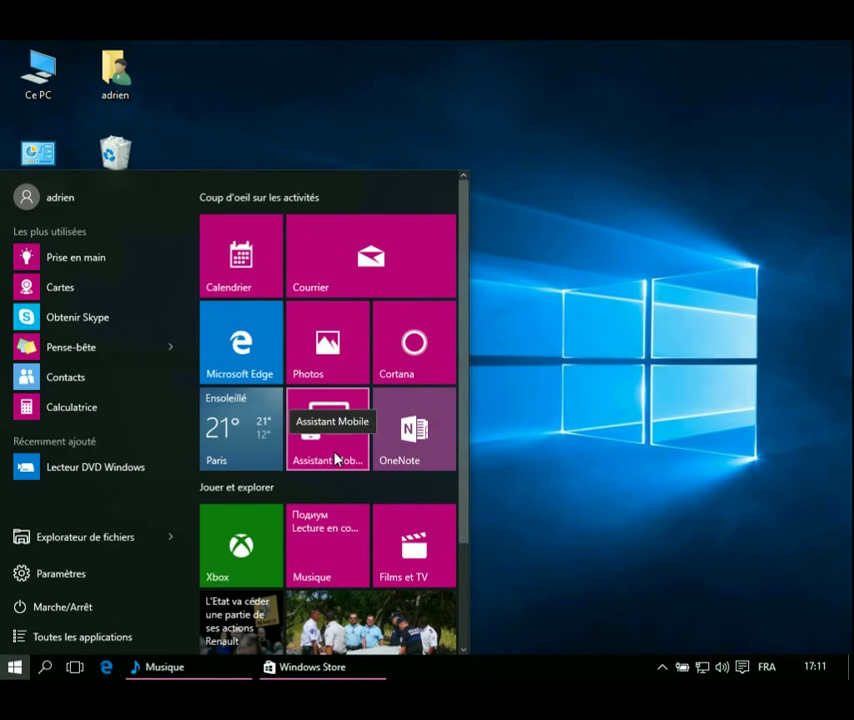
pyautogui.scroll(-2, 336, 458)
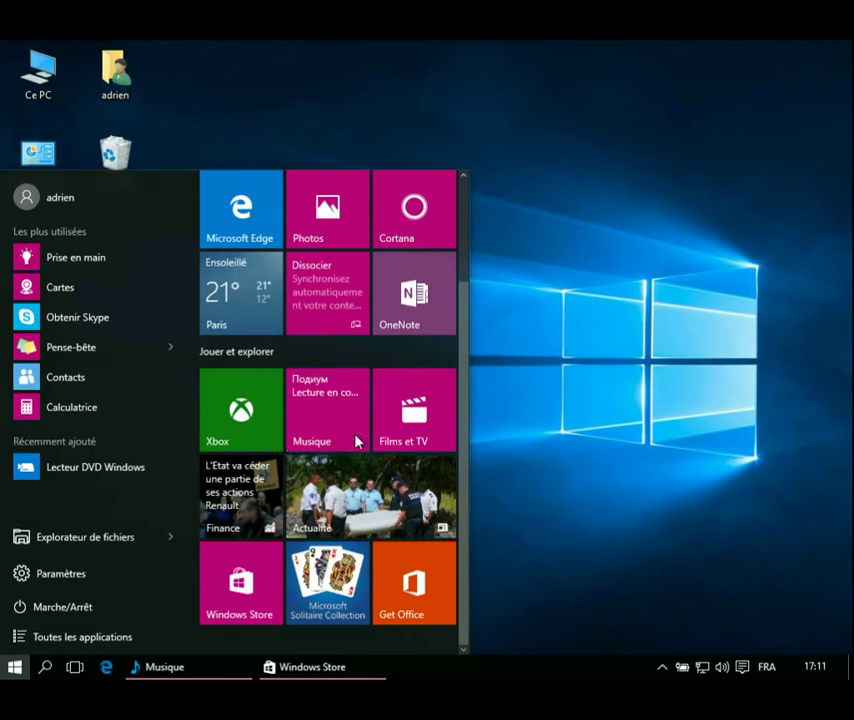
pyautogui.click(428, 288)
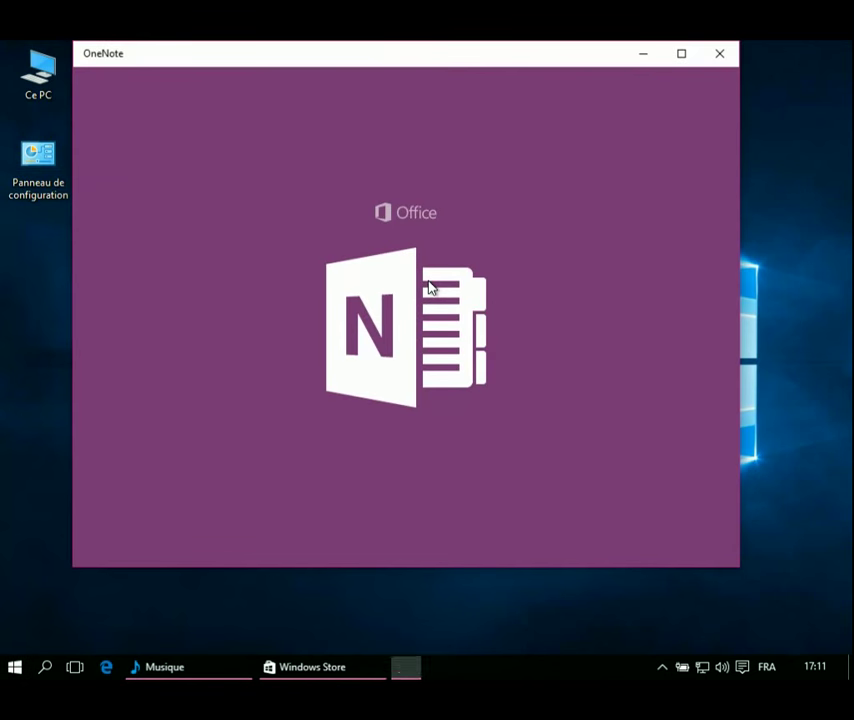
pyautogui.click(681, 56)
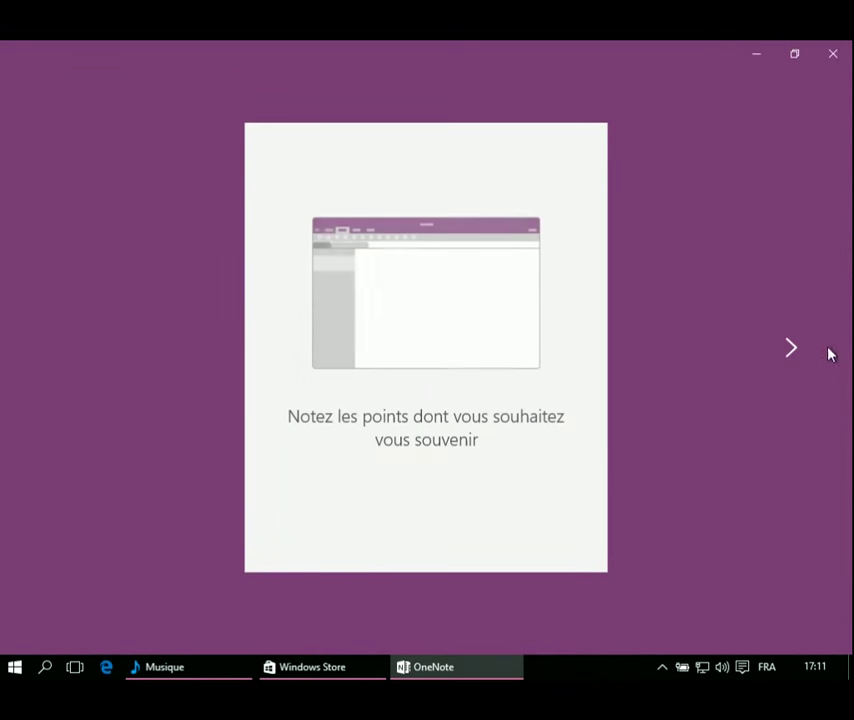
pyautogui.click(790, 349)
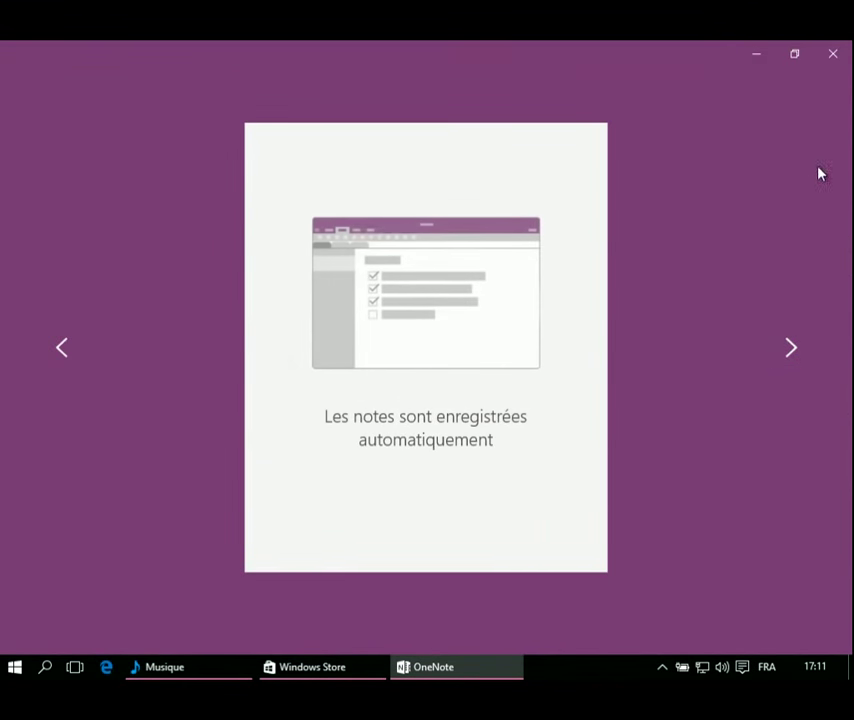
pyautogui.click(788, 350)
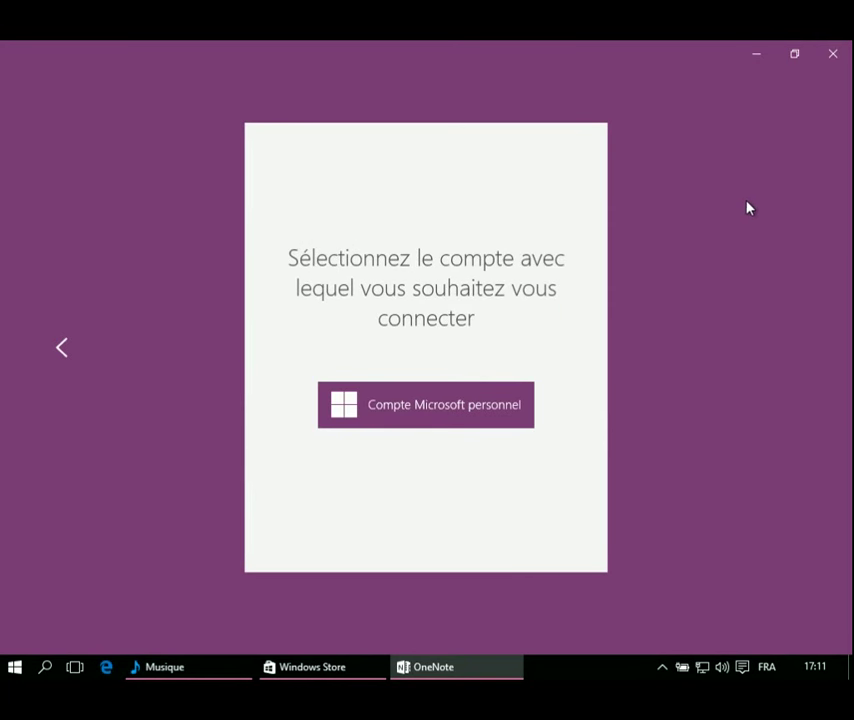
pyautogui.click(830, 58)
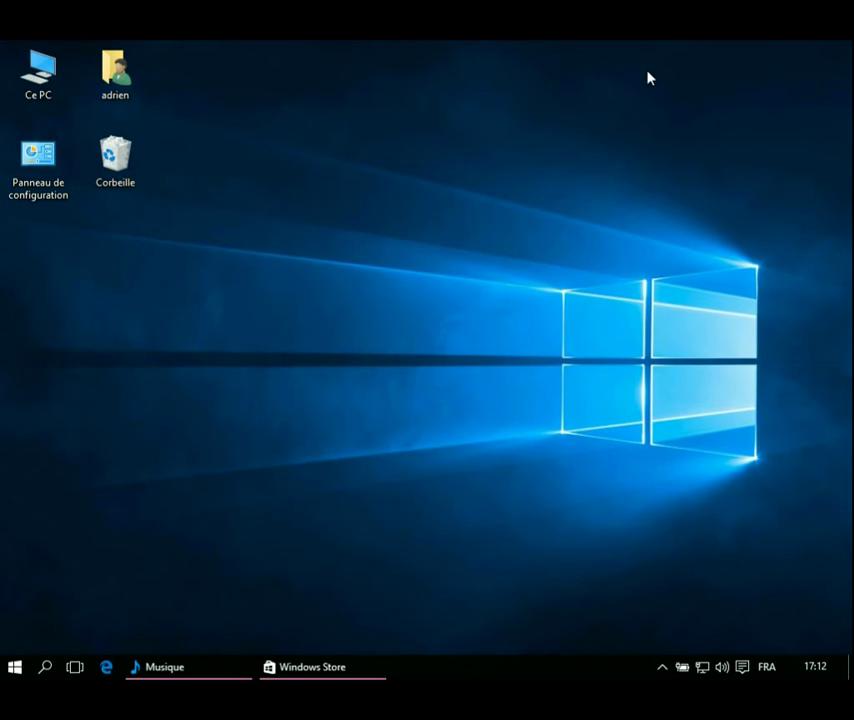
# View the types of new items that can be created on the desktop, and dismiss the list without creating any.
pyautogui.rightClick(335, 145)
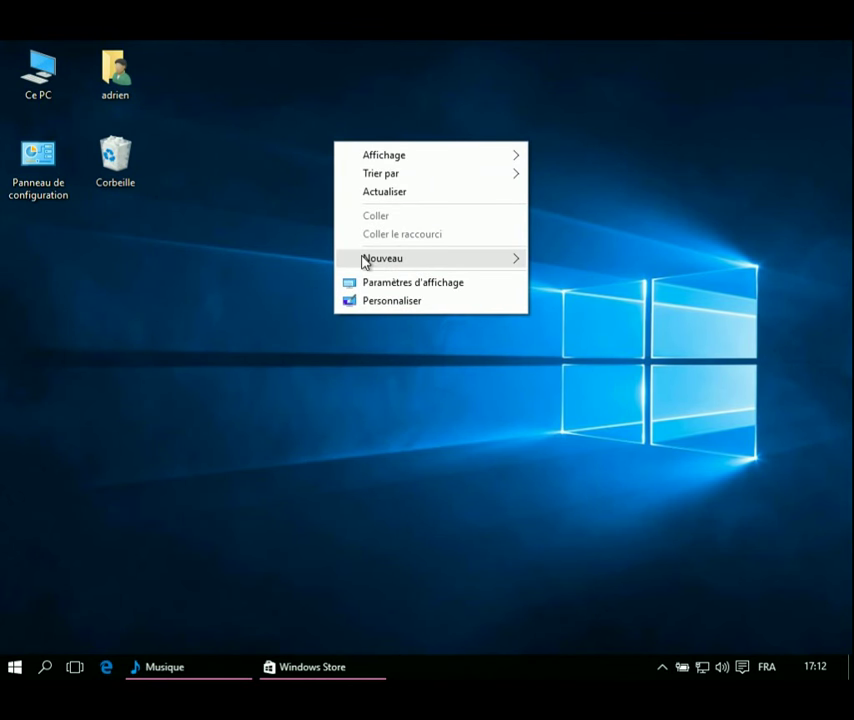
pyautogui.moveTo(364, 262)
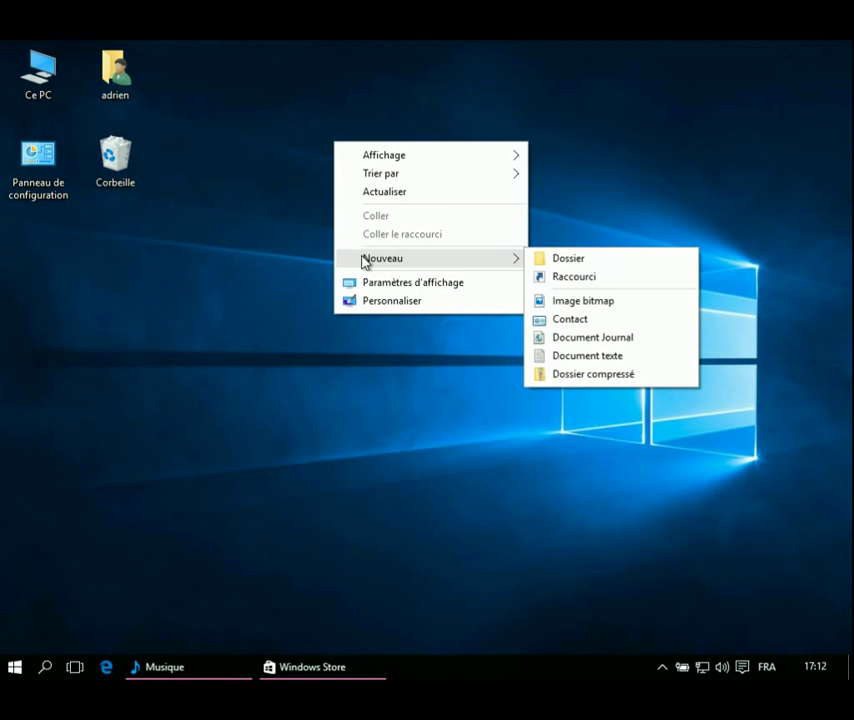
pyautogui.click(93, 551)
# Check for Windows updates in the Mise à jour et sécurité section of Paramètres.
pyautogui.click(15, 666)
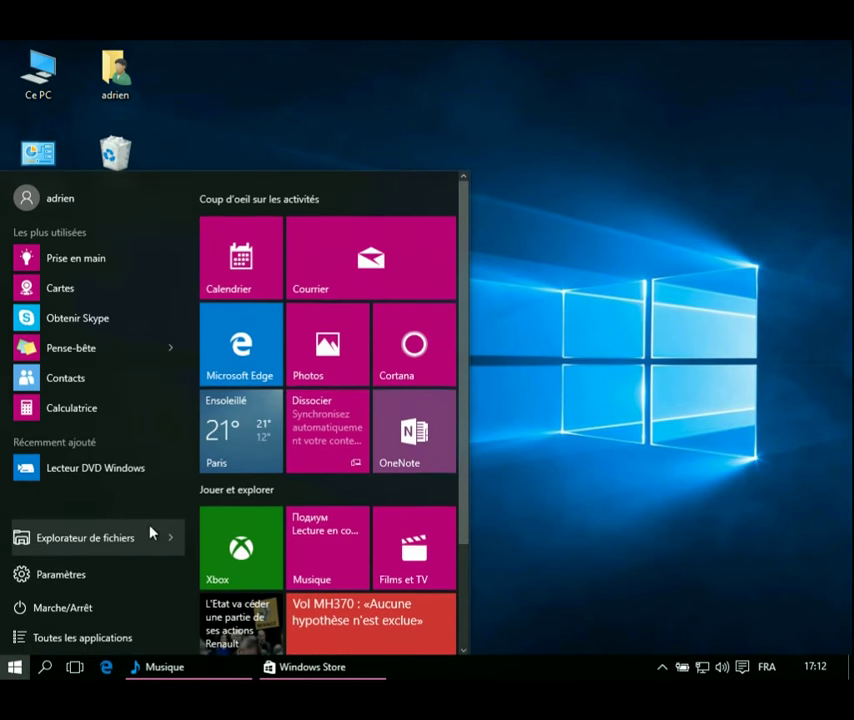
pyautogui.click(57, 586)
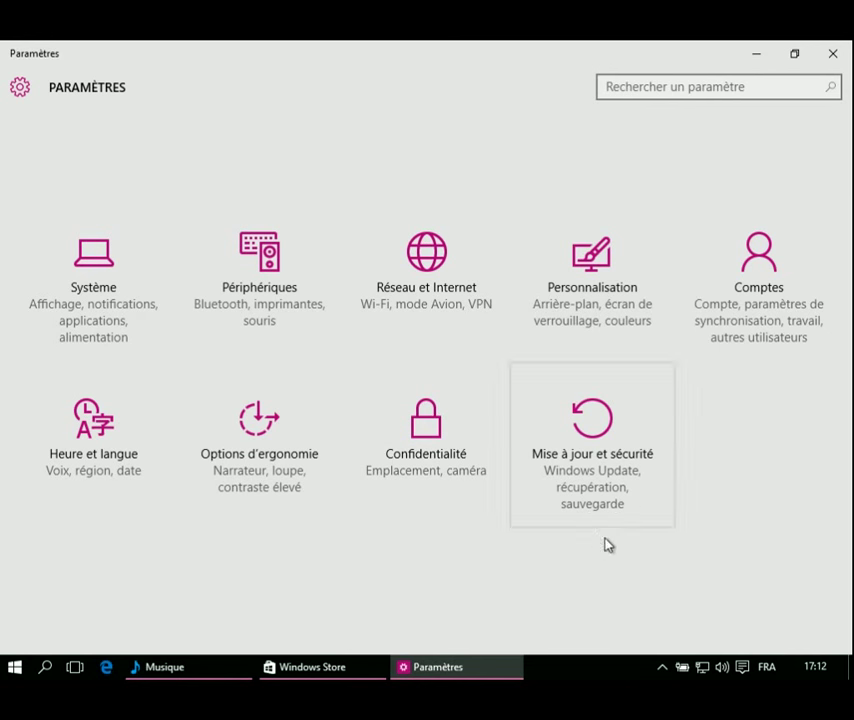
pyautogui.click(591, 482)
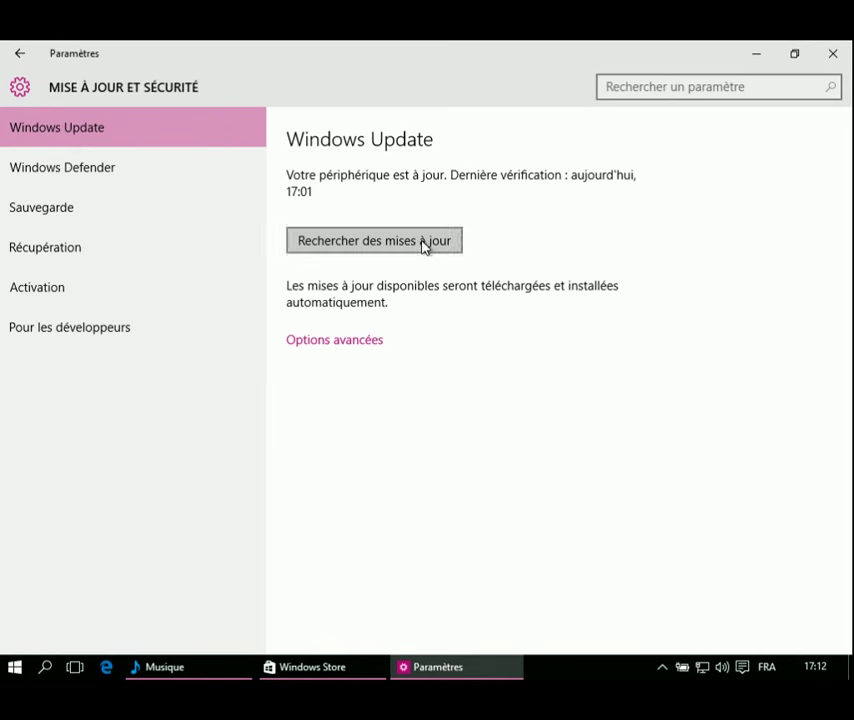
pyautogui.click(426, 242)
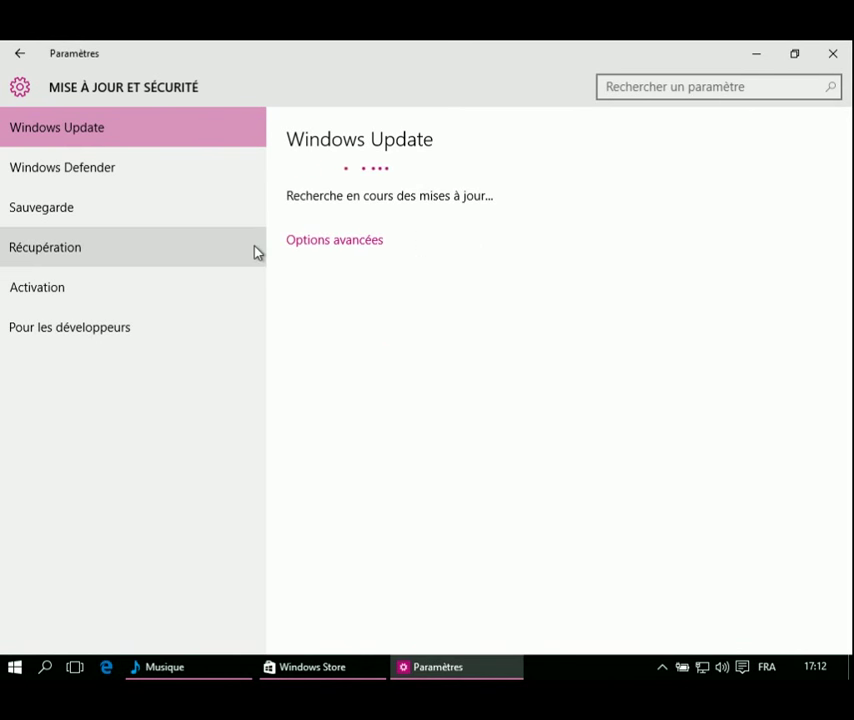
# View the Sauvegarde options and return to the Paramètres home page.
pyautogui.click(201, 217)
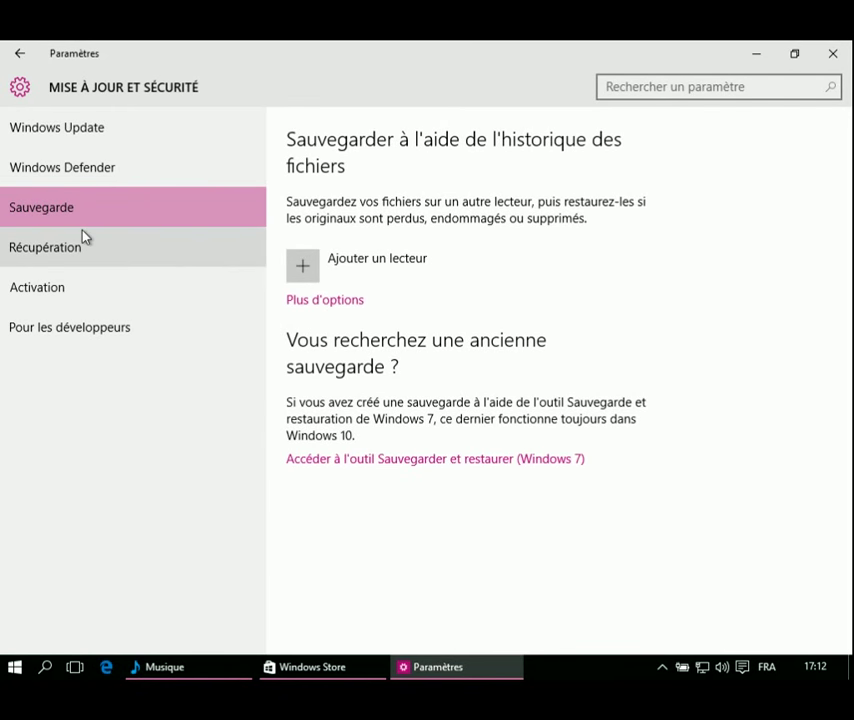
pyautogui.click(19, 53)
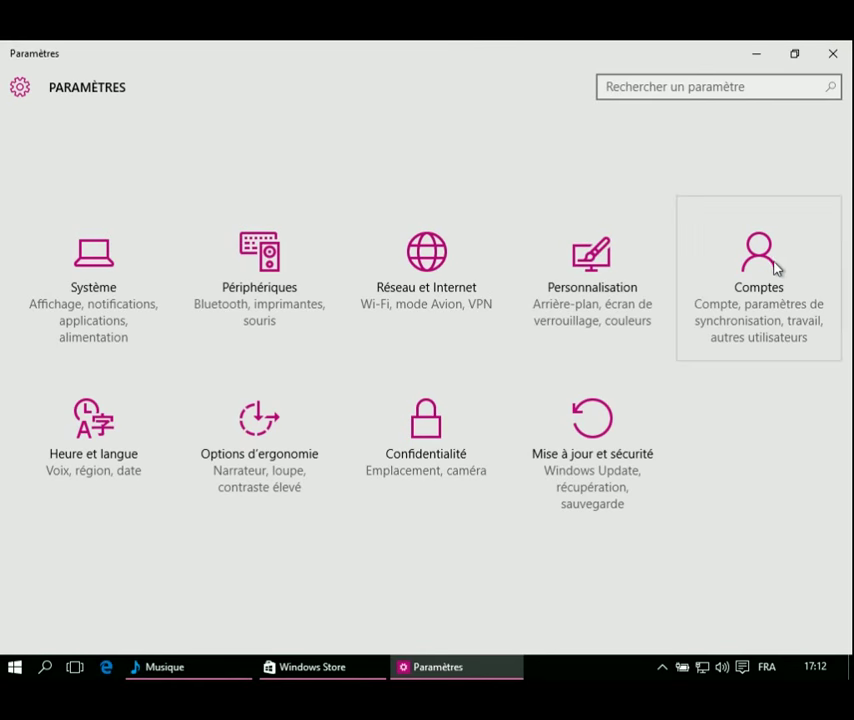
# View the Votre compte page in the Comptes section of Paramètres, including the avatar options, and minimize the window.
pyautogui.click(760, 318)
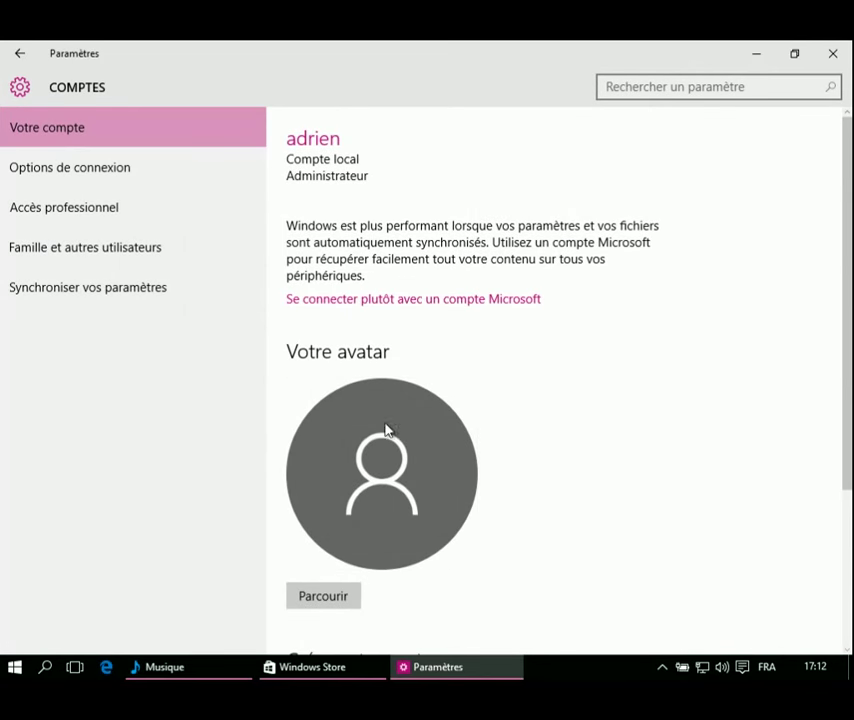
pyautogui.scroll(-3, 655, 380)
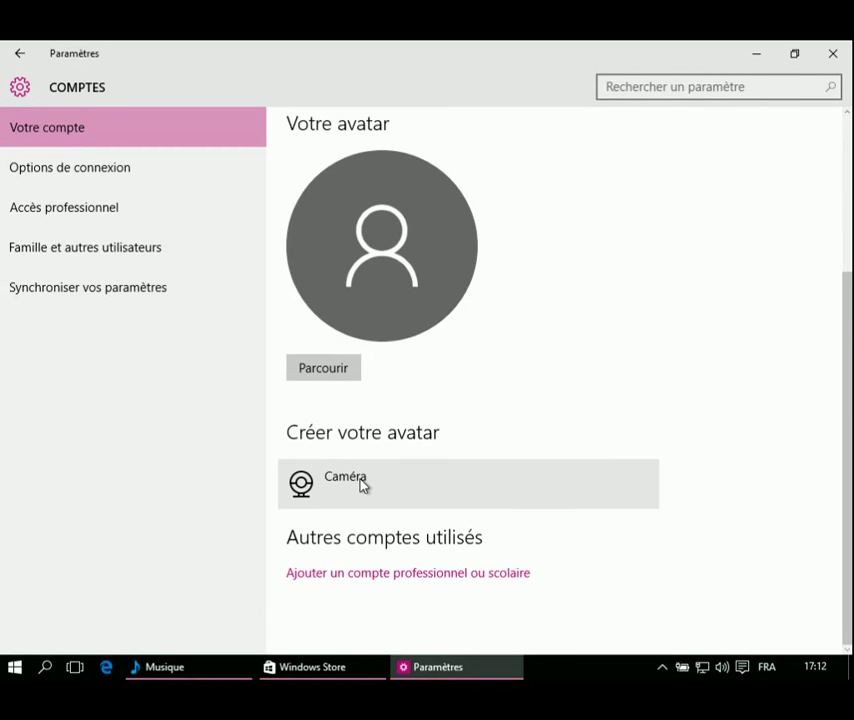
pyautogui.scroll(3, 520, 300)
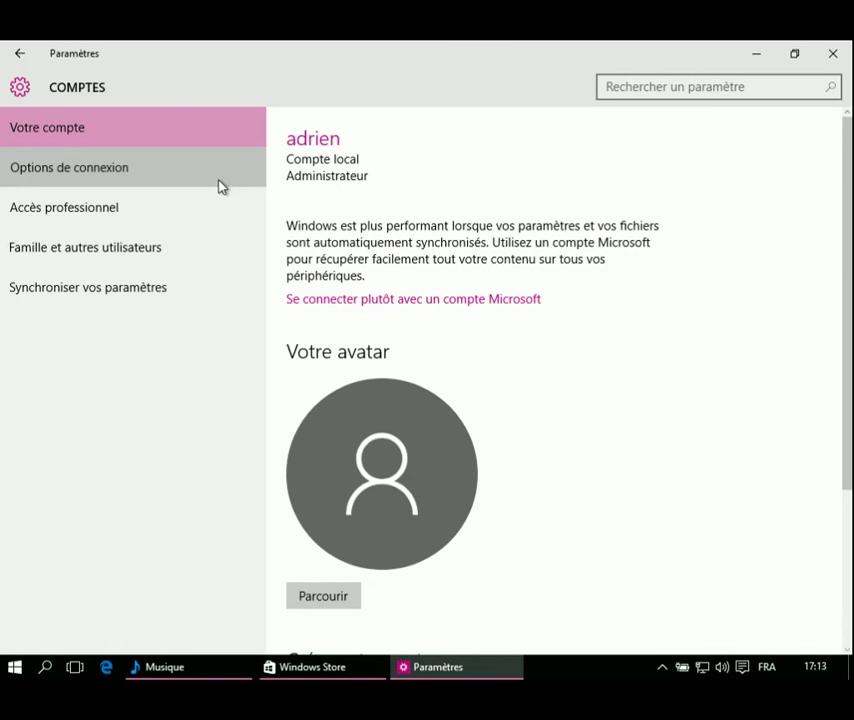
pyautogui.click(757, 57)
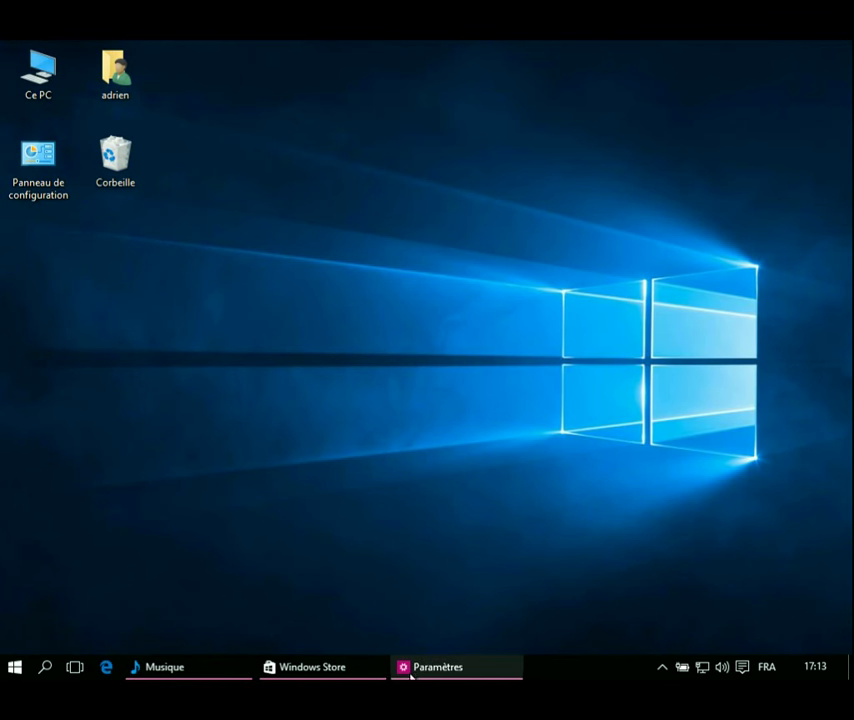
# View the hidden notification area icons and the network connection status from the taskbar, and dismiss both.
pyautogui.click(664, 668)
pyautogui.click(664, 668)
pyautogui.click(703, 668)
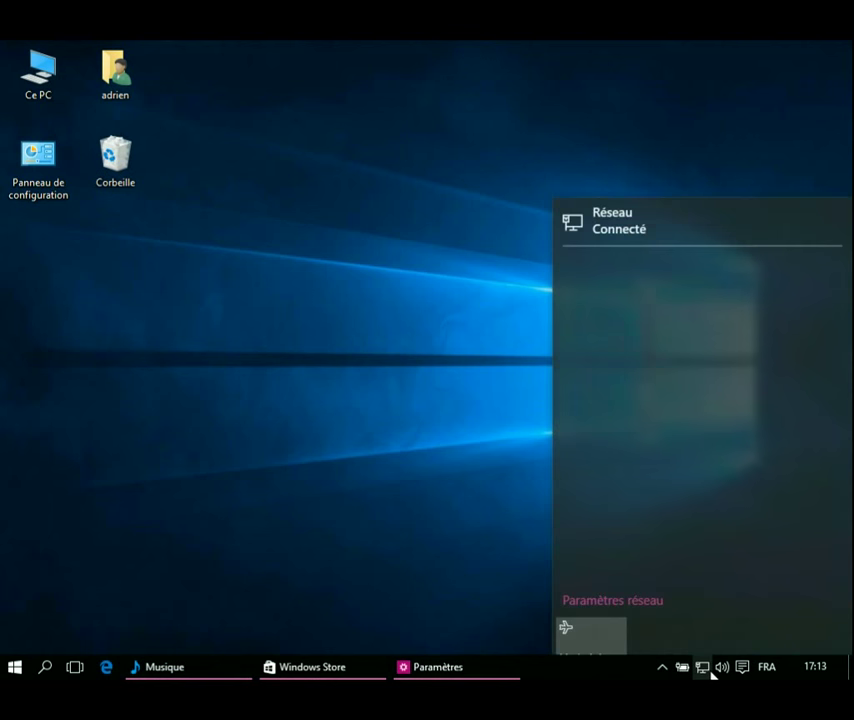
pyautogui.click(703, 668)
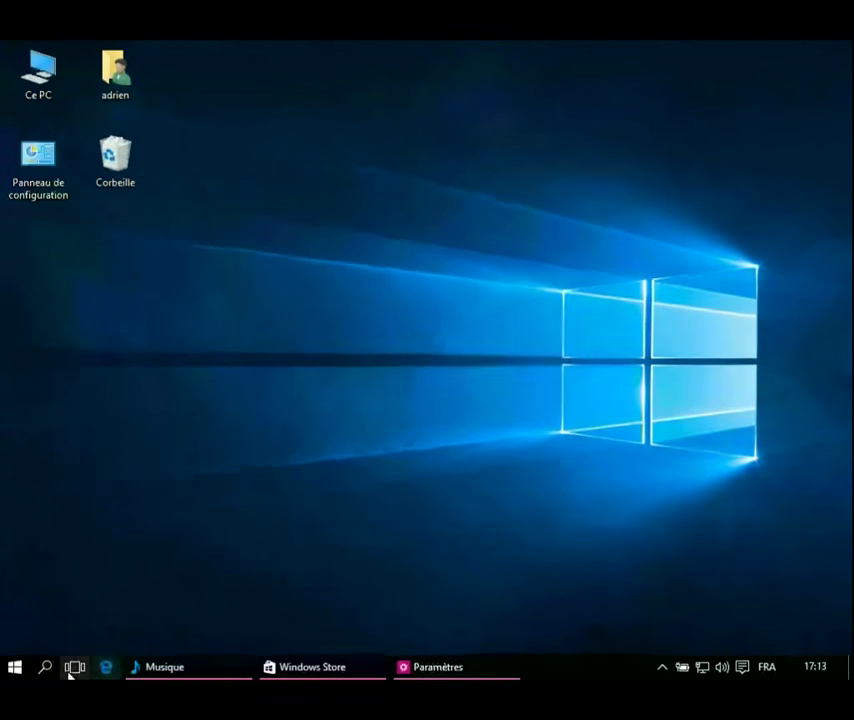
# Open Explorateur de fichiers from the Start menu, look through the Toutes les applications list and tiles, and close the file window.
pyautogui.click(20, 669)
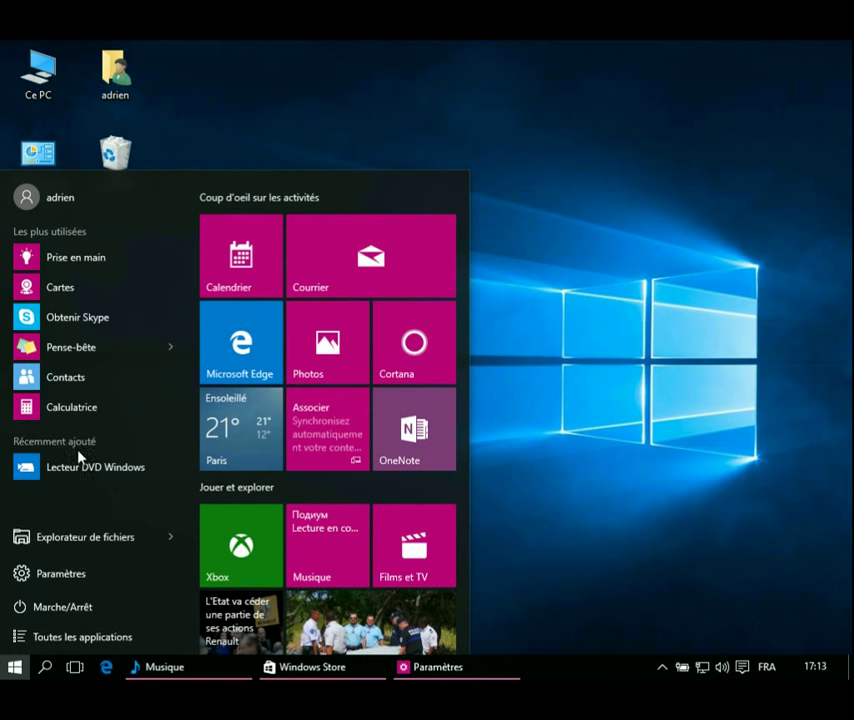
pyautogui.click(76, 537)
pyautogui.press('super')
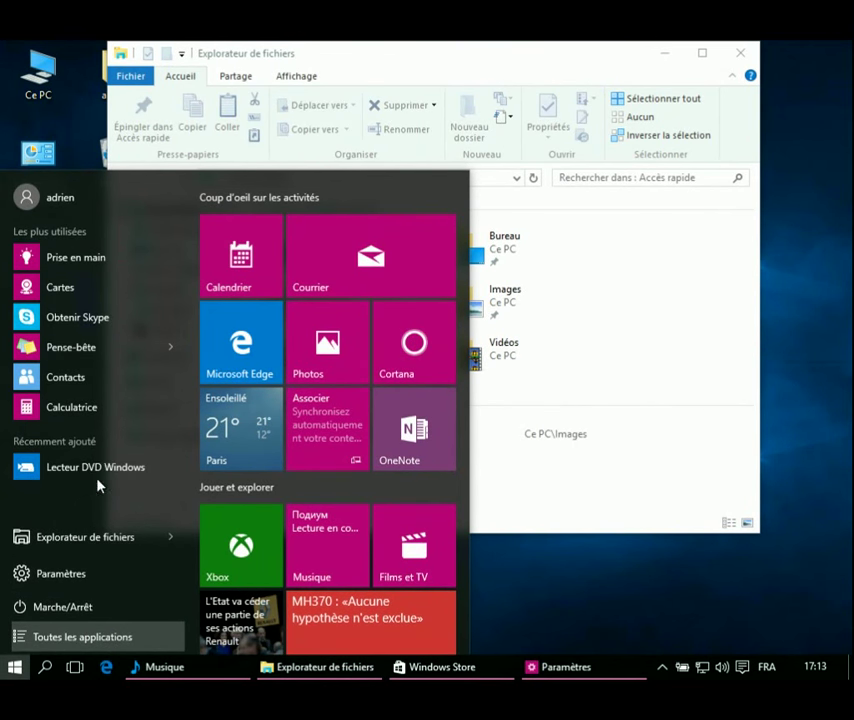
pyautogui.press('Return')
pyautogui.scroll(-3, 325, 488)
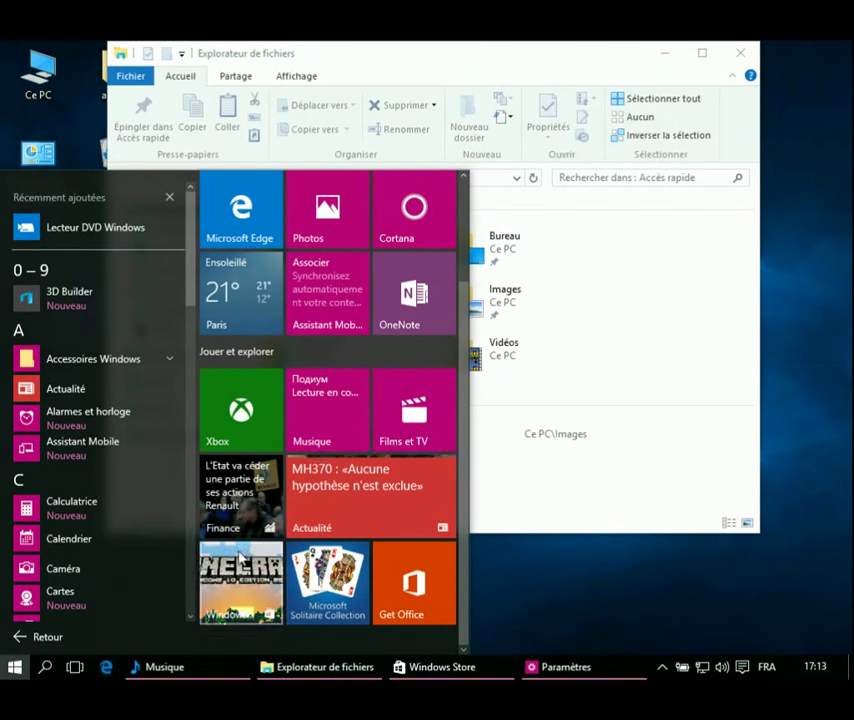
pyautogui.click(33, 644)
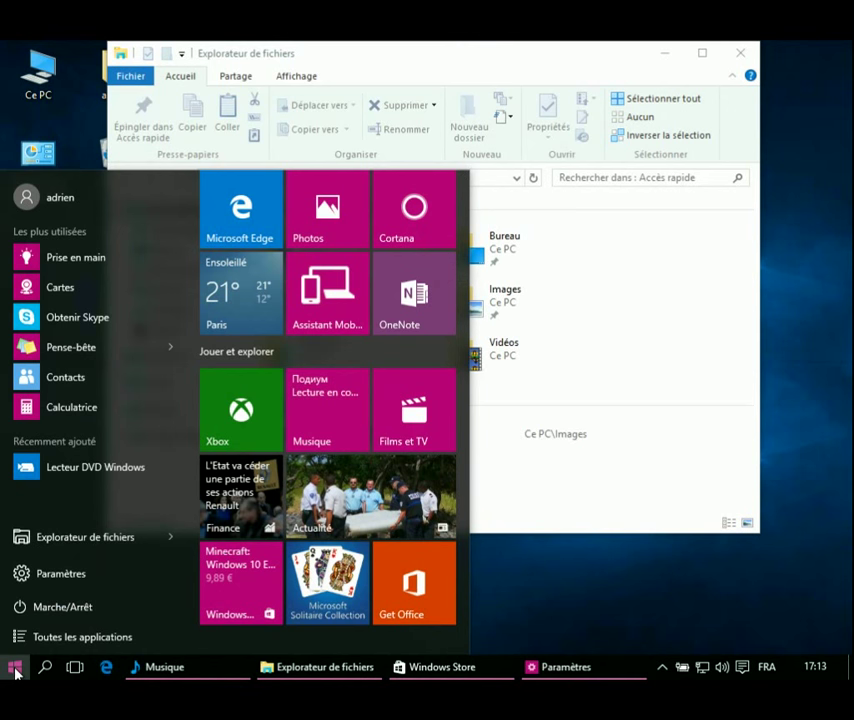
pyautogui.click(15, 670)
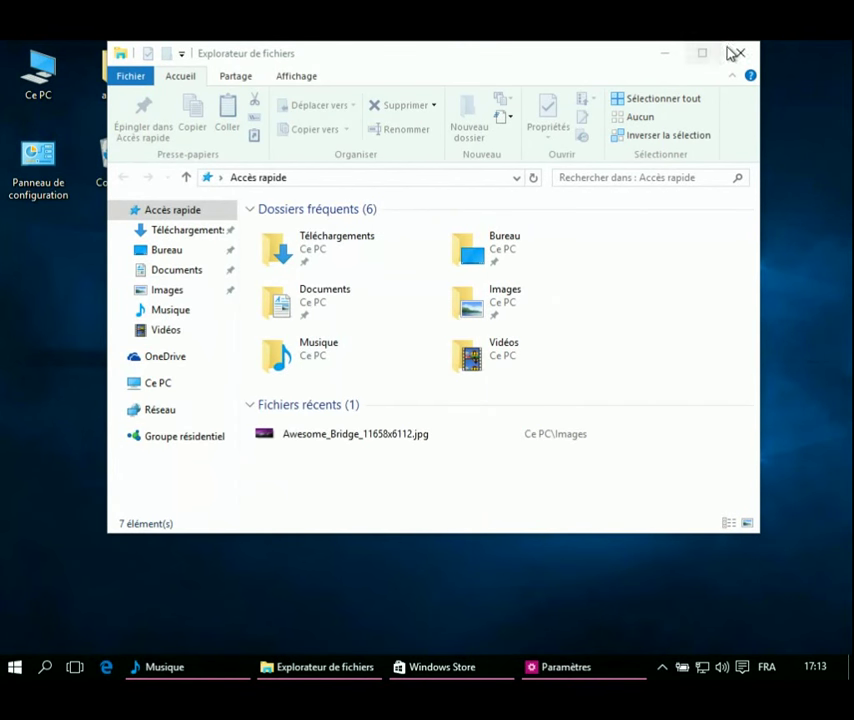
pyautogui.click(738, 53)
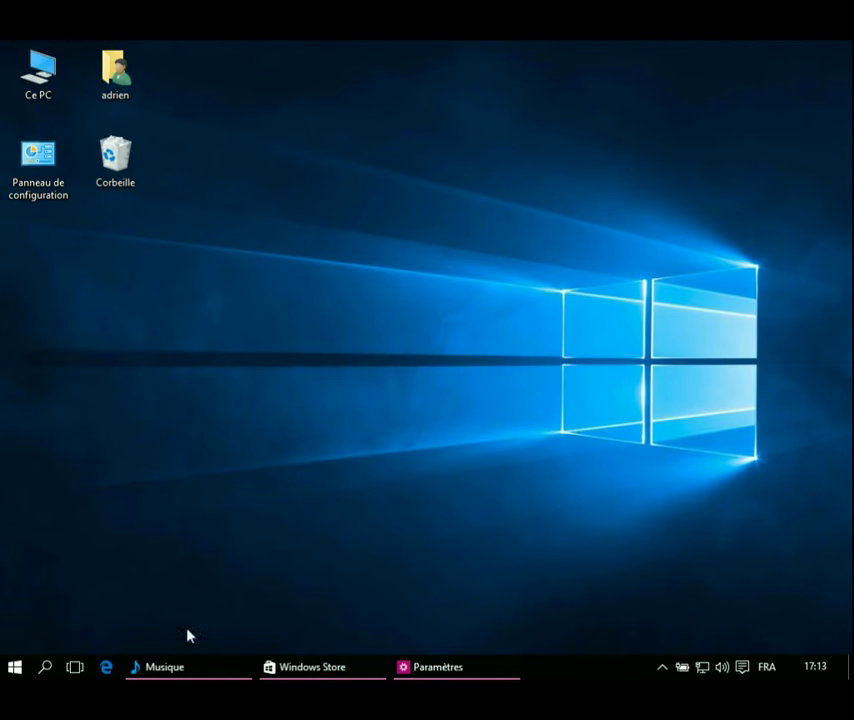
# Open the Gestionnaire des tâches from the taskbar, view its Performance information, and close it.
pyautogui.rightClick(545, 671)
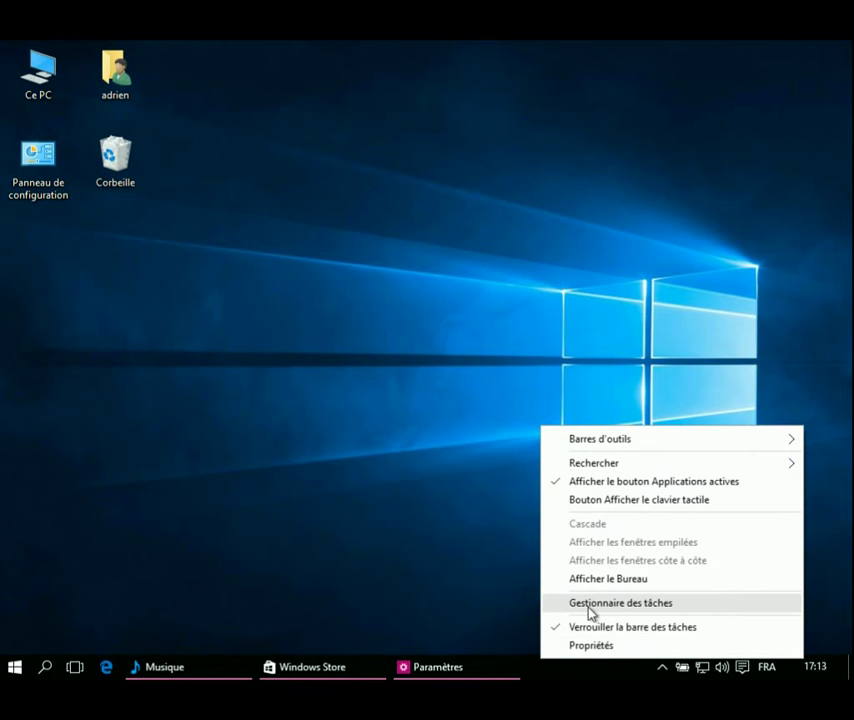
pyautogui.click(595, 603)
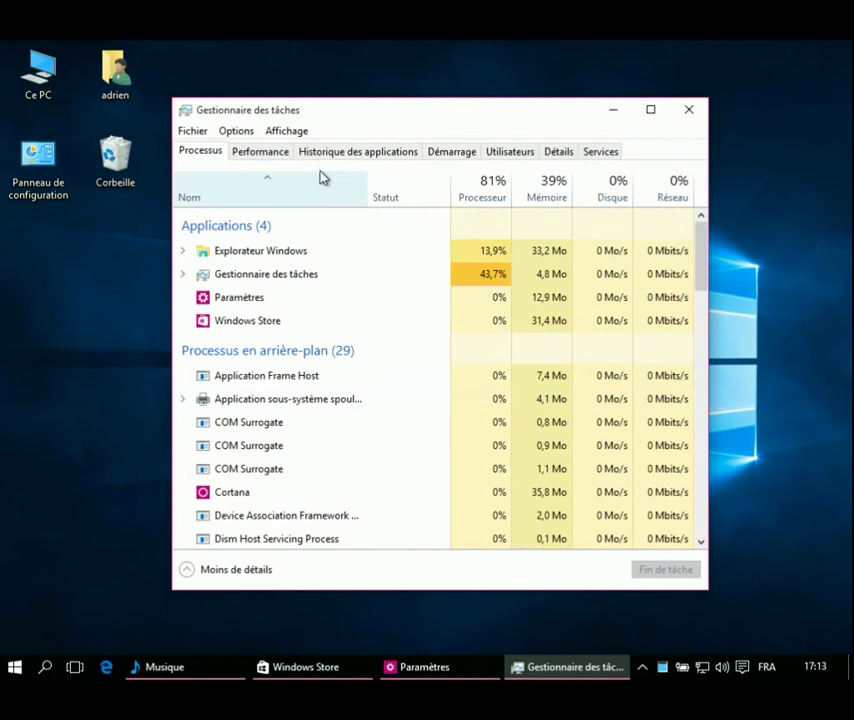
pyautogui.click(258, 152)
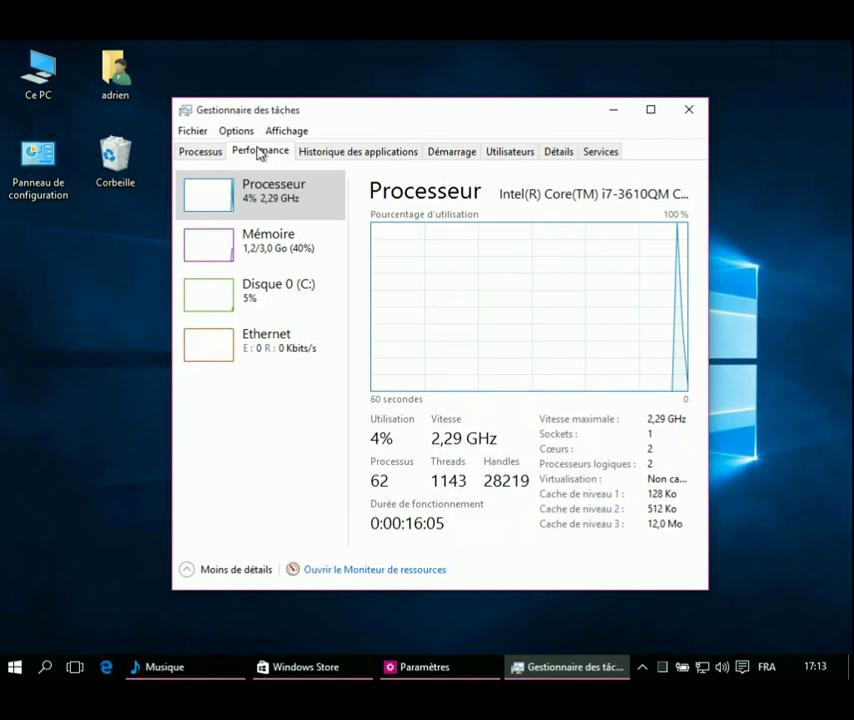
pyautogui.click(688, 110)
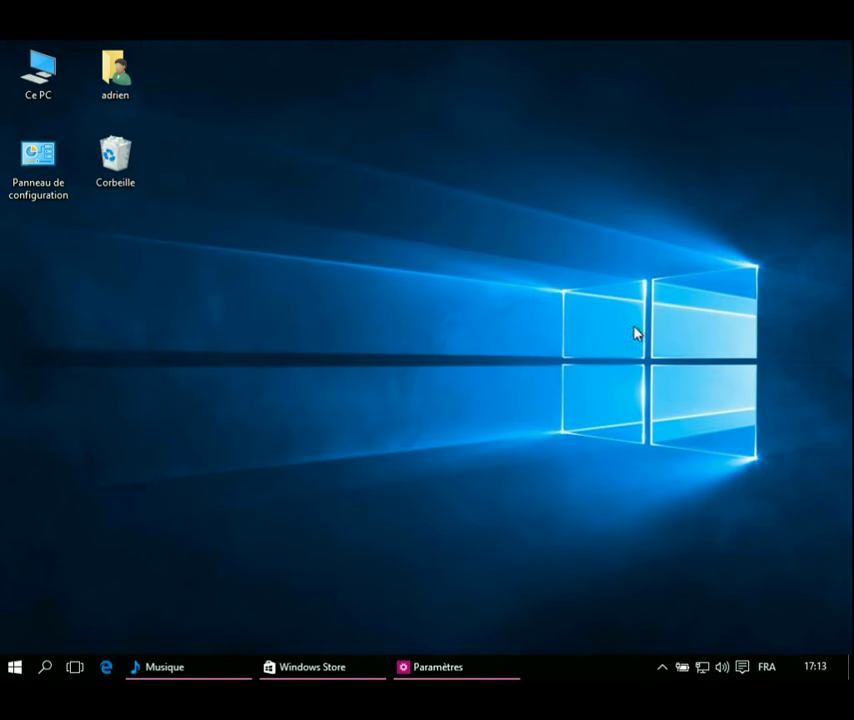
# Switch to the virtual desktop Bureau 2, open Calculatrice from the Start menu, and move its window to the middle of the desktop.
pyautogui.click(75, 667)
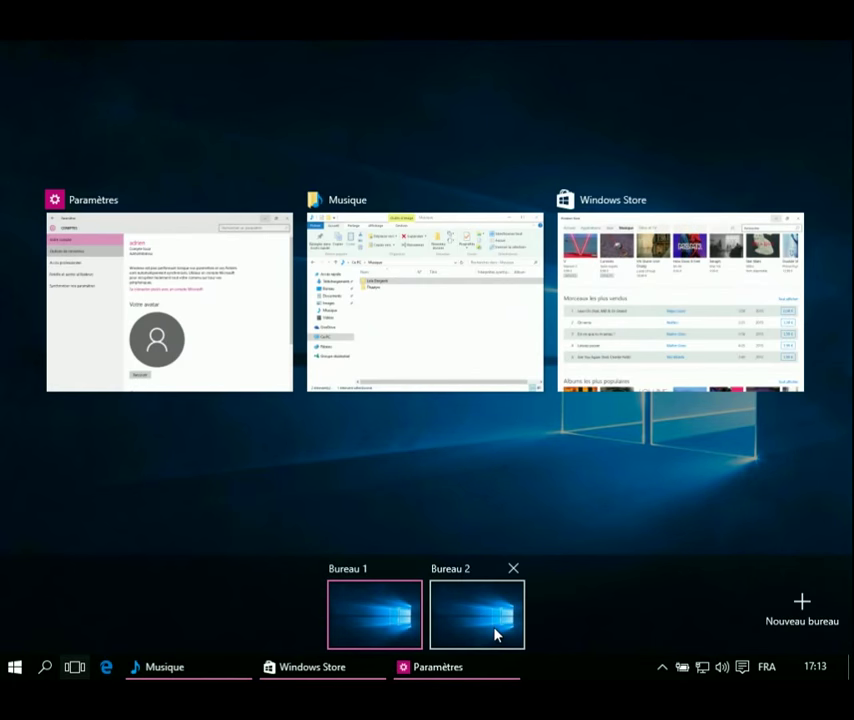
pyautogui.click(496, 633)
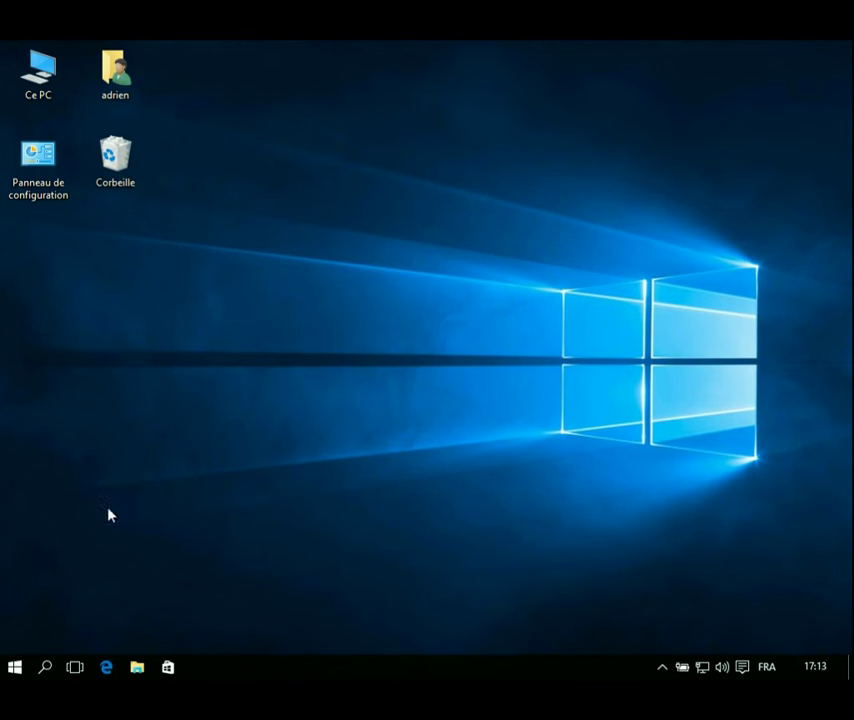
pyautogui.click(15, 668)
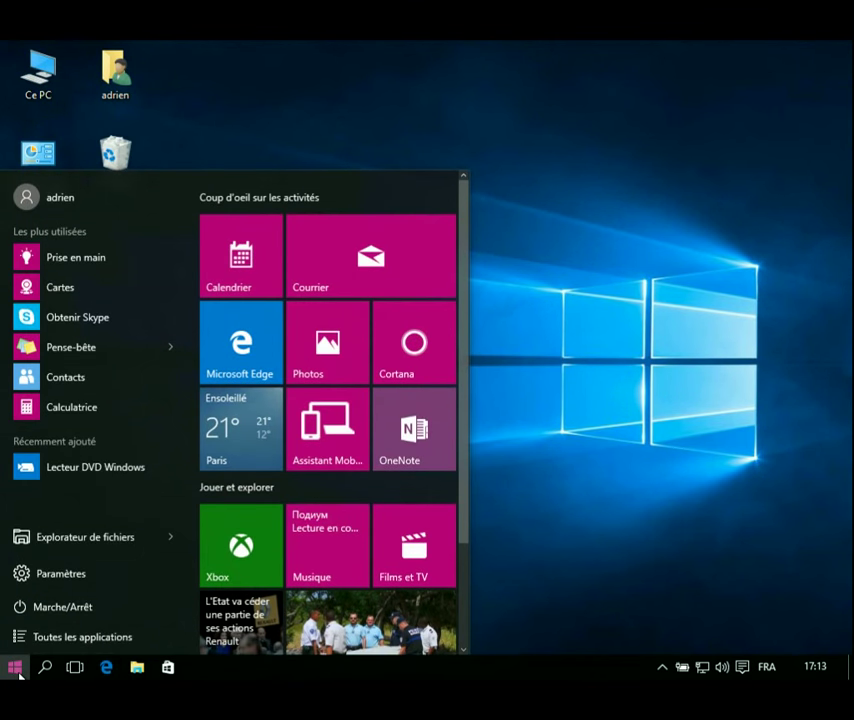
pyautogui.click(99, 408)
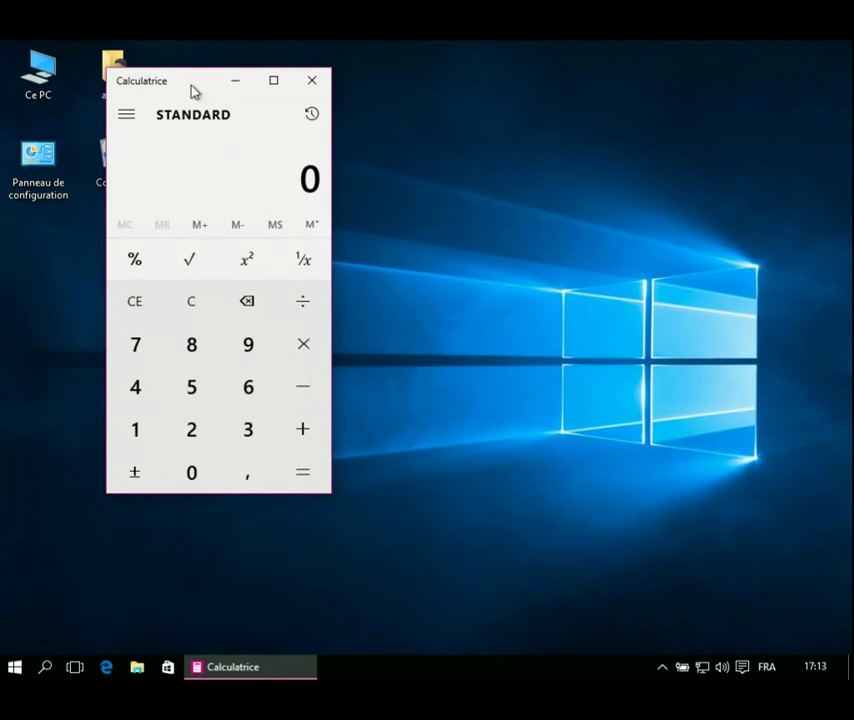
pyautogui.moveTo(190, 86); pyautogui.dragTo(430, 127)
# Calculate 56 + 69 in Calculatrice and close it.
pyautogui.click(423, 424)
pyautogui.click(488, 430)
pyautogui.click(540, 468)
pyautogui.click(485, 422)
pyautogui.click(484, 390)
pyautogui.click(522, 510)
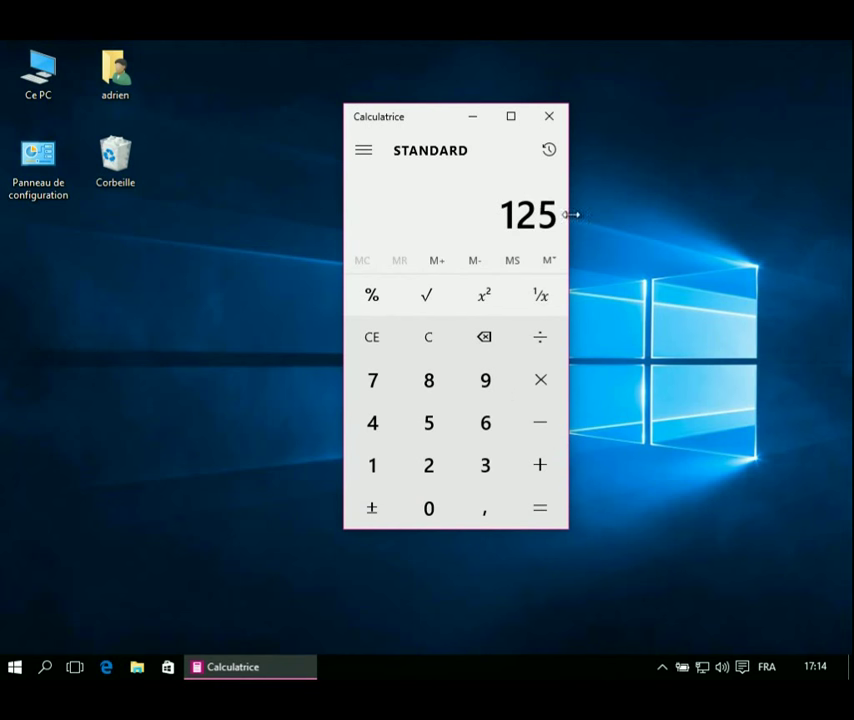
pyautogui.click(549, 117)
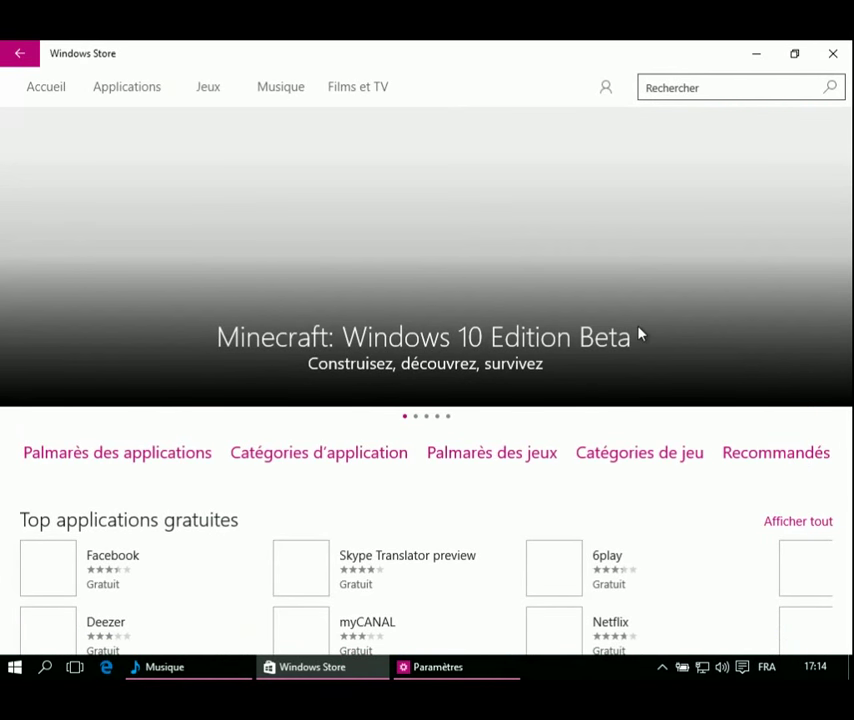
# Browse the free and paid app and game rankings on the Windows Store home page, and minimize the window.
pyautogui.scroll(-5, 638, 334)
pyautogui.scroll(4, 623, 330)
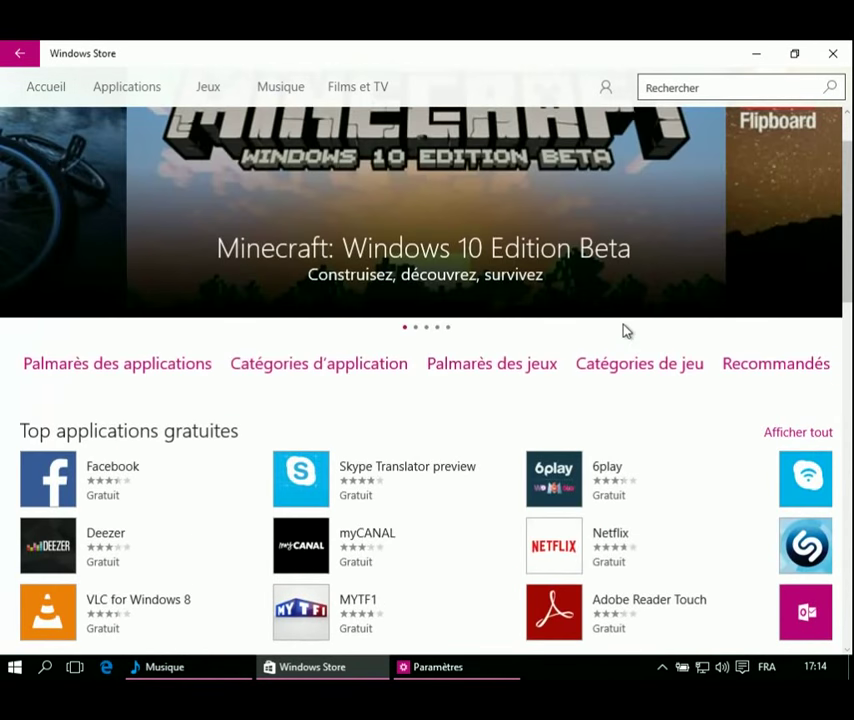
pyautogui.scroll(-1, 616, 340)
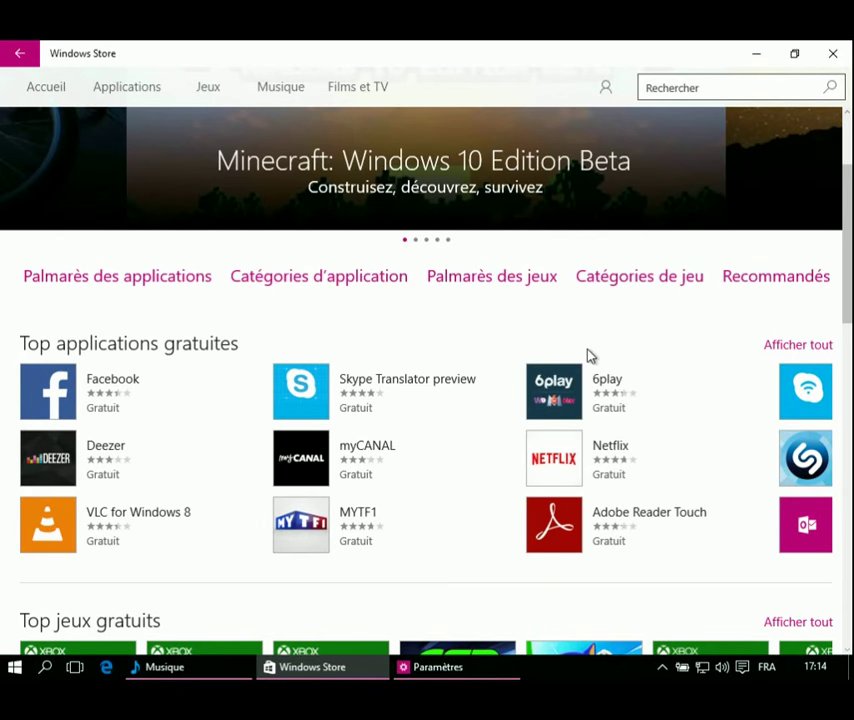
pyautogui.scroll(-8, 614, 381)
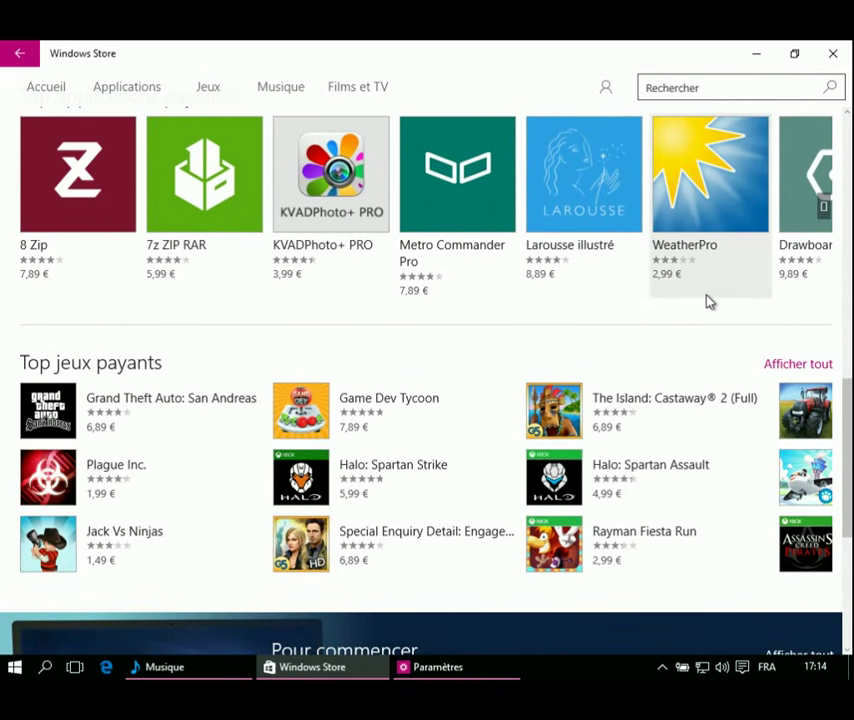
pyautogui.scroll(-4, 708, 301)
pyautogui.click(756, 55)
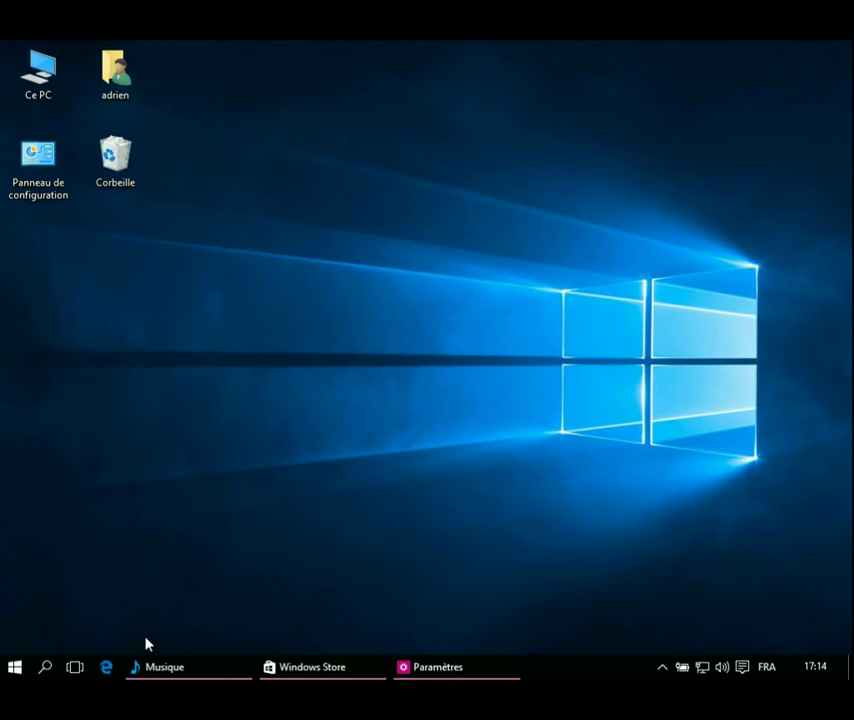
# Look through all the tiles in the Start menu and dismiss the menu.
pyautogui.click(11, 668)
pyautogui.click(11, 668)
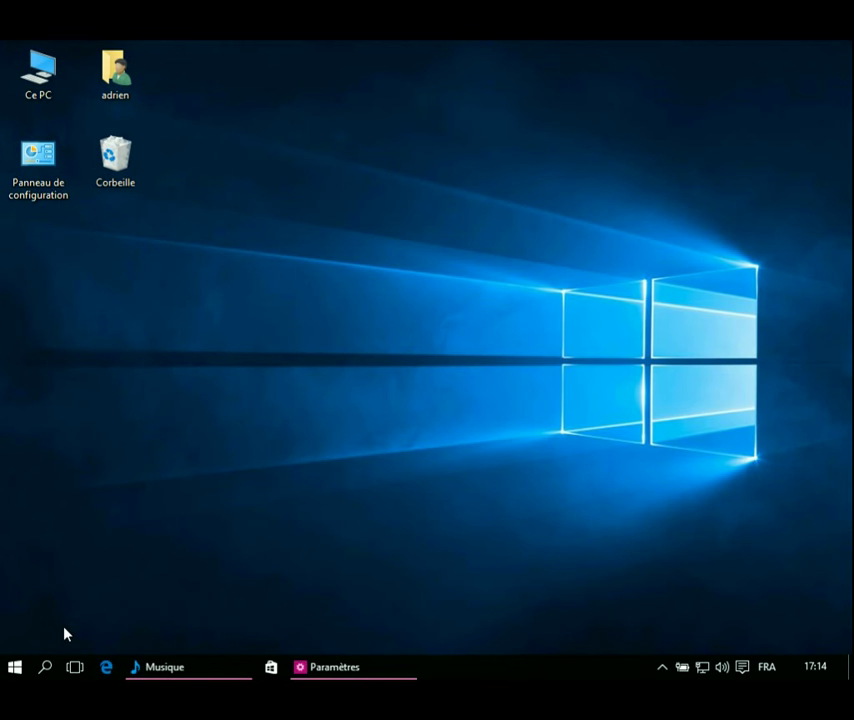
pyautogui.click(13, 670)
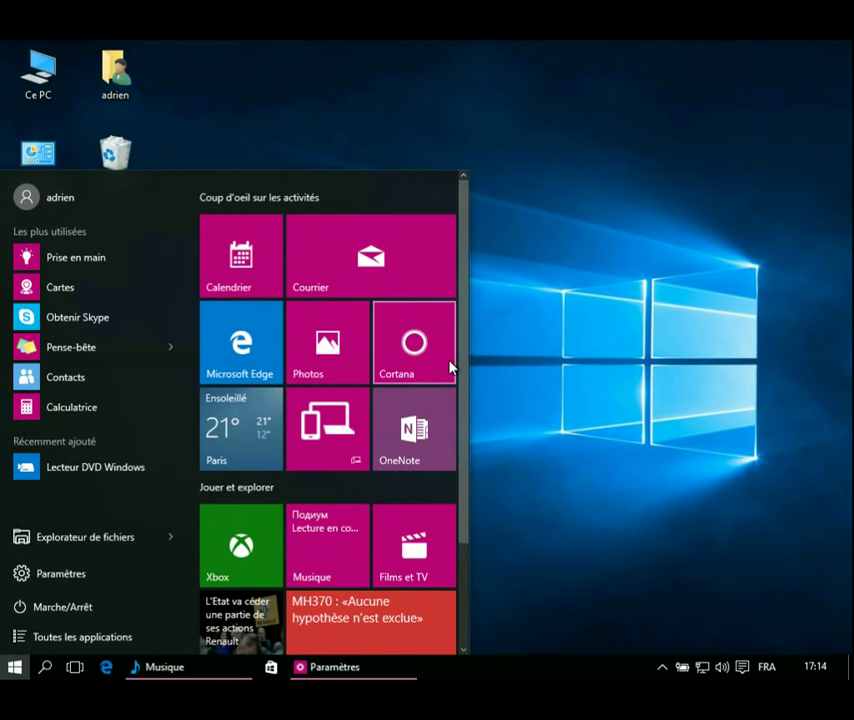
pyautogui.moveTo(463, 362); pyautogui.dragTo(462, 668)
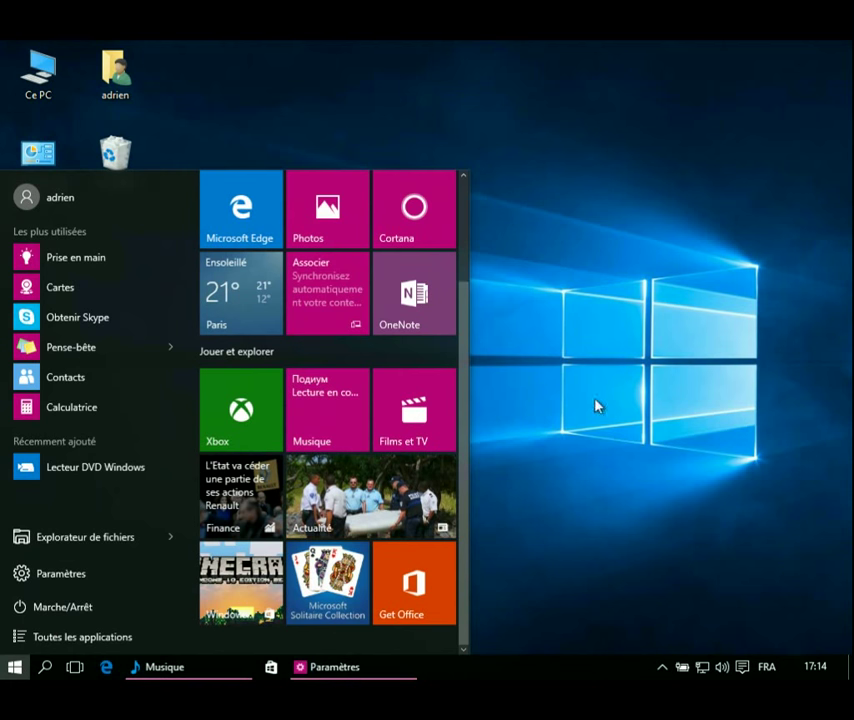
pyautogui.click(462, 208)
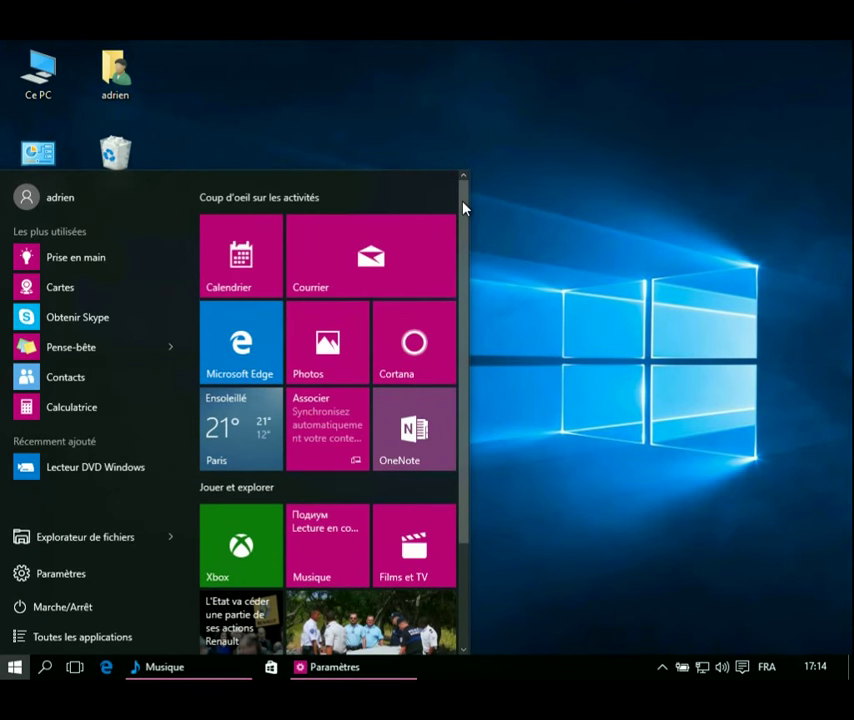
pyautogui.click(580, 242)
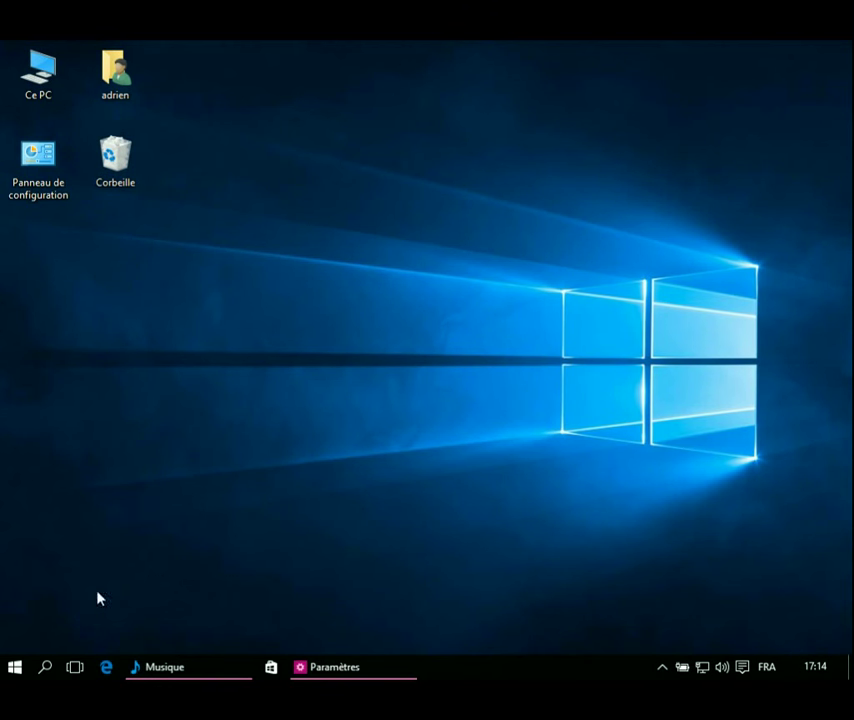
# Shut down the computer with the Arrêter option of Marche/Arrêt in the Start menu.
pyautogui.click(14, 665)
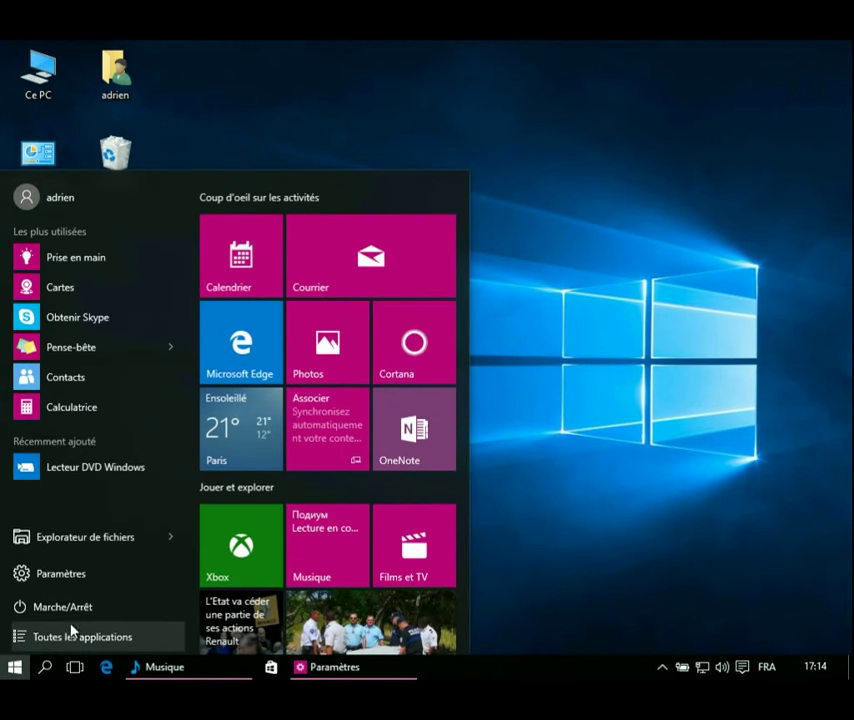
pyautogui.click(96, 605)
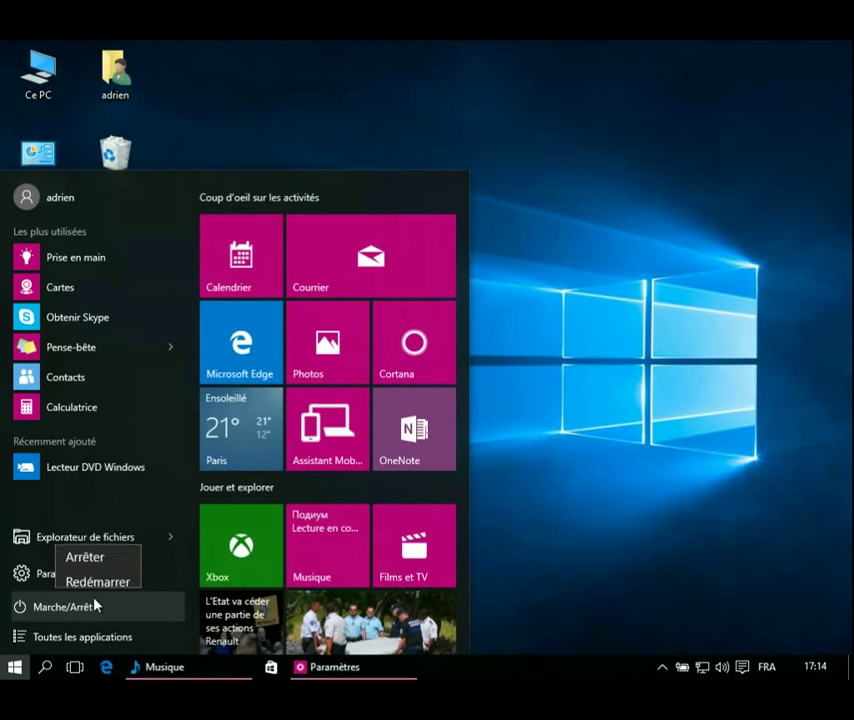
pyautogui.click(90, 550)
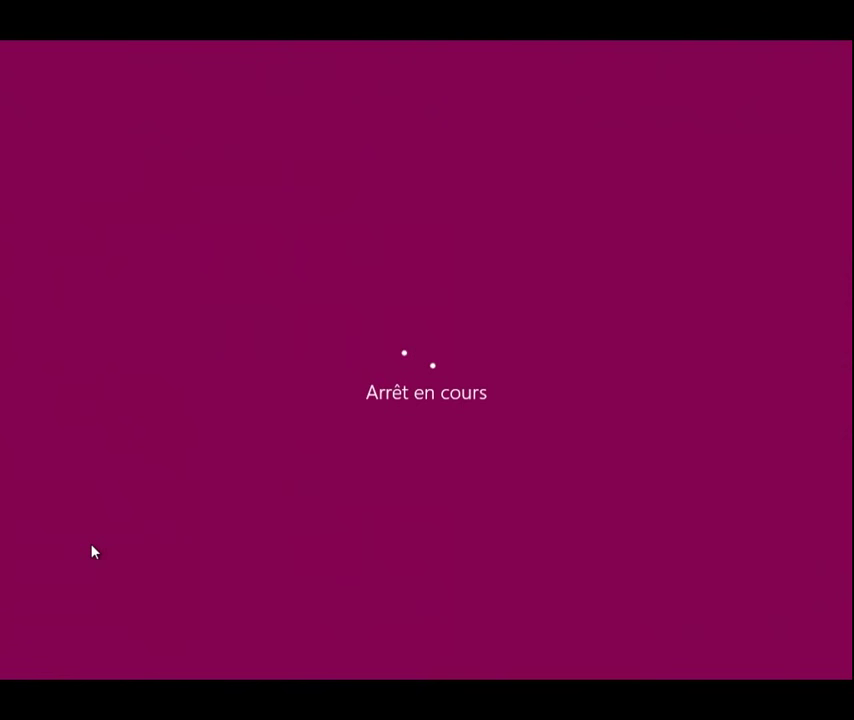